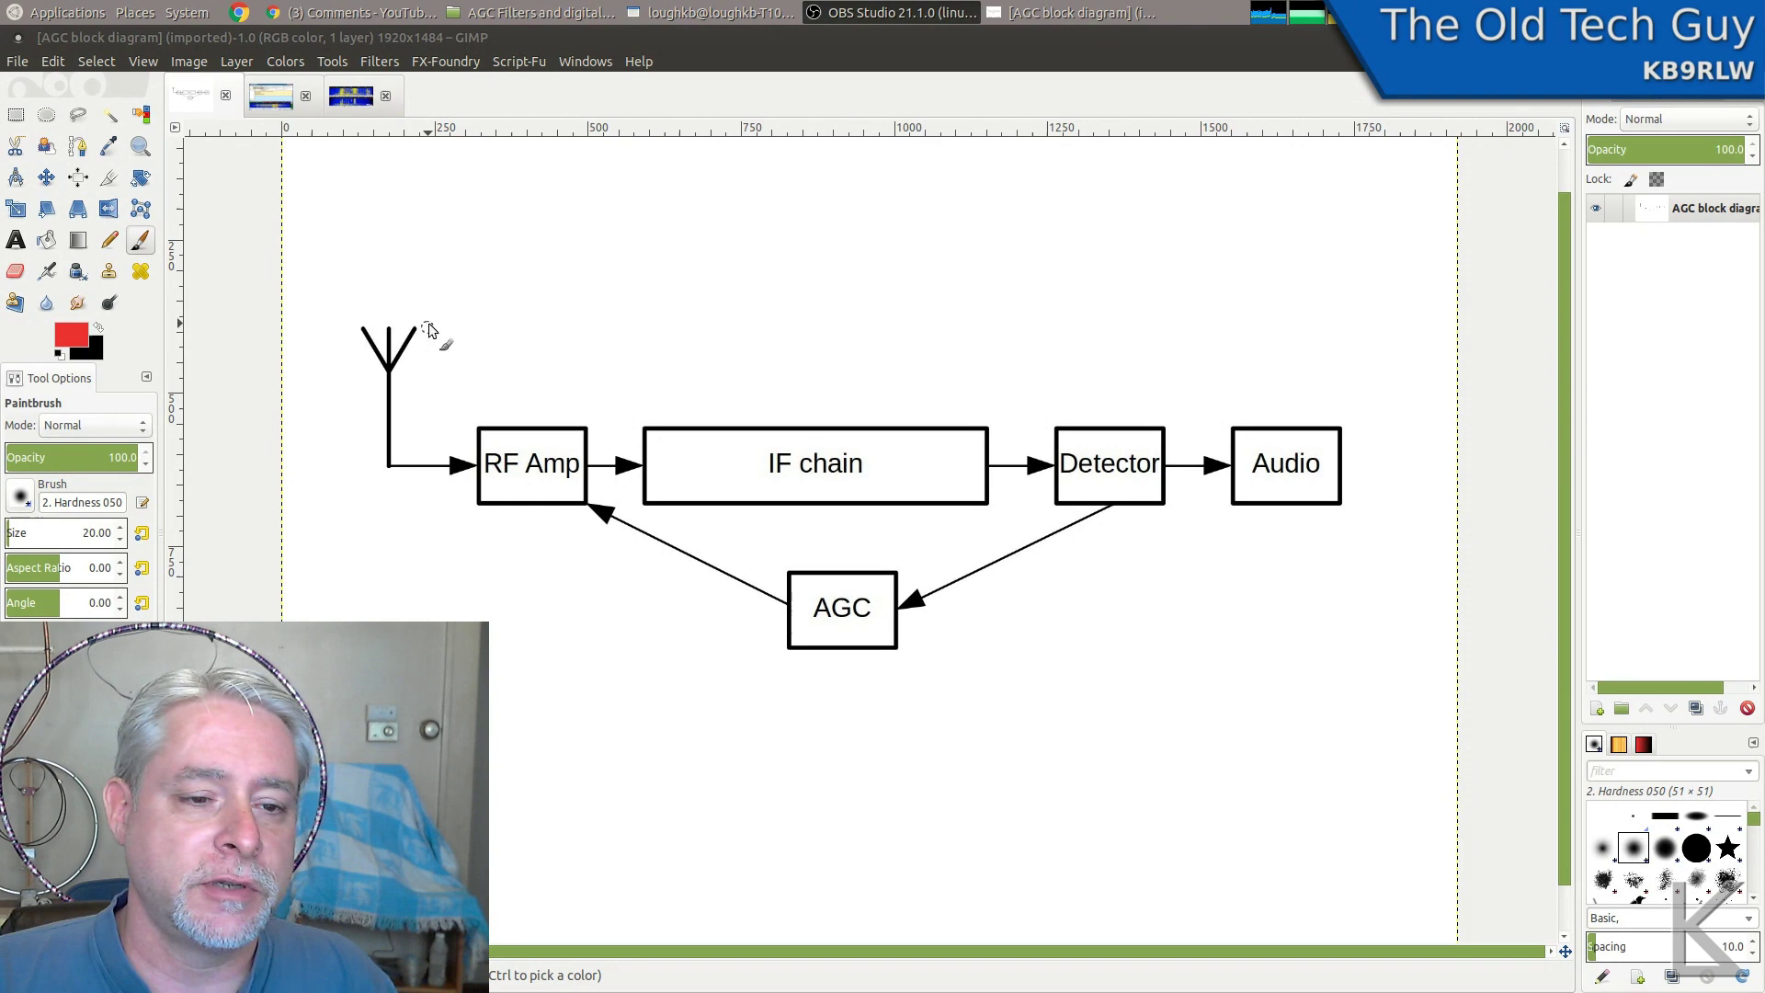
# Step: Trace the signal path in red from the antenna through RF Amp, IF chain and Detector to Audio, and undo the strokes
pyautogui.moveTo(356, 307)
pyautogui.mouseDown()
pyautogui.moveTo(349, 456)
pyautogui.moveTo(405, 492)
pyautogui.moveTo(500, 497)
pyautogui.moveTo(624, 461)
pyautogui.mouseUp()
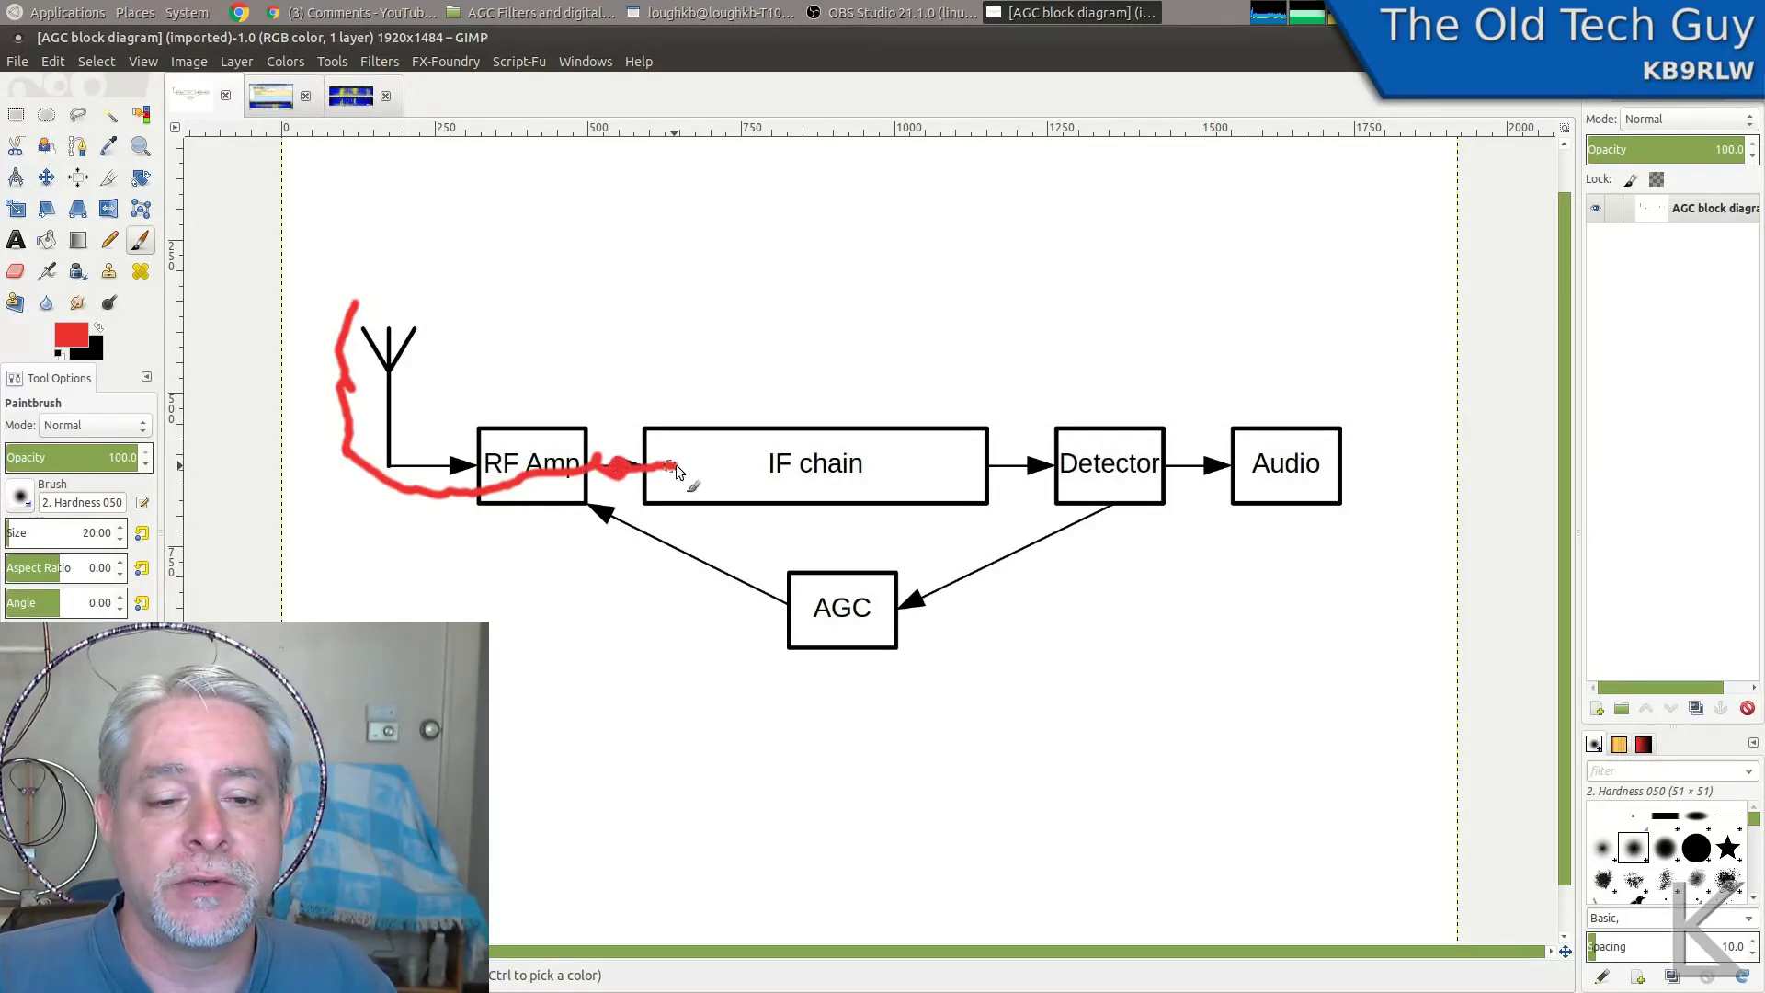
pyautogui.moveTo(770, 472)
pyautogui.mouseDown()
pyautogui.moveTo(952, 455)
pyautogui.moveTo(1300, 469)
pyautogui.mouseUp()
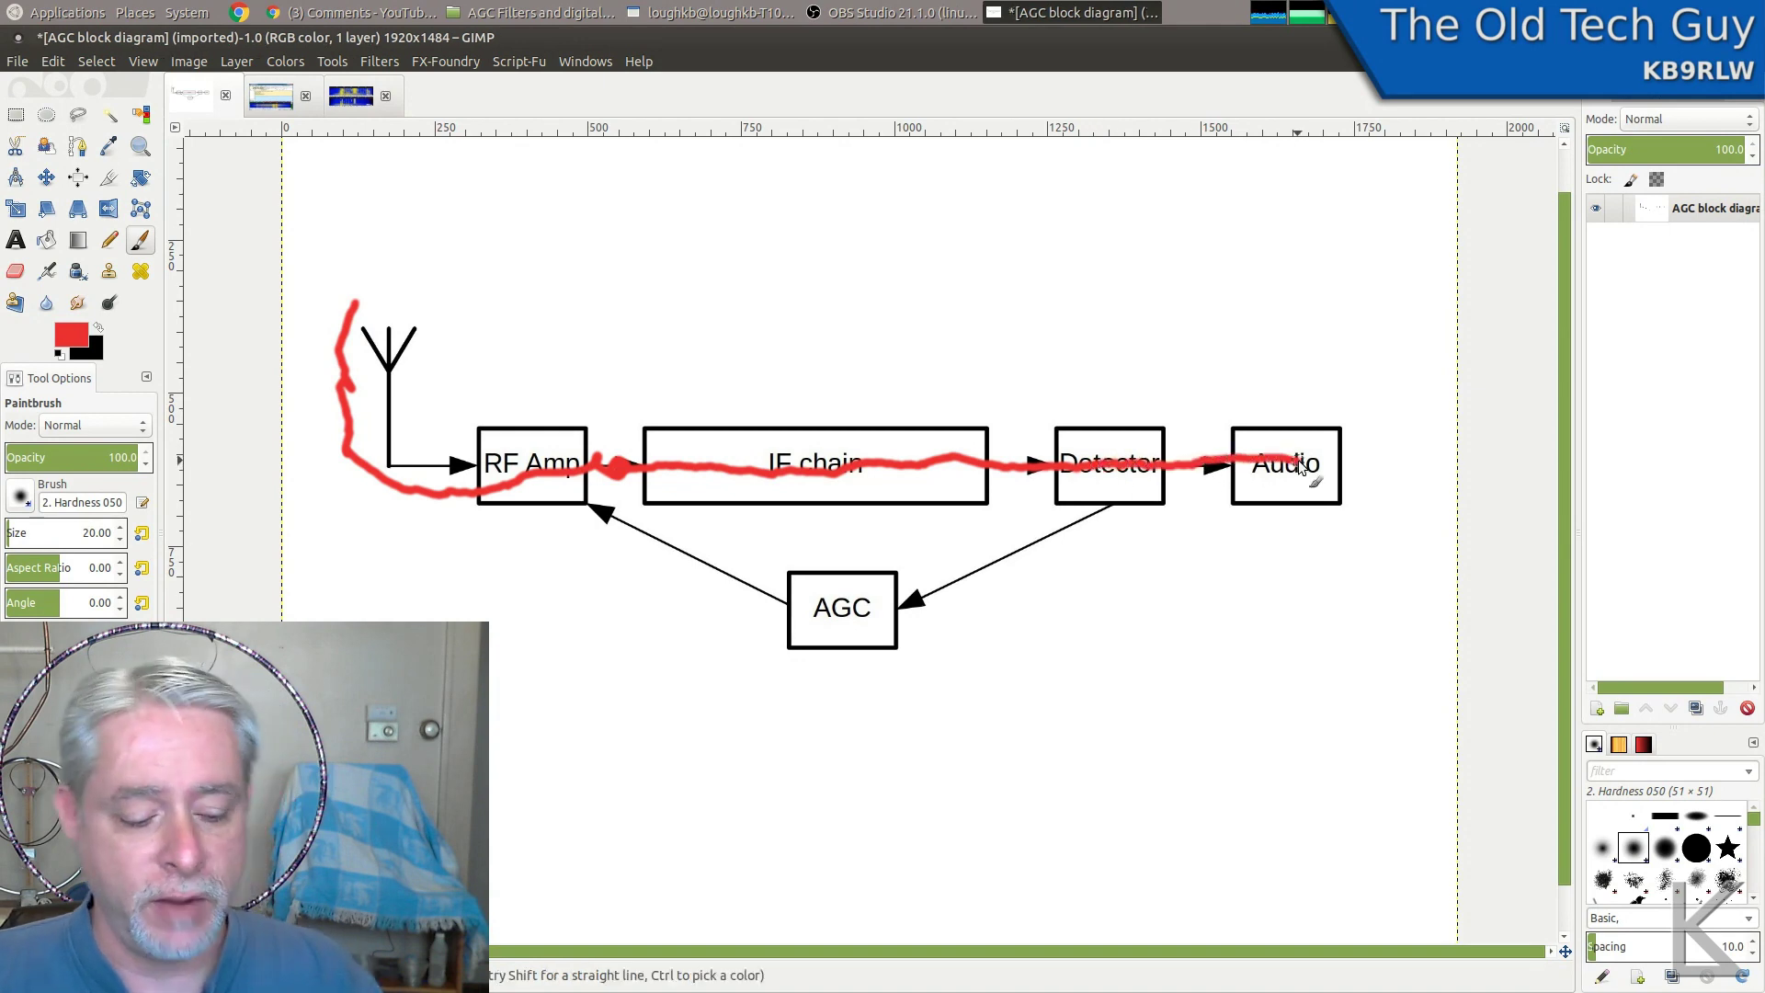
pyautogui.hotkey('ctrl', 'z')
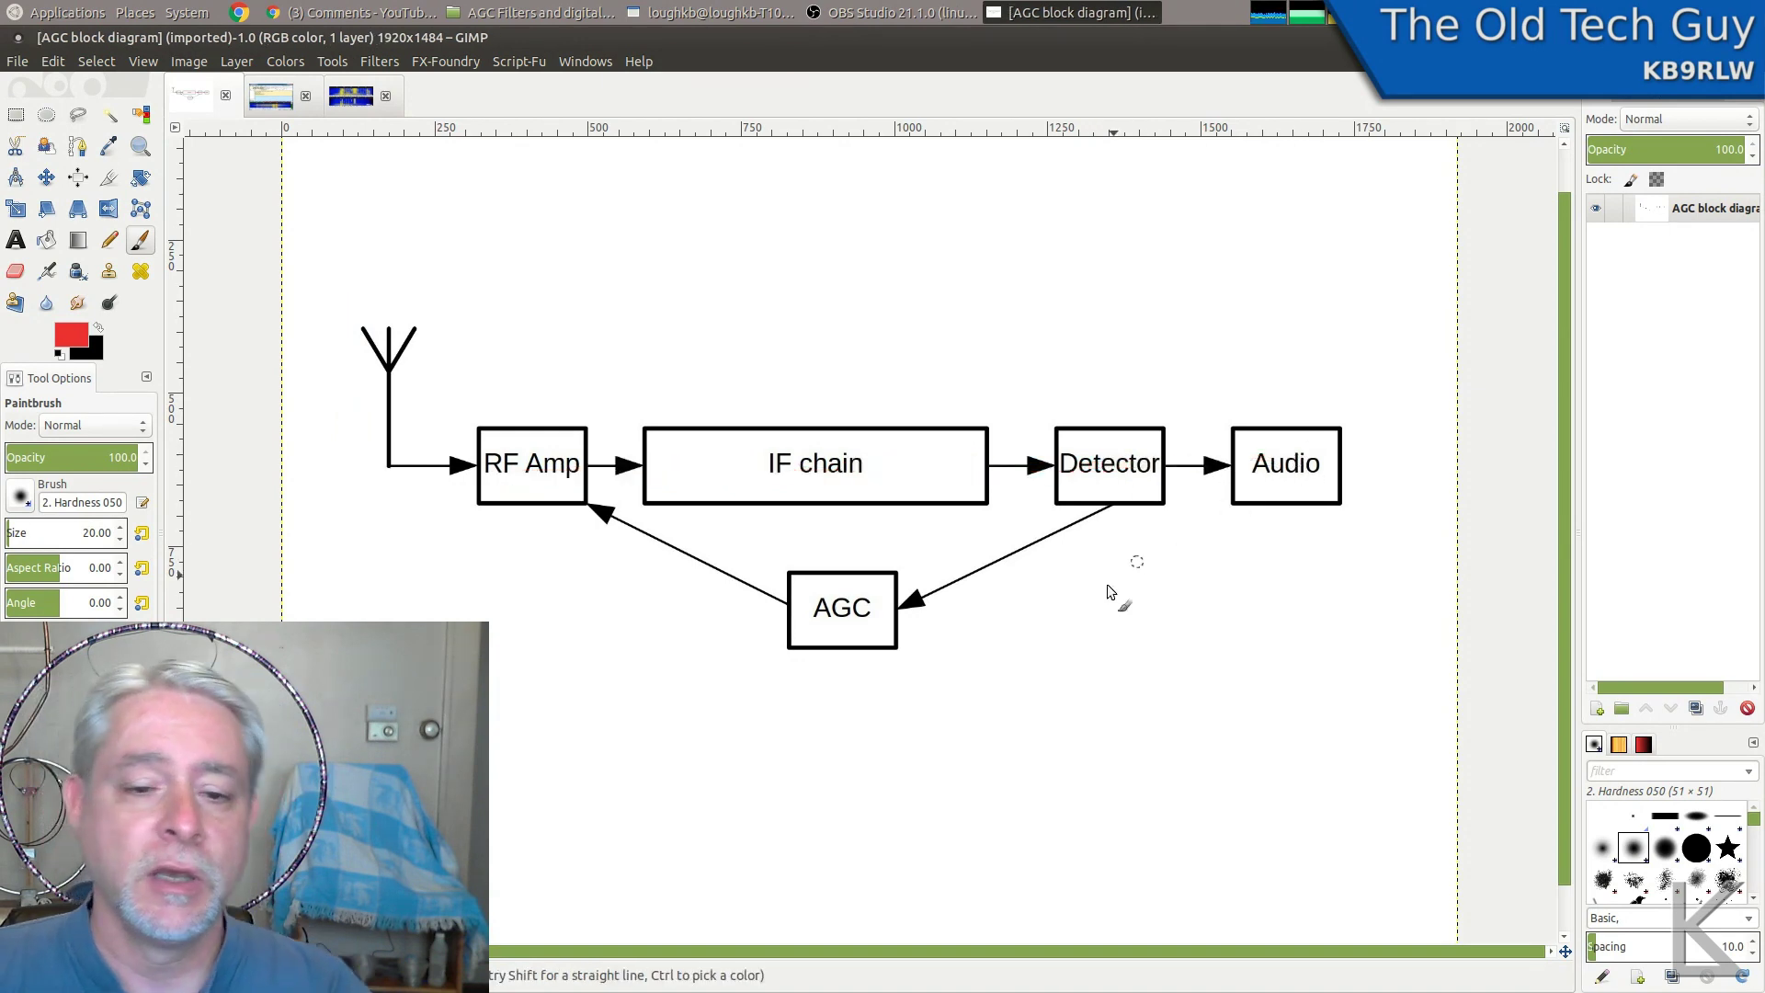
# Step: Circle the AGC block and the RF Amp block in red, undoing each circle
pyautogui.moveTo(866, 556)
pyautogui.mouseDown()
pyautogui.moveTo(839, 698)
pyautogui.moveTo(873, 571)
pyautogui.moveTo(897, 588)
pyautogui.mouseUp()
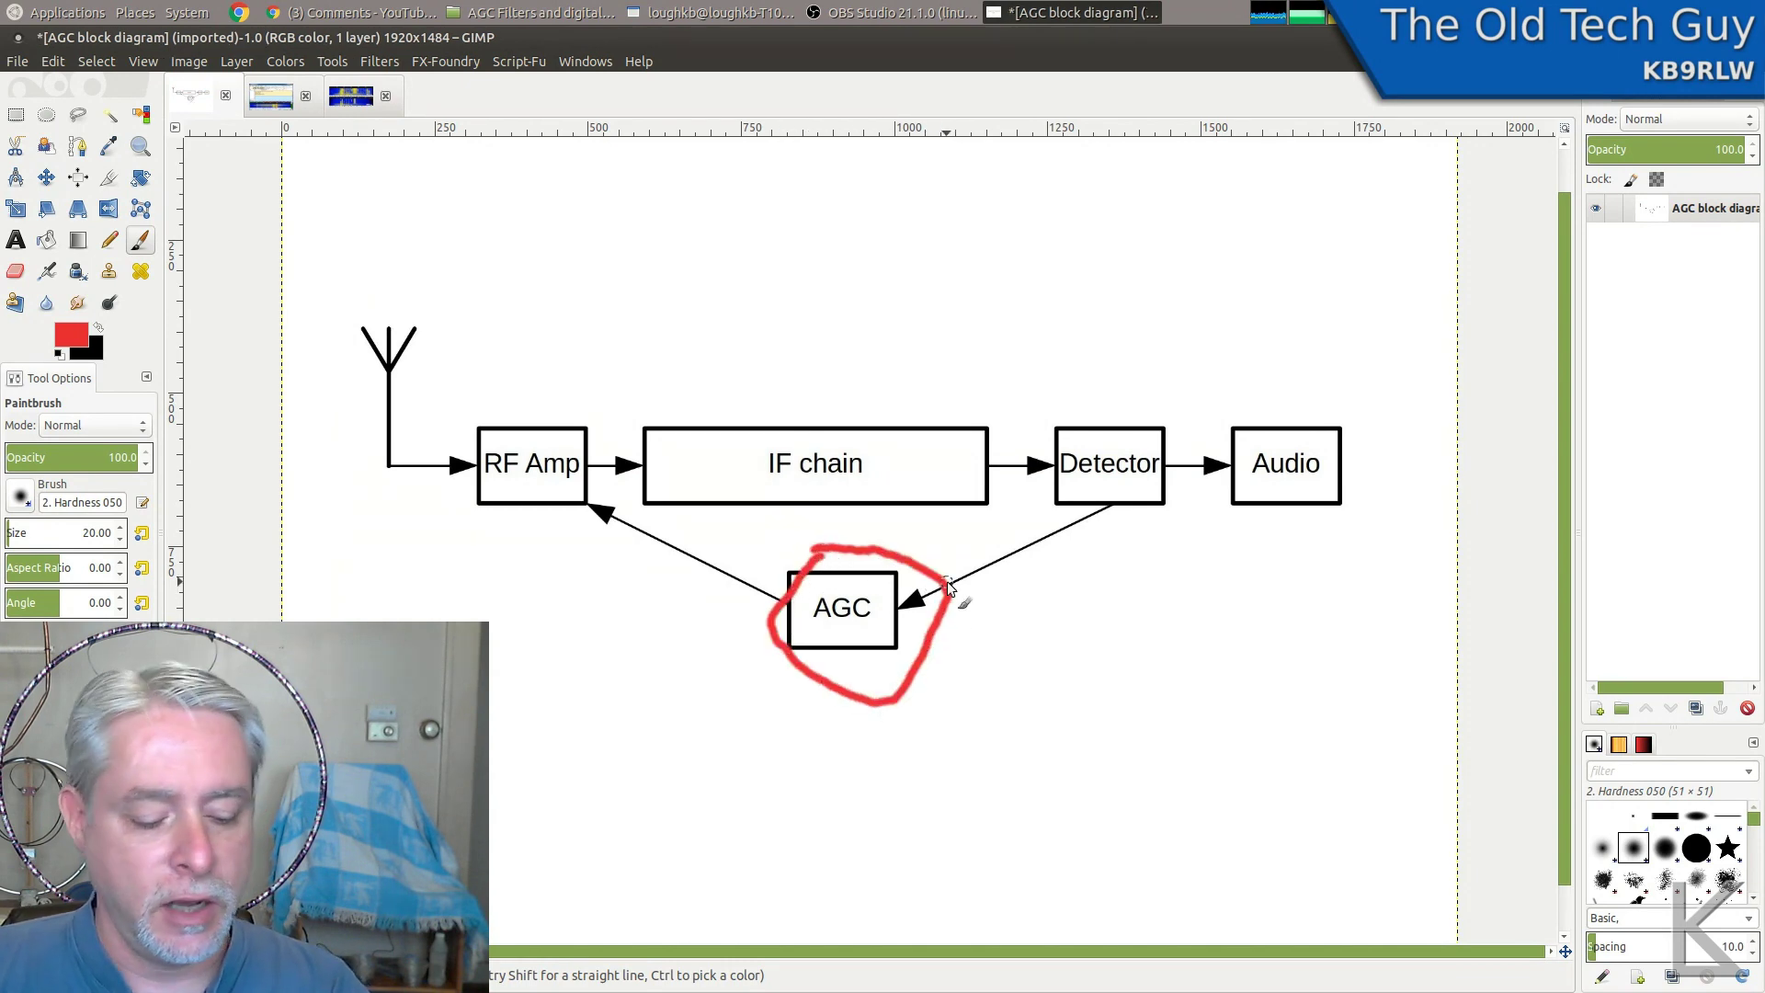
pyautogui.hotkey('ctrl', 'z')
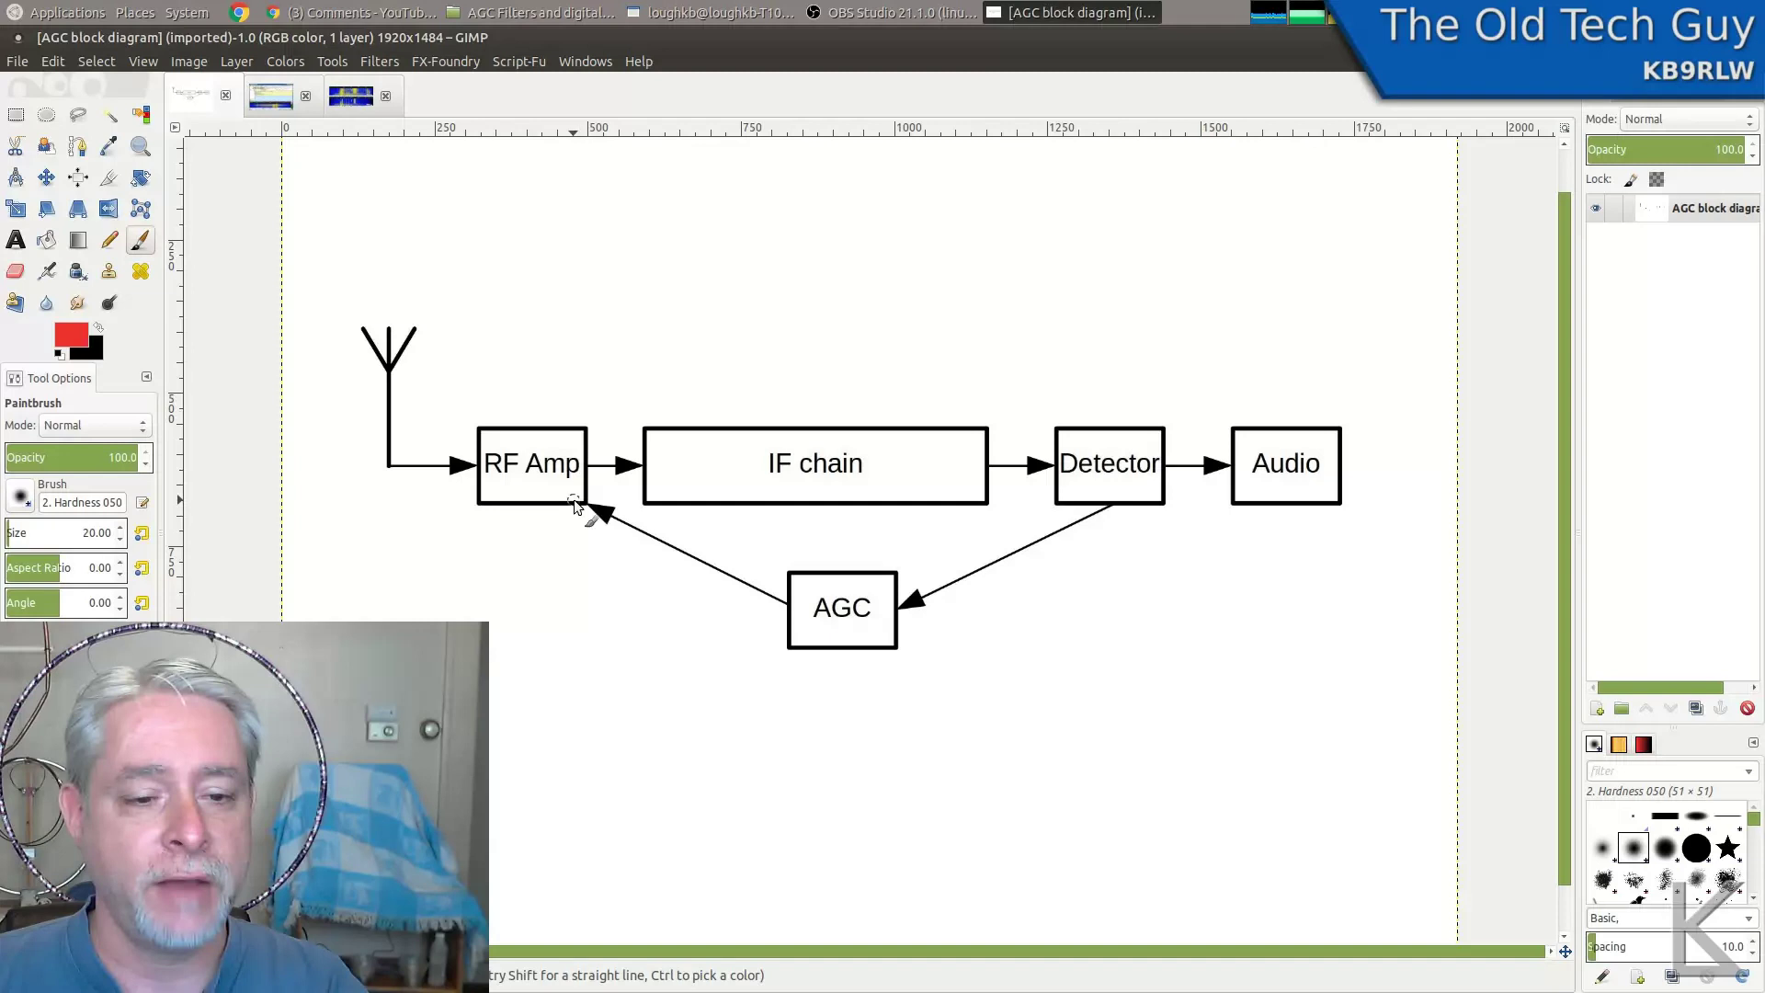
pyautogui.moveTo(579, 517)
pyautogui.mouseDown()
pyautogui.moveTo(508, 403)
pyautogui.moveTo(526, 511)
pyautogui.moveTo(580, 515)
pyautogui.mouseUp()
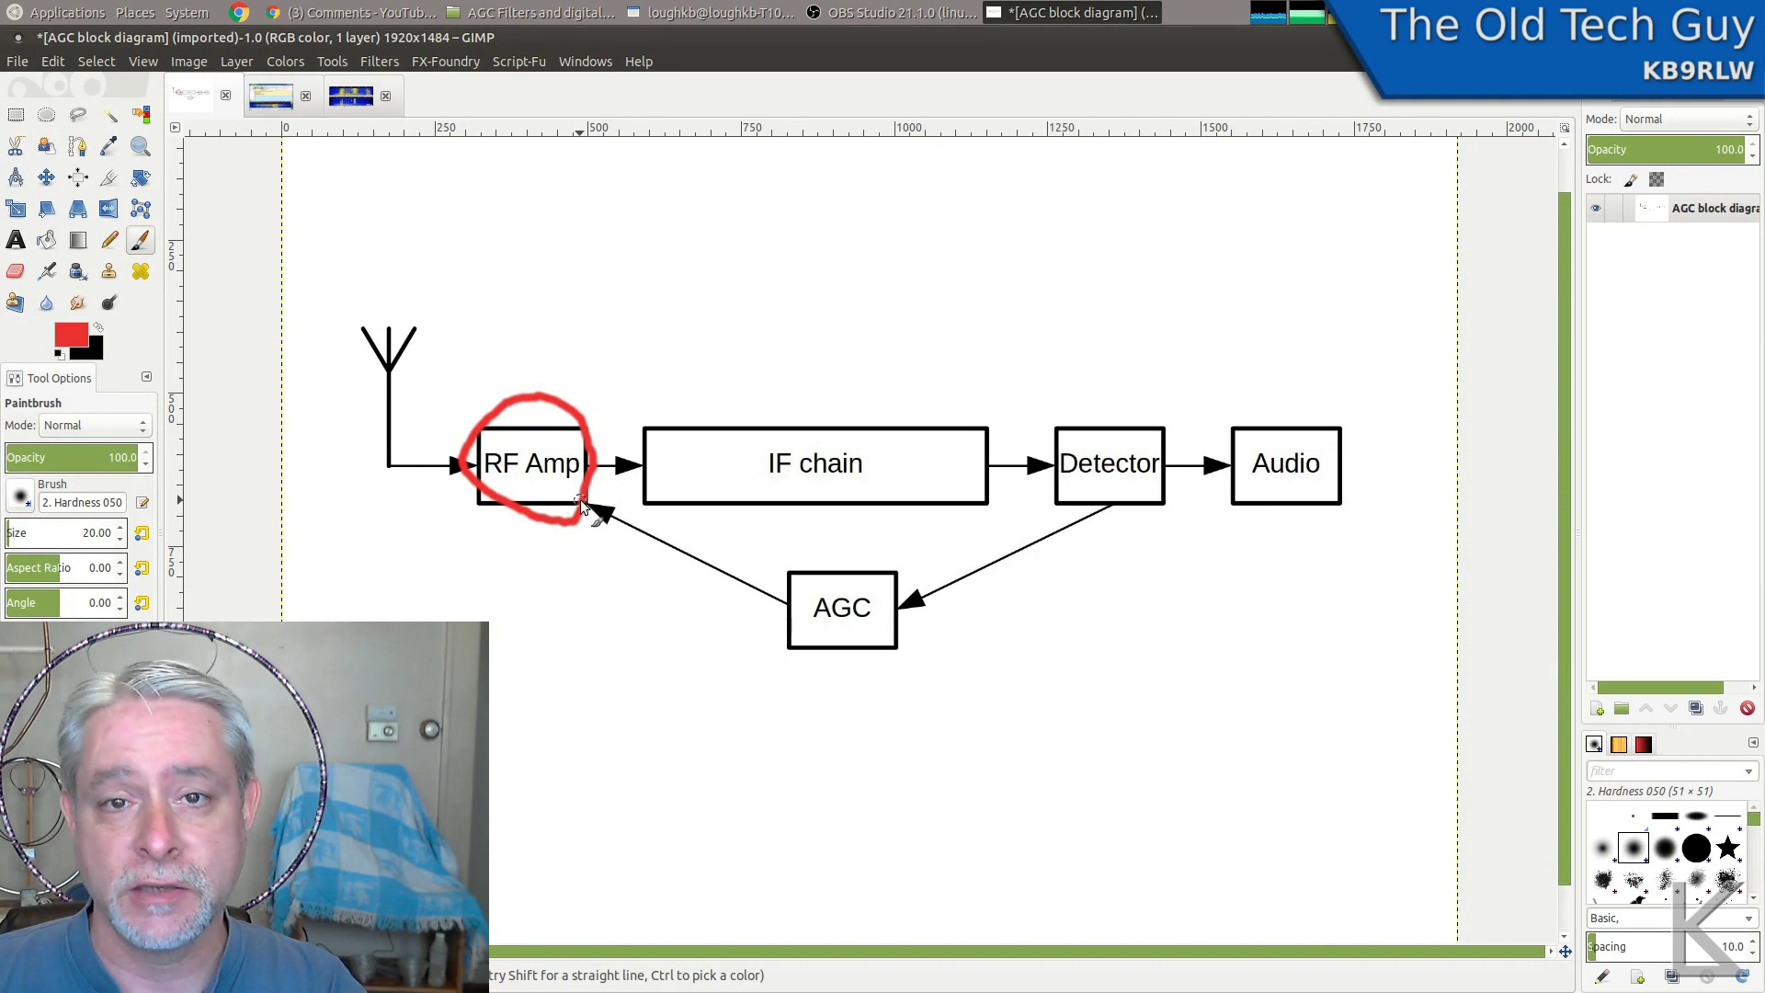
pyautogui.hotkey('ctrl', 'z')
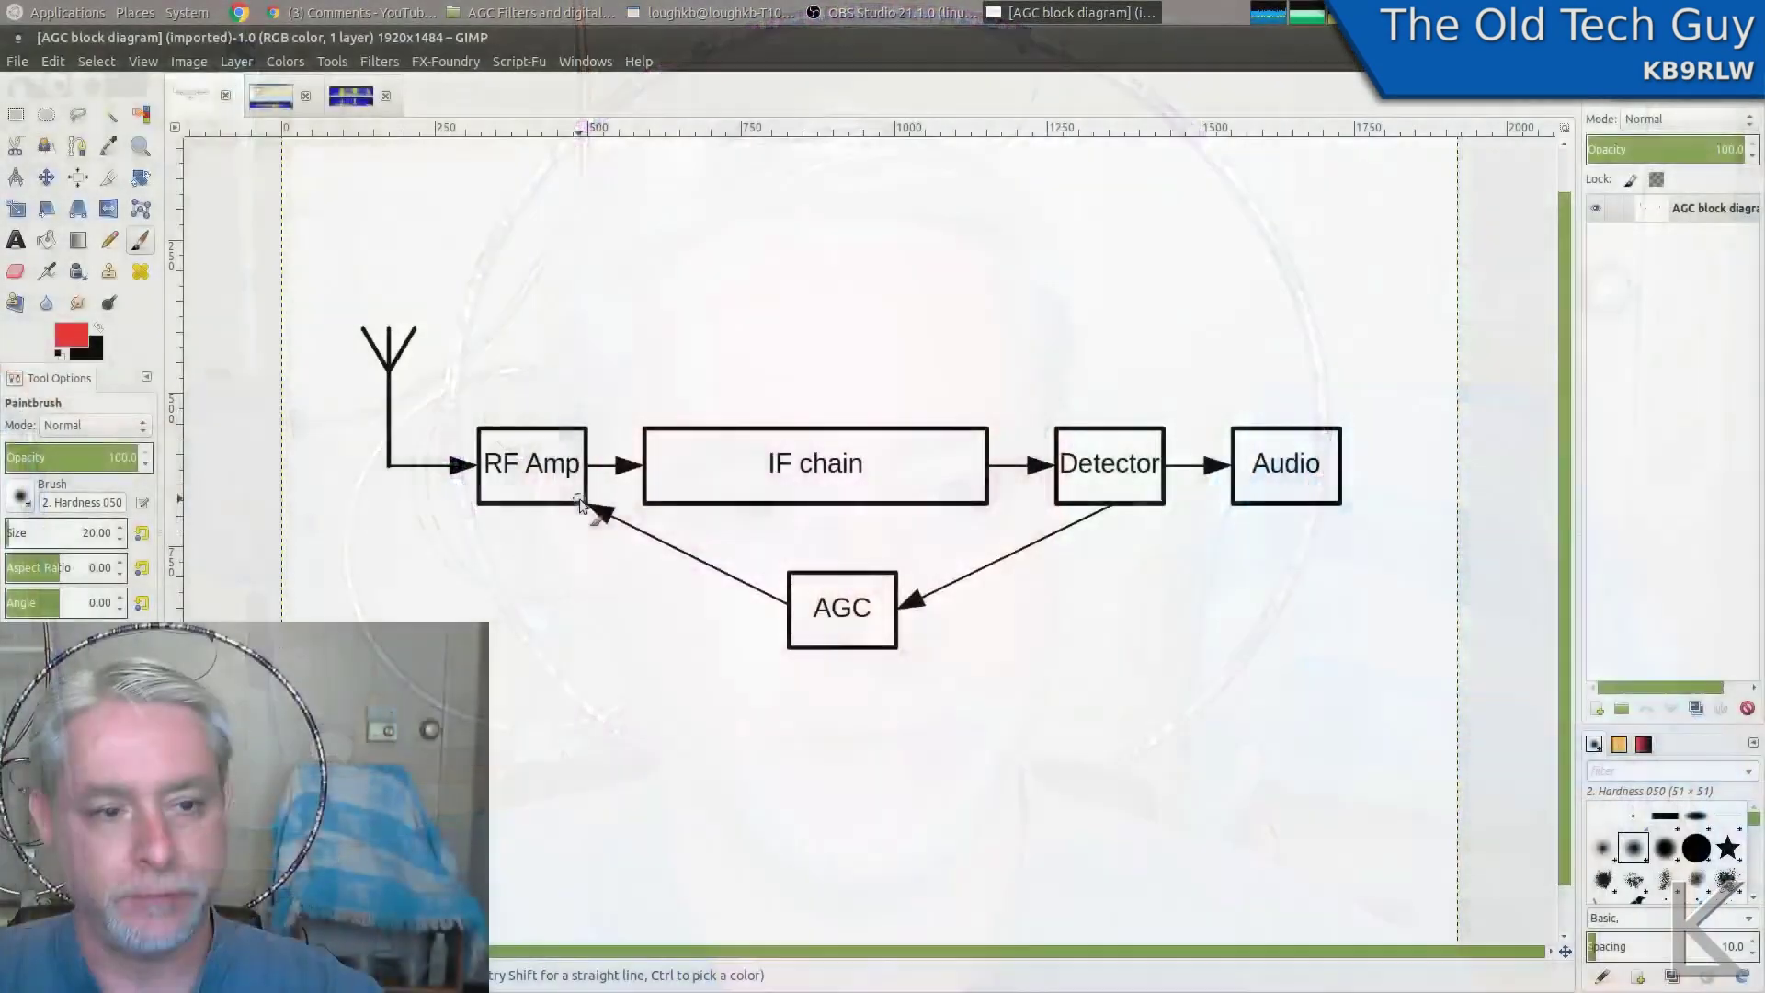
# Step: Show the psk_waterfall image enlarged on the lower waterfall, mark its strong signal near 1750 in red, and undo the mark
pyautogui.click(350, 104)
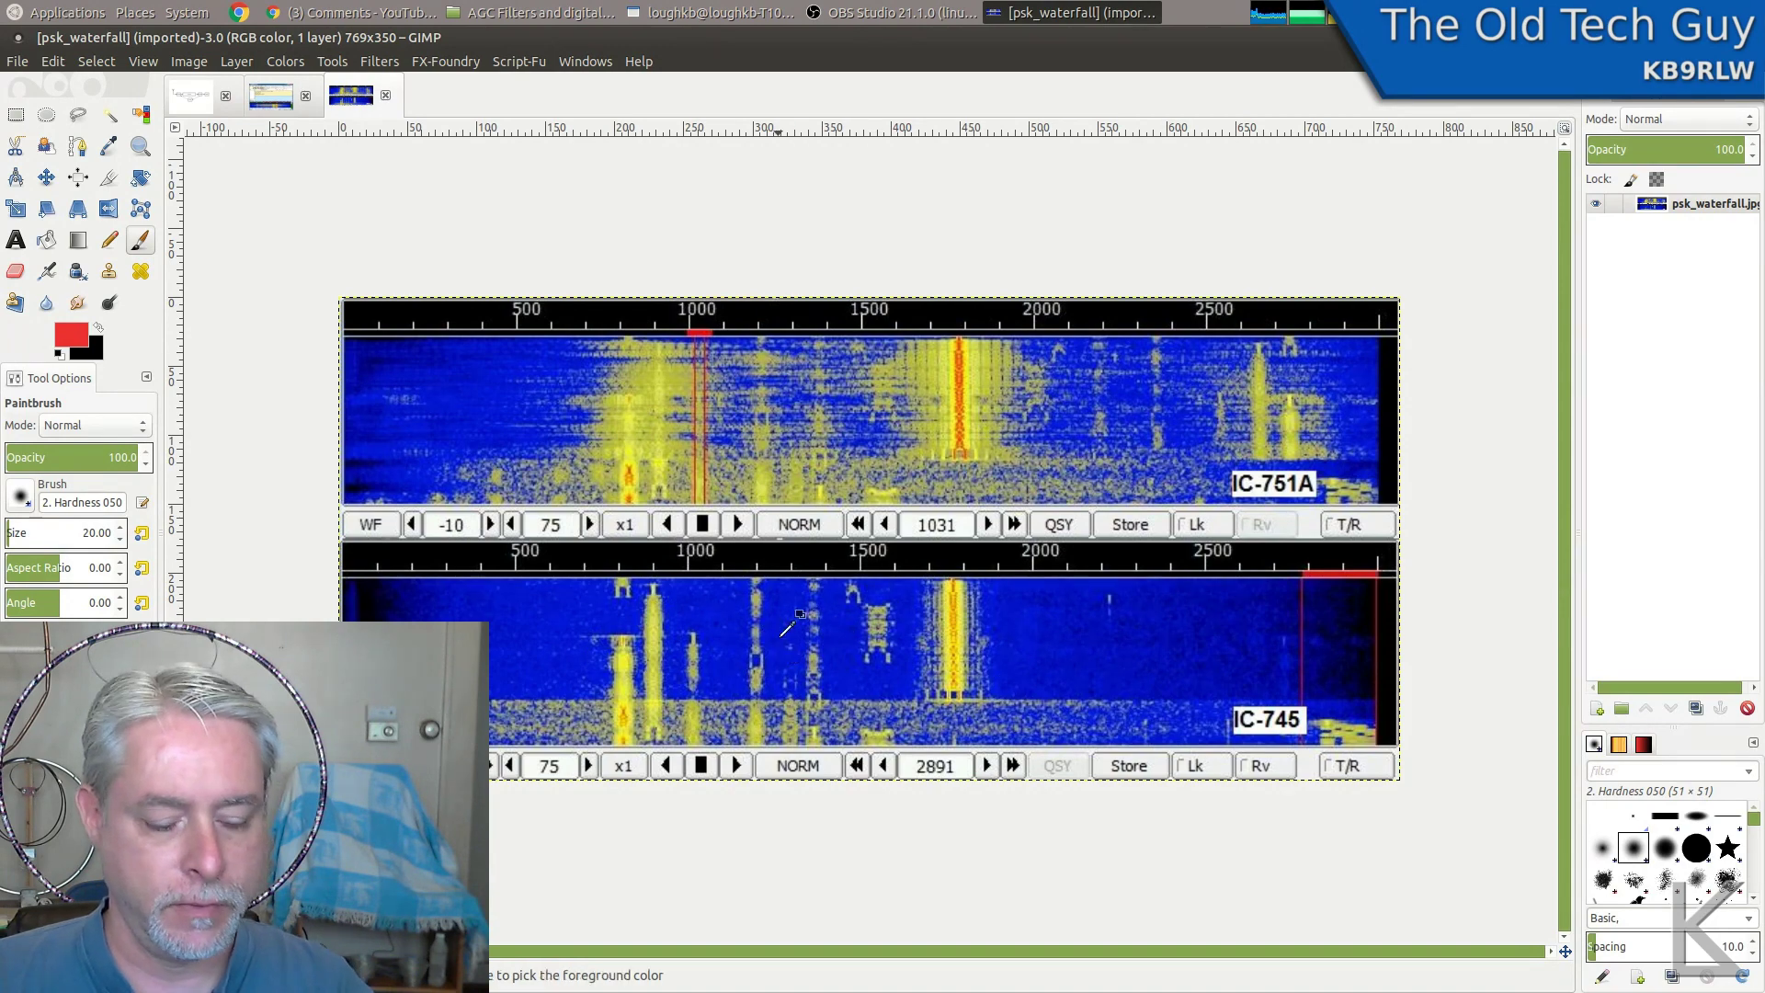
pyautogui.keyDown('ctrl'); pyautogui.scroll(2, 769, 665); pyautogui.keyUp('ctrl')
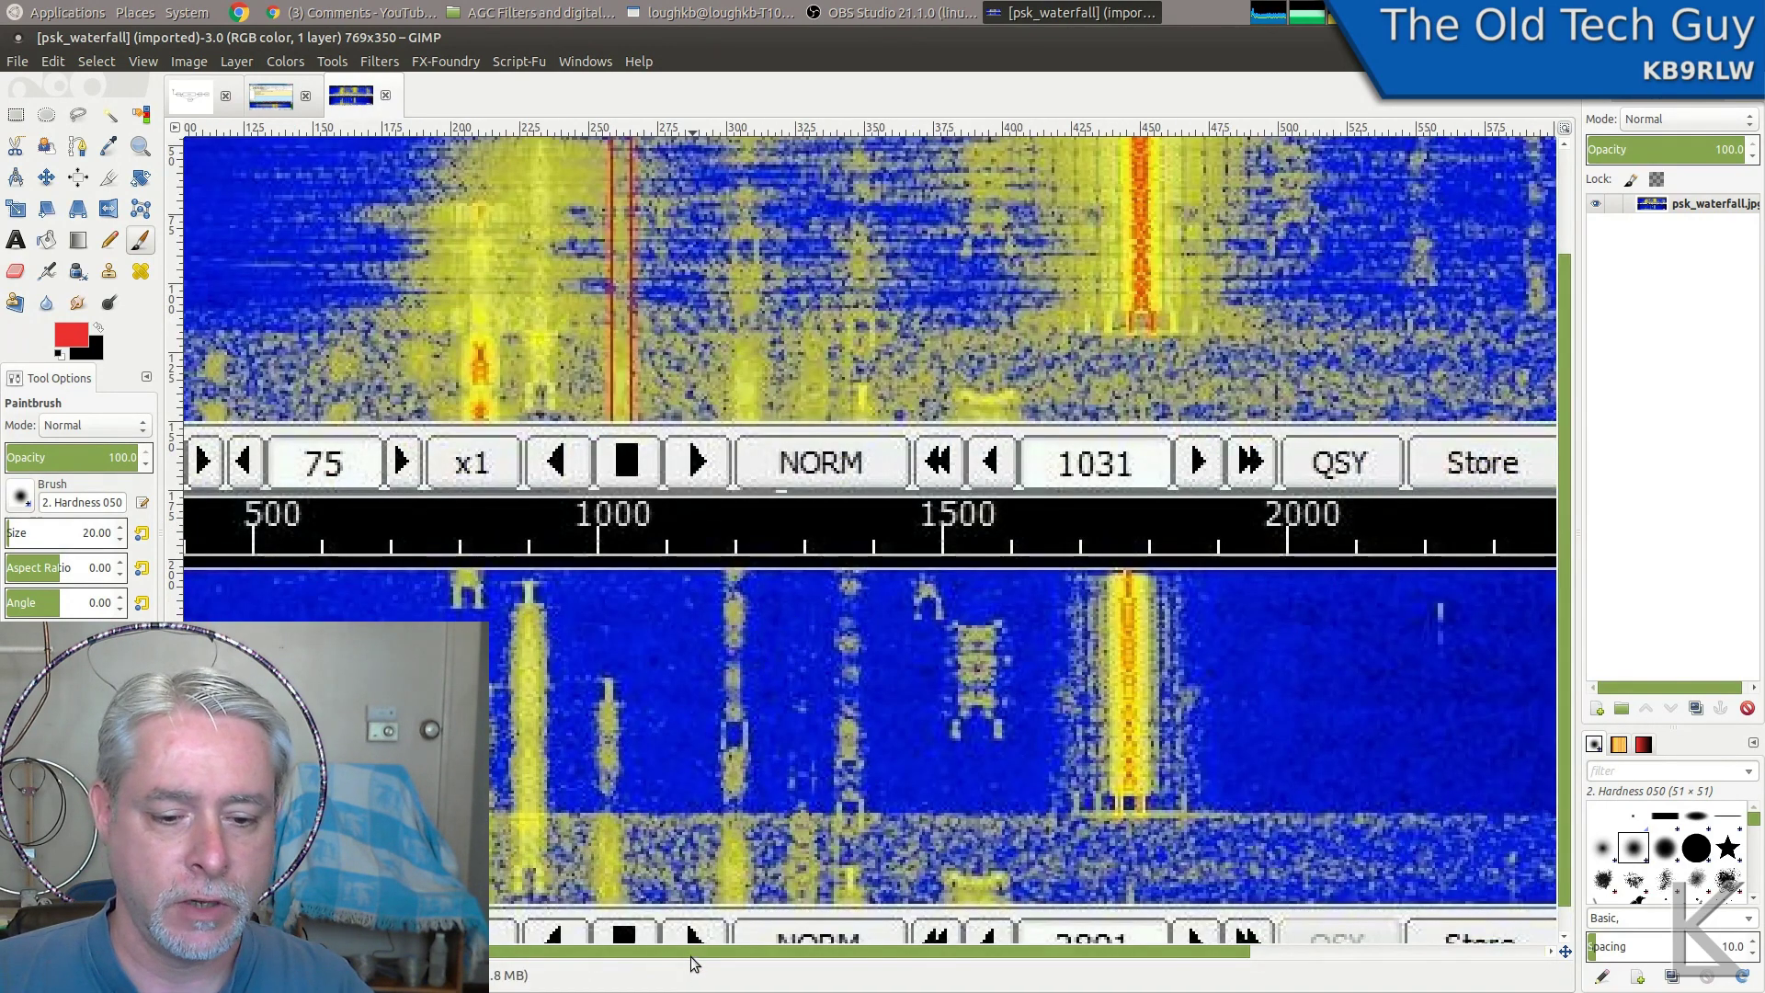
pyautogui.scroll(-1, 1563, 527)
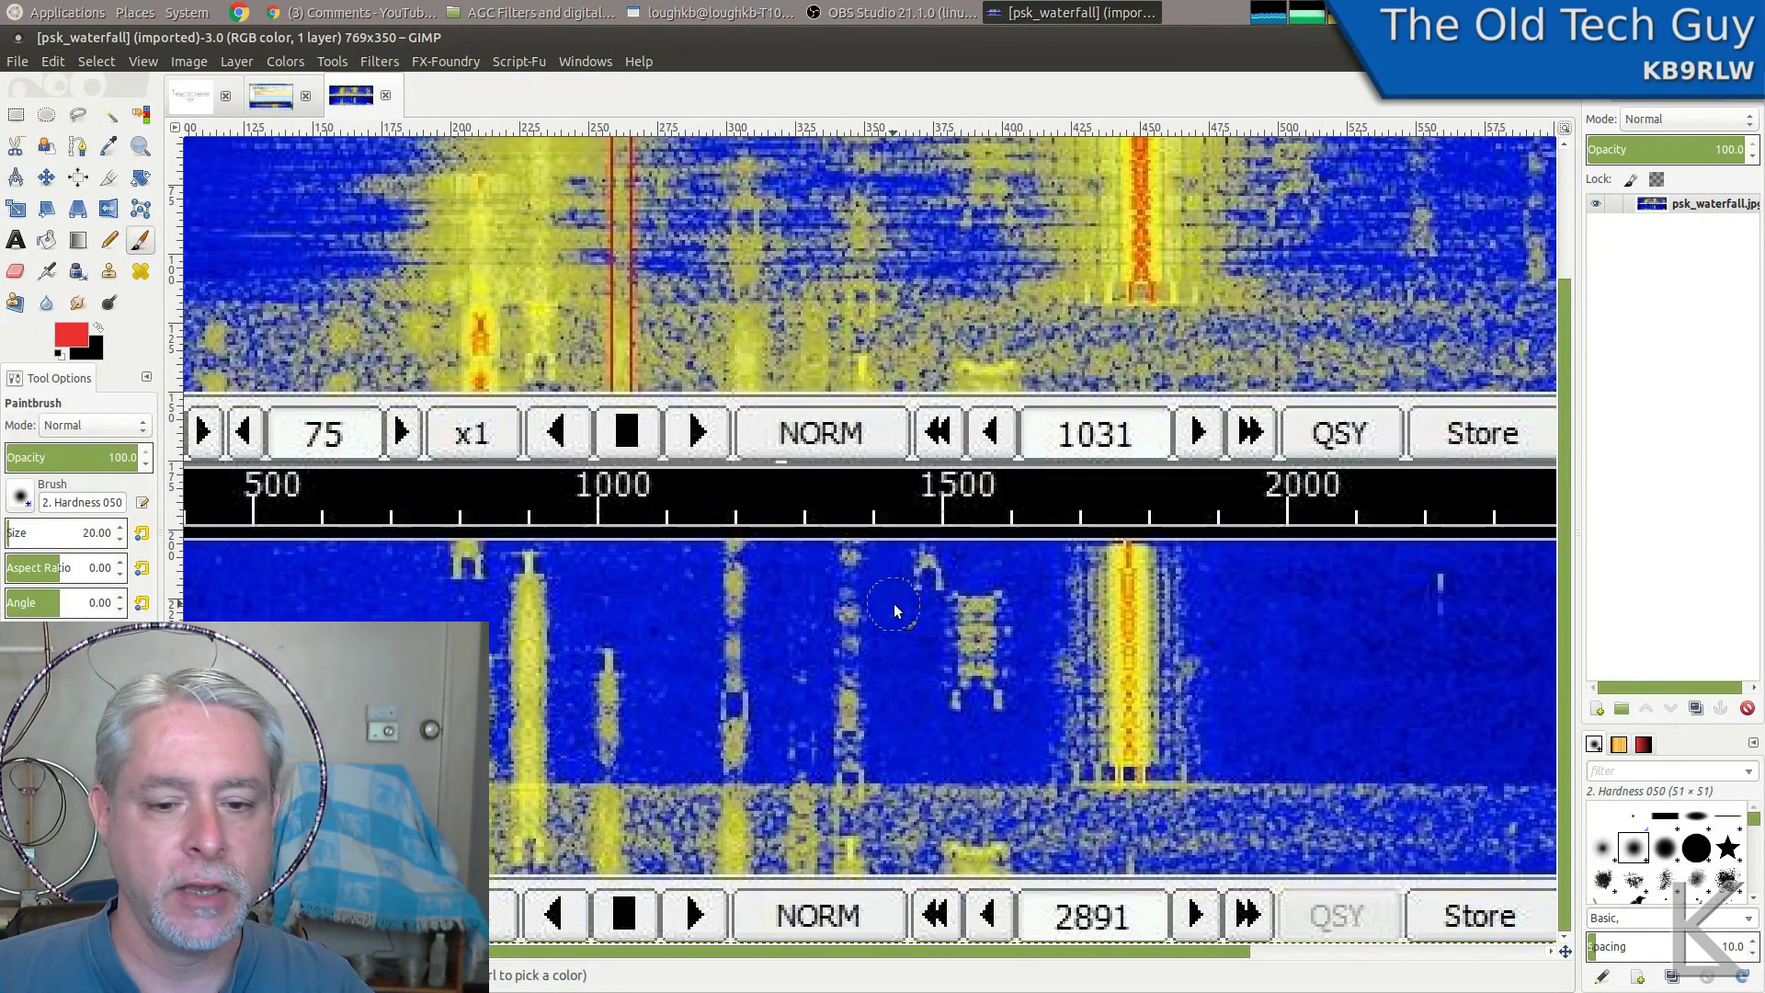
pyautogui.moveTo(1241, 593)
pyautogui.mouseDown()
pyautogui.moveTo(1077, 699)
pyautogui.moveTo(1214, 660)
pyautogui.mouseUp()
pyautogui.hotkey('ctrl', 'z')
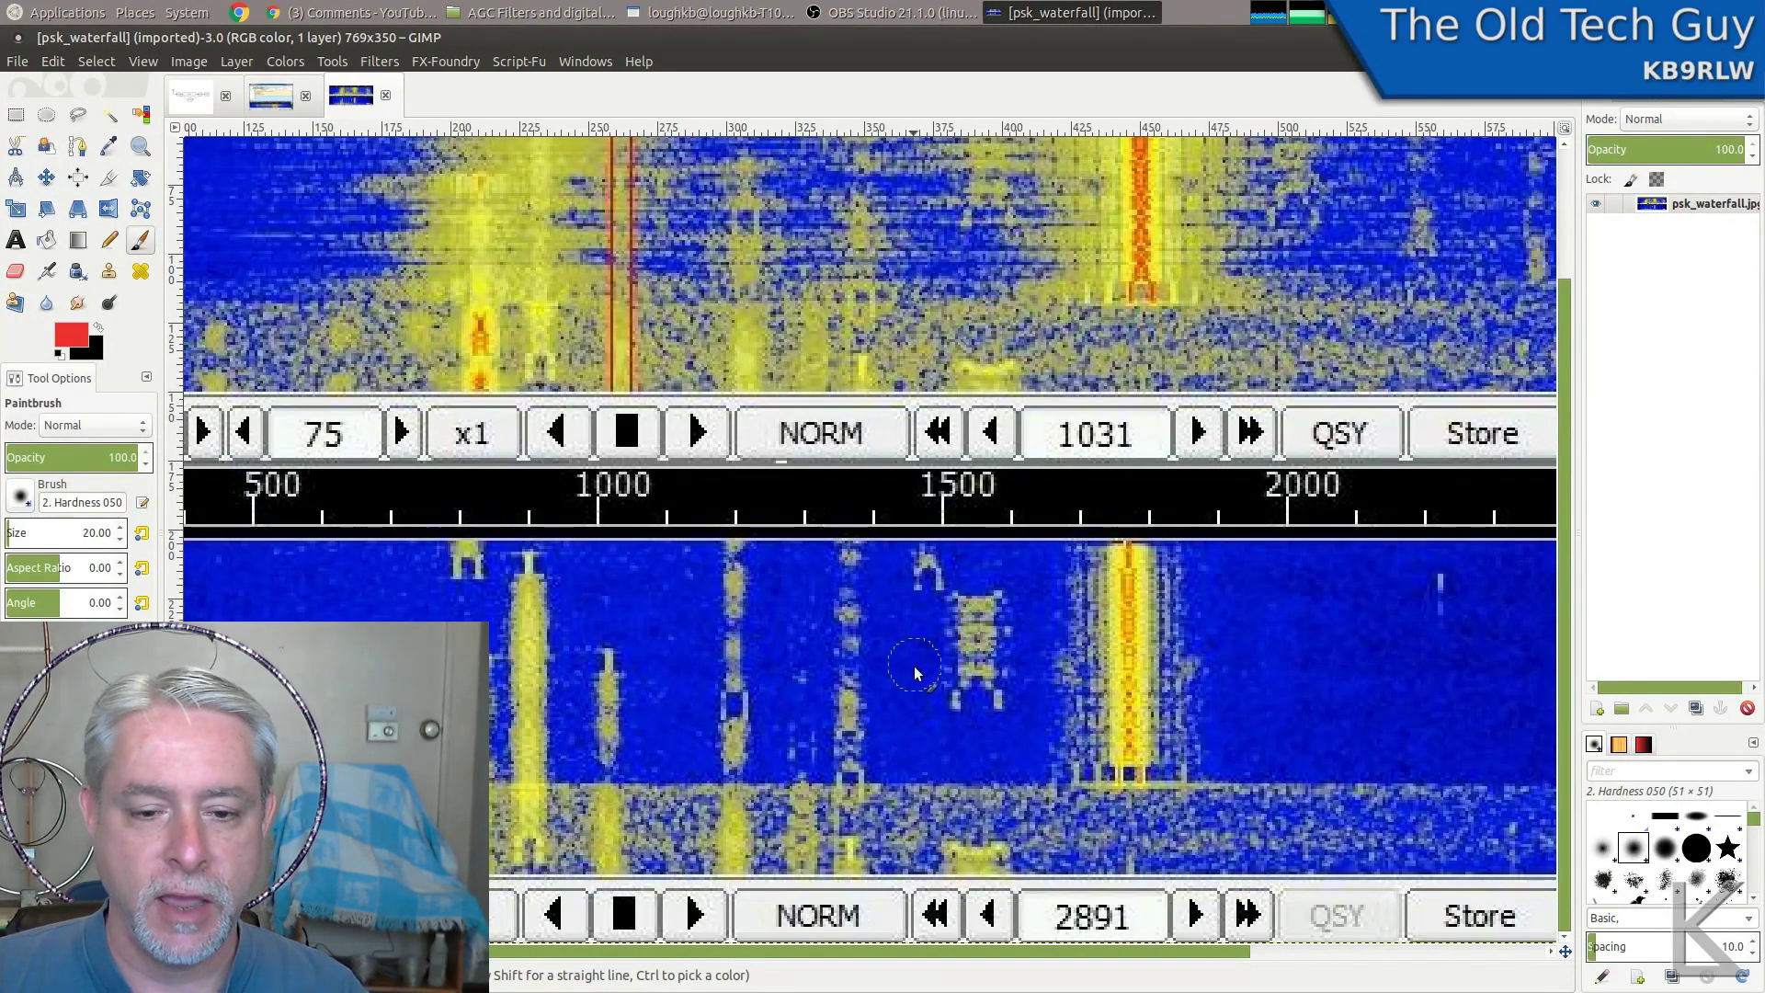
# Step: Mark the weak signal near 1350 in the lower waterfall with a red loop and a short stroke, undoing each
pyautogui.moveTo(915, 674)
pyautogui.mouseDown()
pyautogui.moveTo(823, 589)
pyautogui.moveTo(851, 712)
pyautogui.moveTo(887, 666)
pyautogui.moveTo(923, 665)
pyautogui.mouseUp()
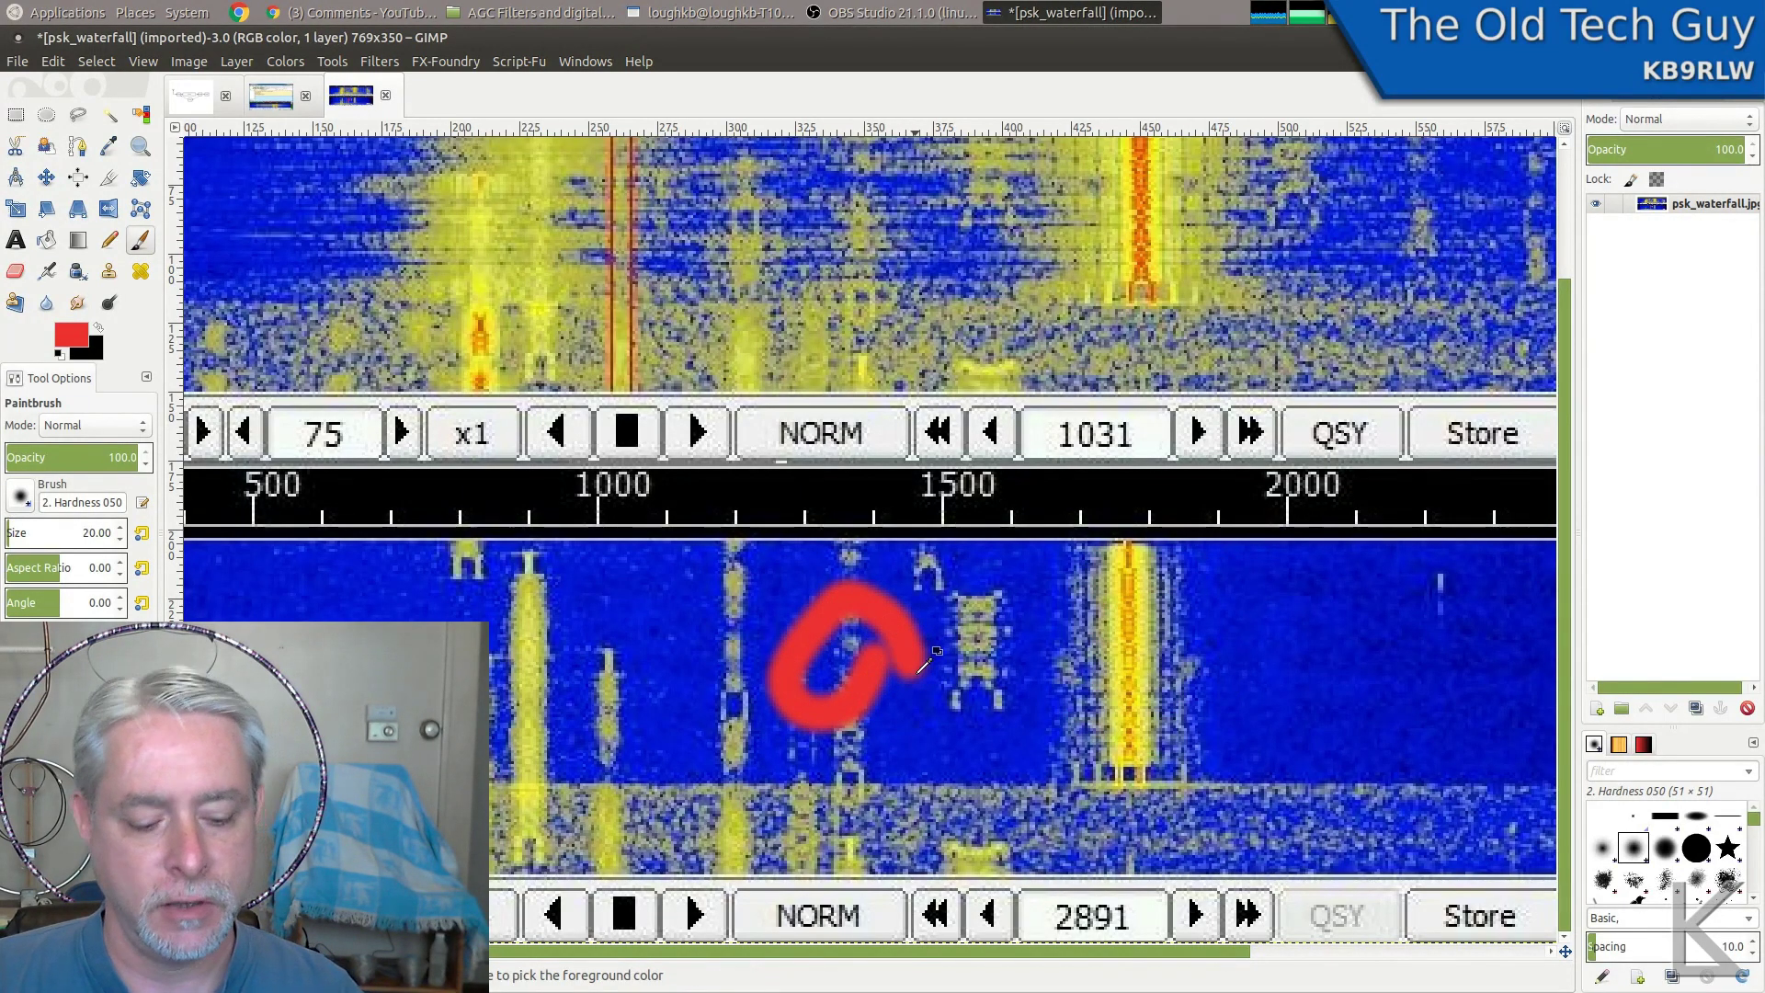
pyautogui.hotkey('ctrl', 'z')
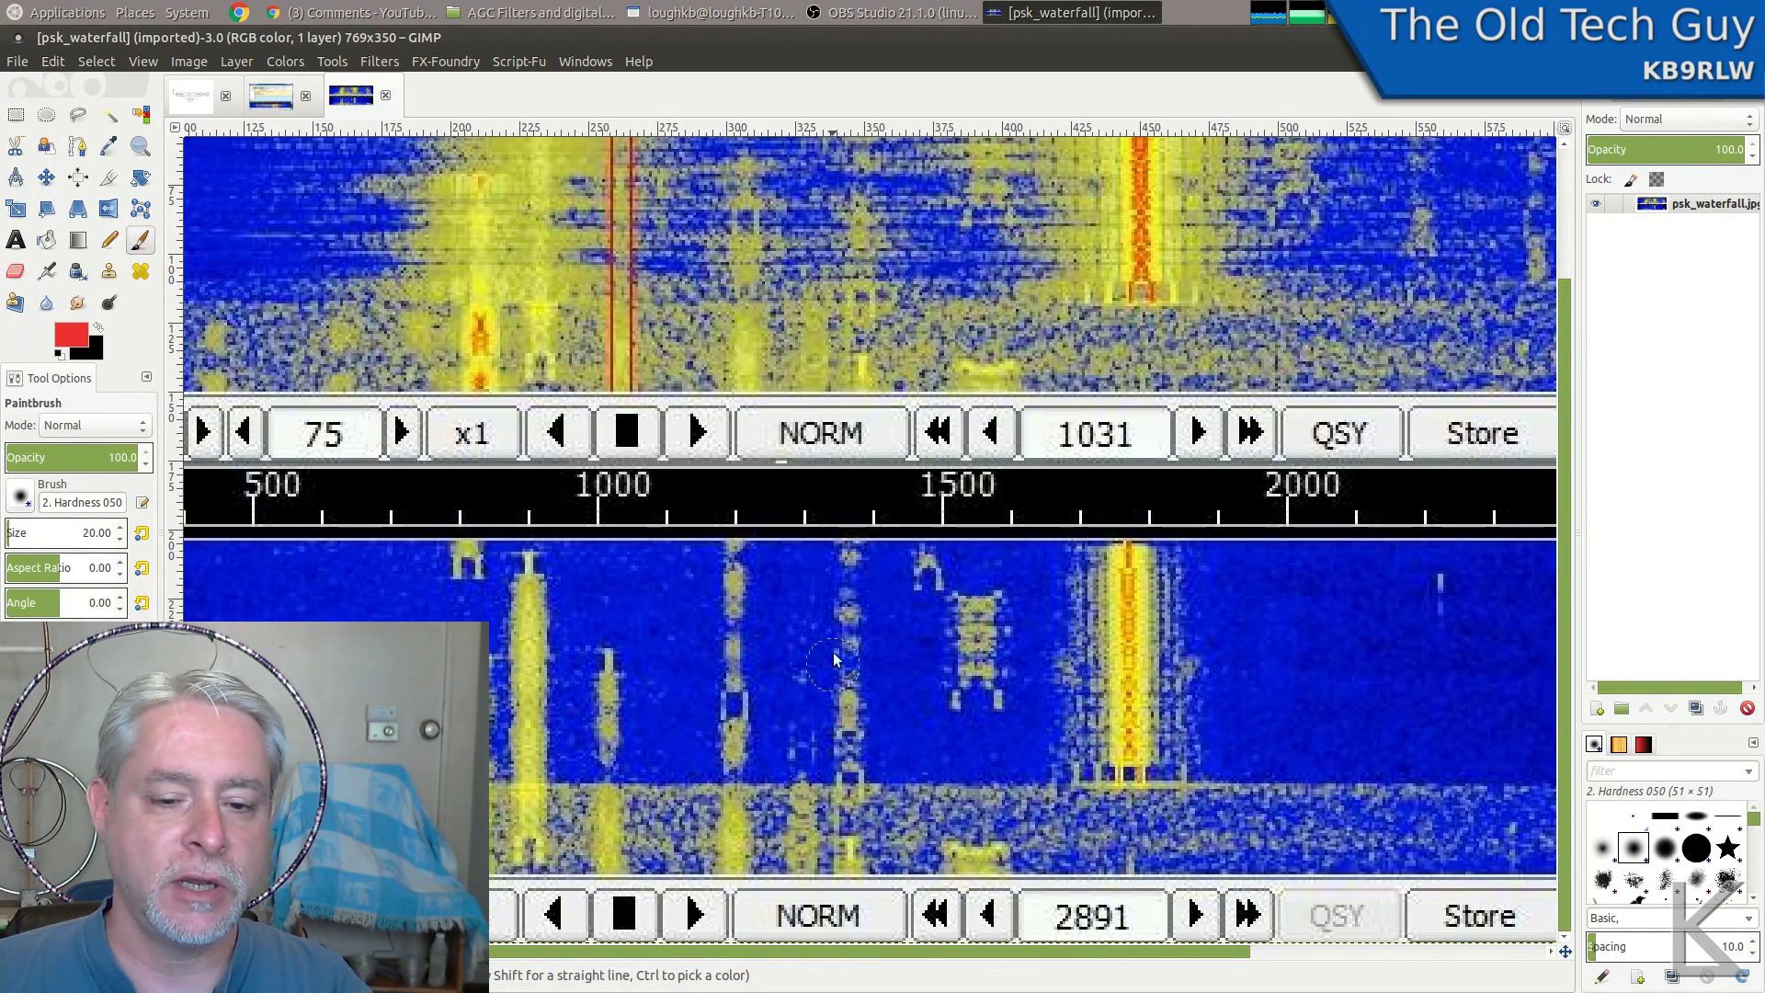
pyautogui.moveTo(867, 576); pyautogui.dragTo(849, 722)
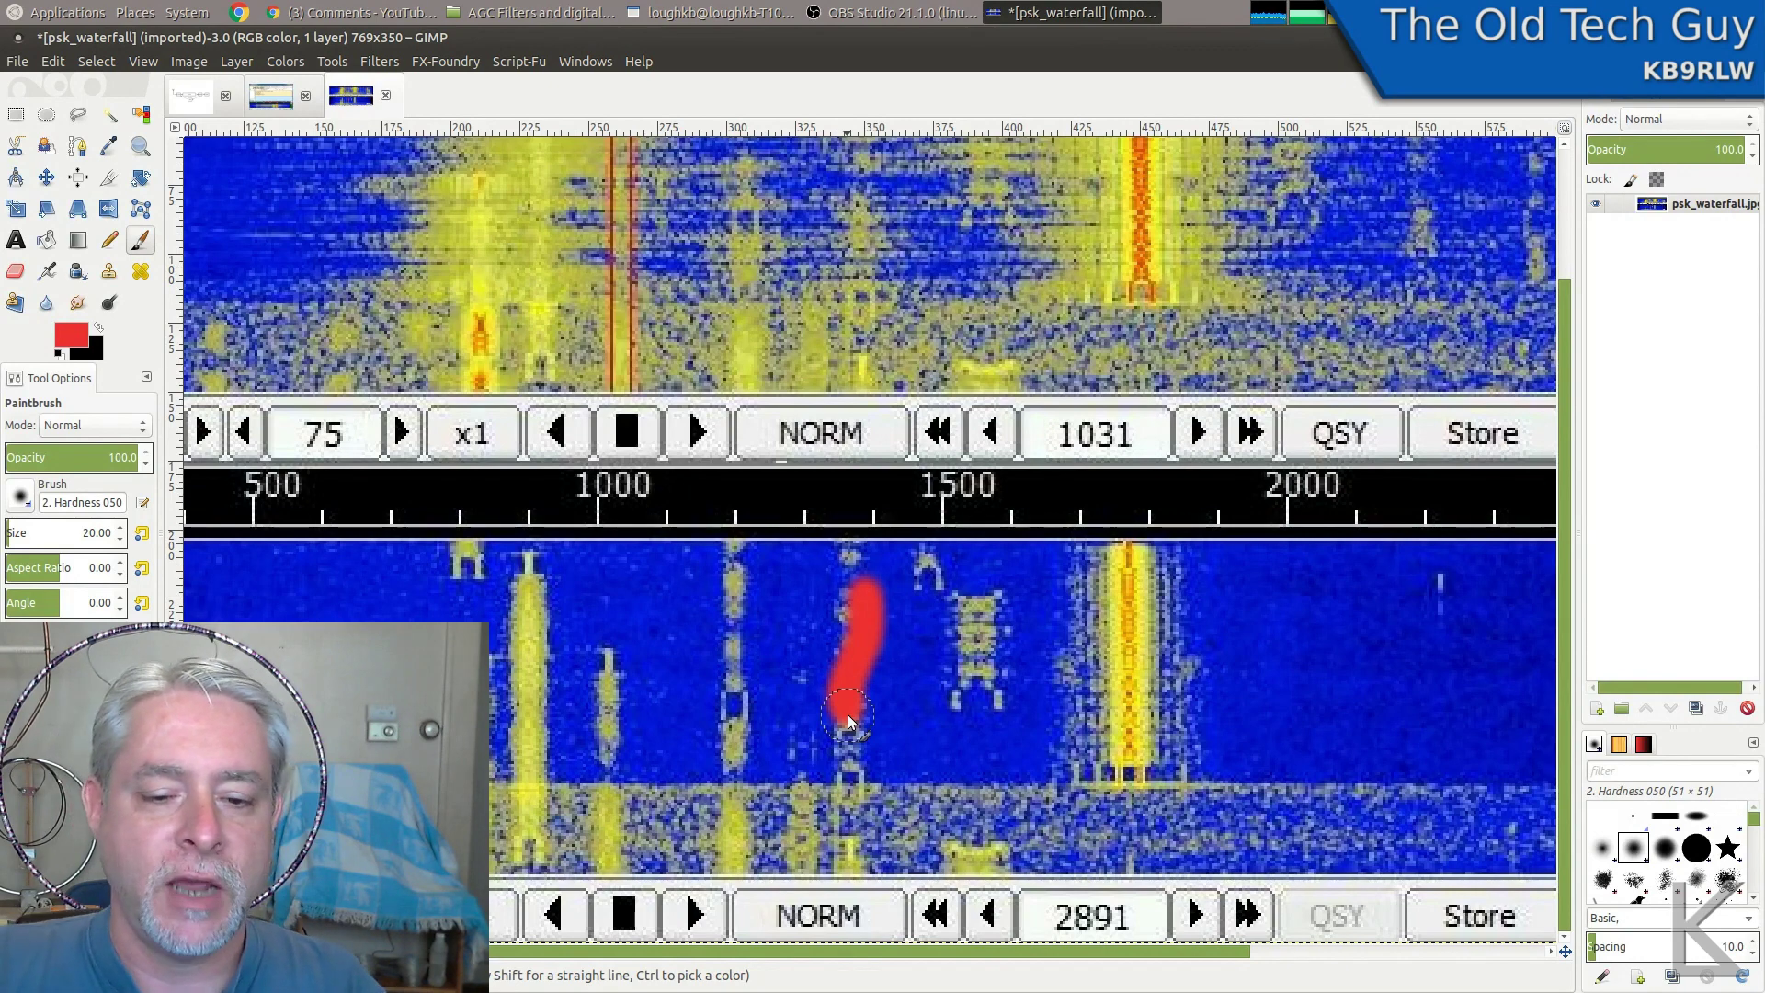
pyautogui.press('ctrl')
pyautogui.hotkey('ctrl', 'z')
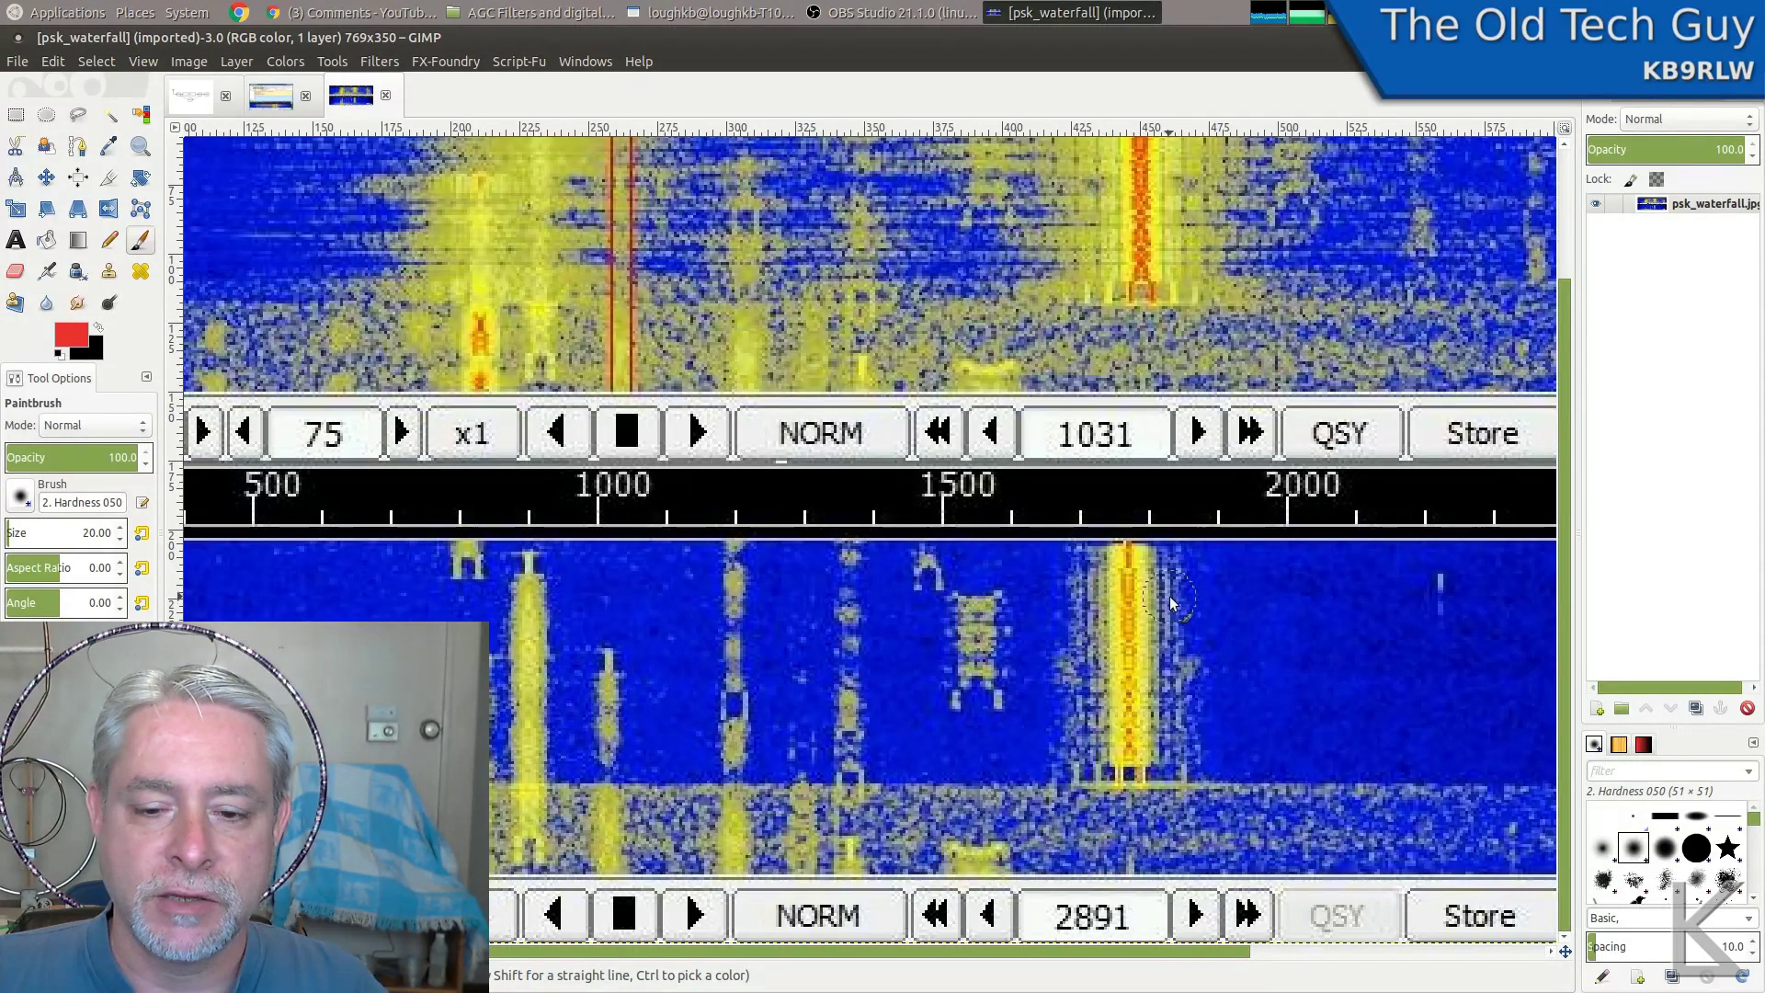
# Step: Circle the strong signal near 1750 and the one near 900 in the lower waterfall in red, and undo all the strokes
pyautogui.moveTo(1121, 663); pyautogui.dragTo(1135, 577)
pyautogui.moveTo(497, 661)
pyautogui.mouseDown()
pyautogui.moveTo(505, 635)
pyautogui.moveTo(577, 600)
pyautogui.mouseUp()
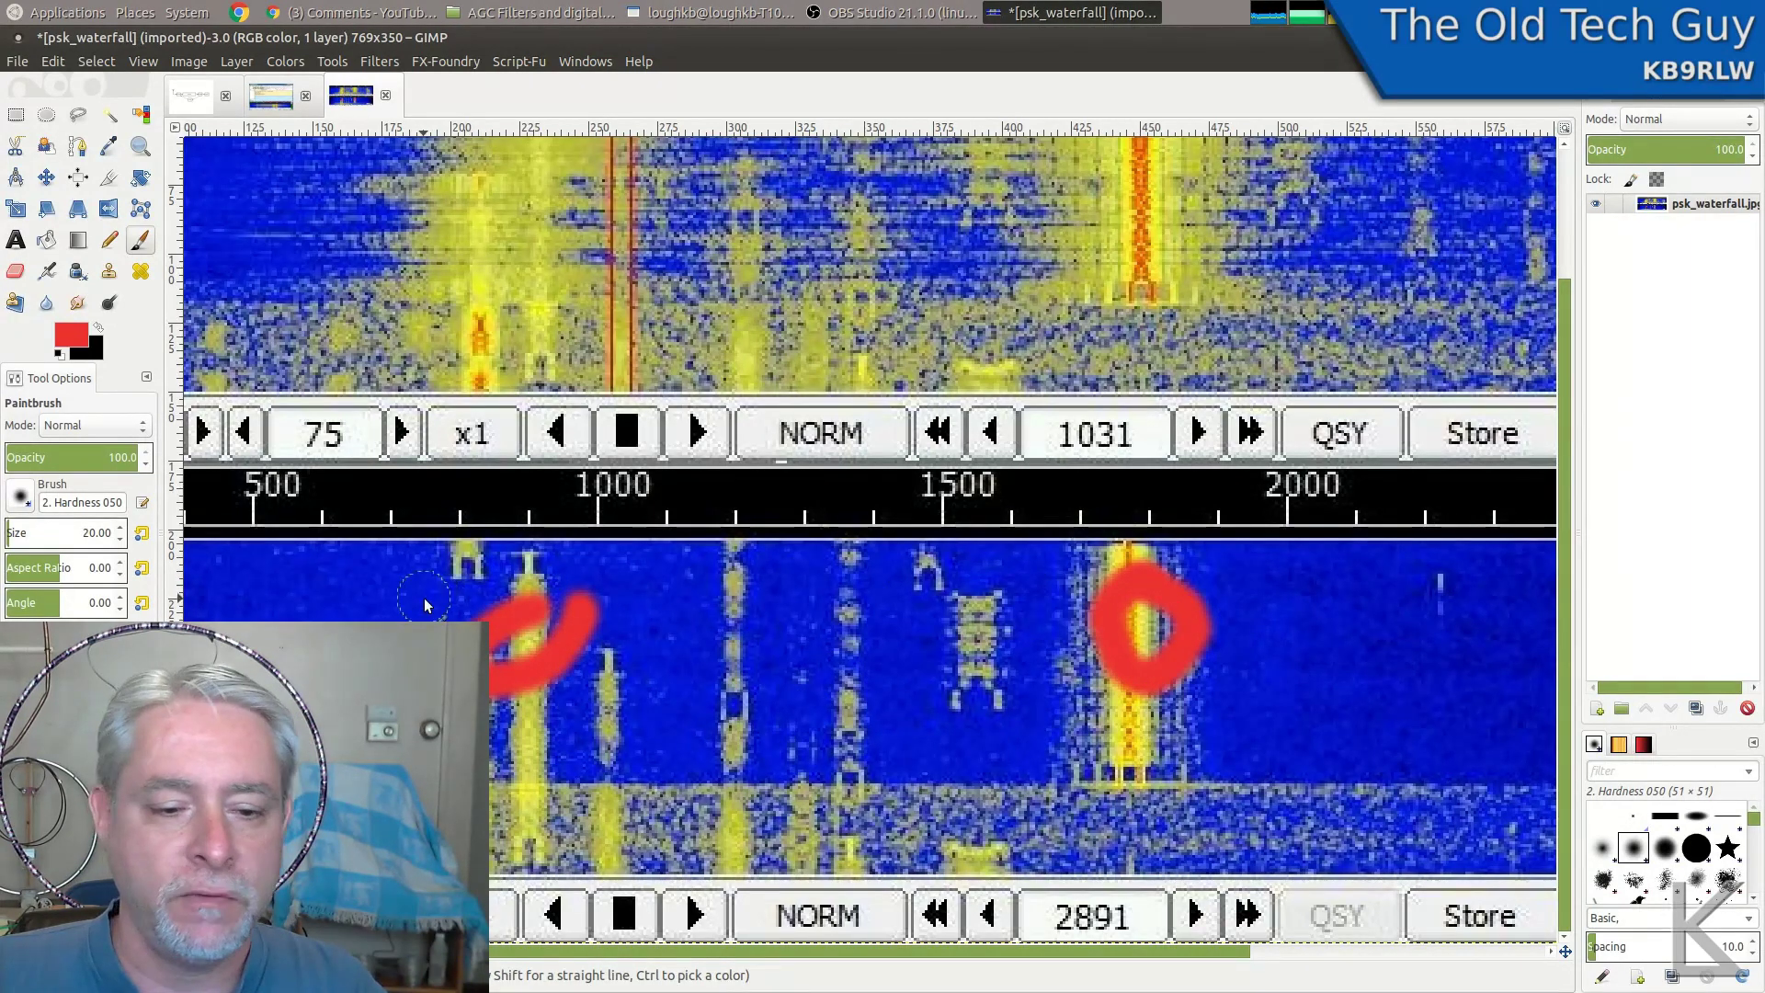
pyautogui.moveTo(510, 737)
pyautogui.mouseDown()
pyautogui.moveTo(1356, 717)
pyautogui.moveTo(671, 544)
pyautogui.moveTo(377, 592)
pyautogui.moveTo(397, 612)
pyautogui.mouseUp()
pyautogui.hotkey('ctrl', 'z')
pyautogui.hotkey('ctrl', 'z')
pyautogui.hotkey('ctrl', 'z')
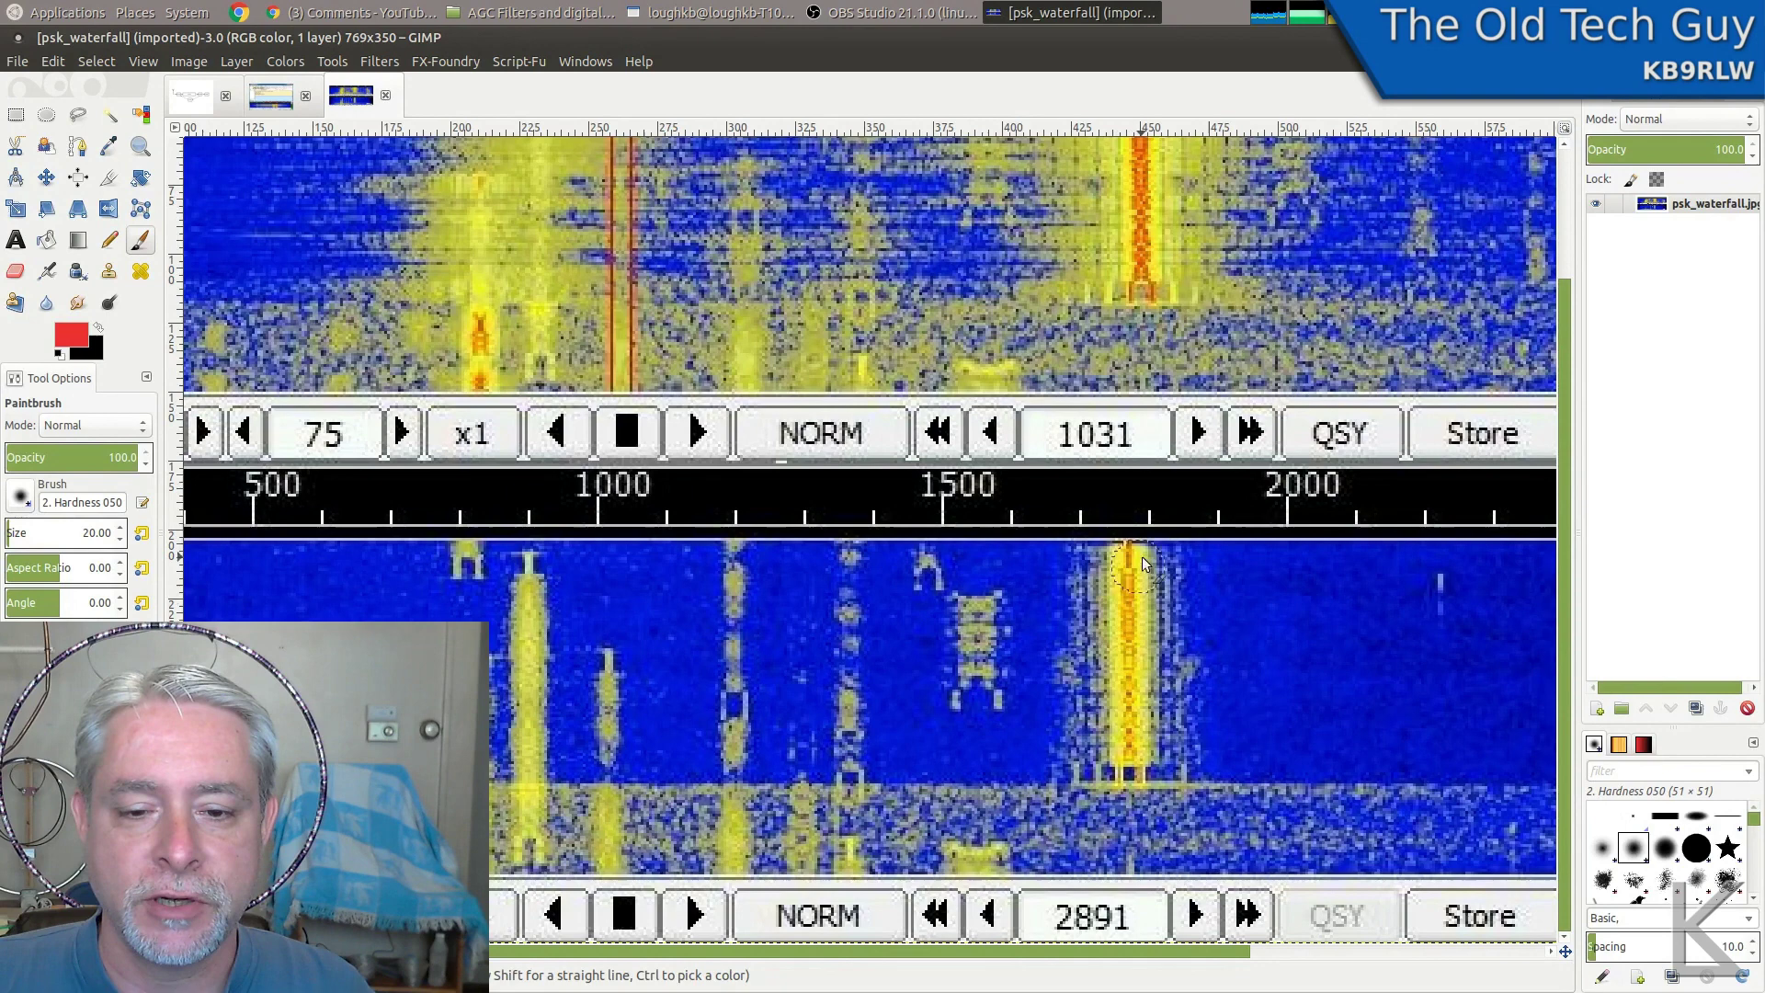
# Step: Loop the strong signal near 1750 in red, dot its position on the frequency scale above, and undo both marks
pyautogui.moveTo(1149, 581)
pyautogui.mouseDown()
pyautogui.moveTo(1017, 631)
pyautogui.moveTo(1173, 599)
pyautogui.mouseUp()
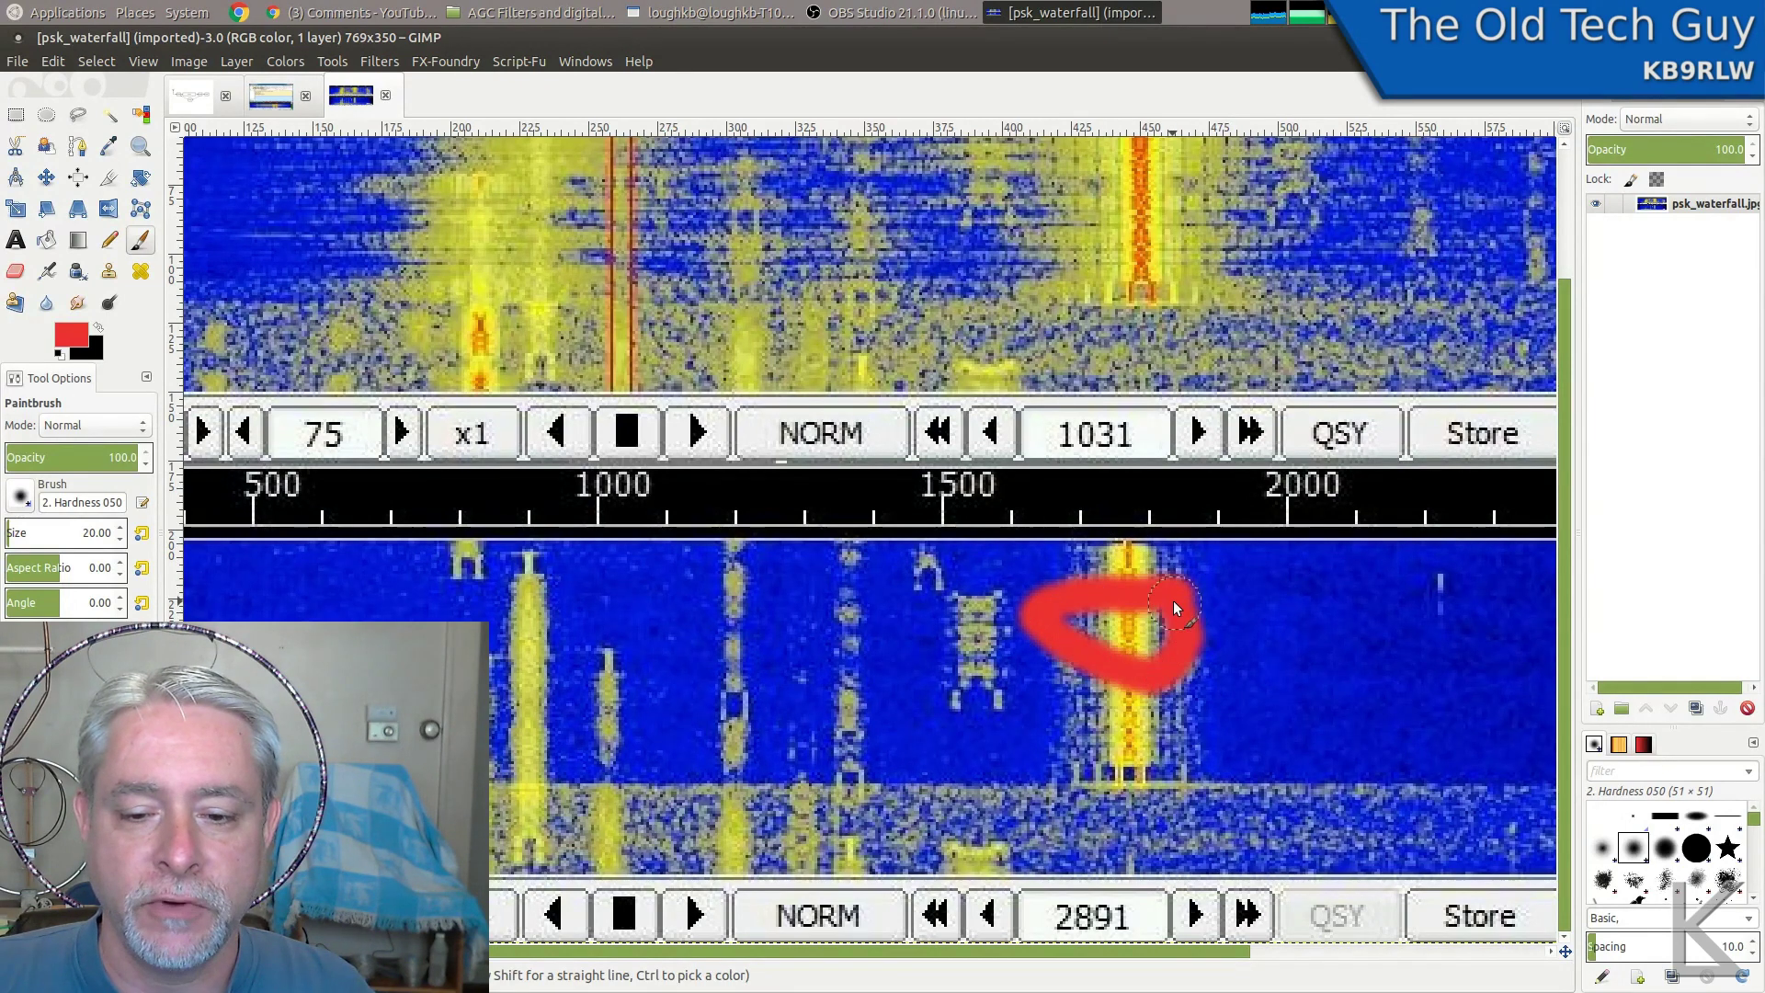
pyautogui.click(1128, 501)
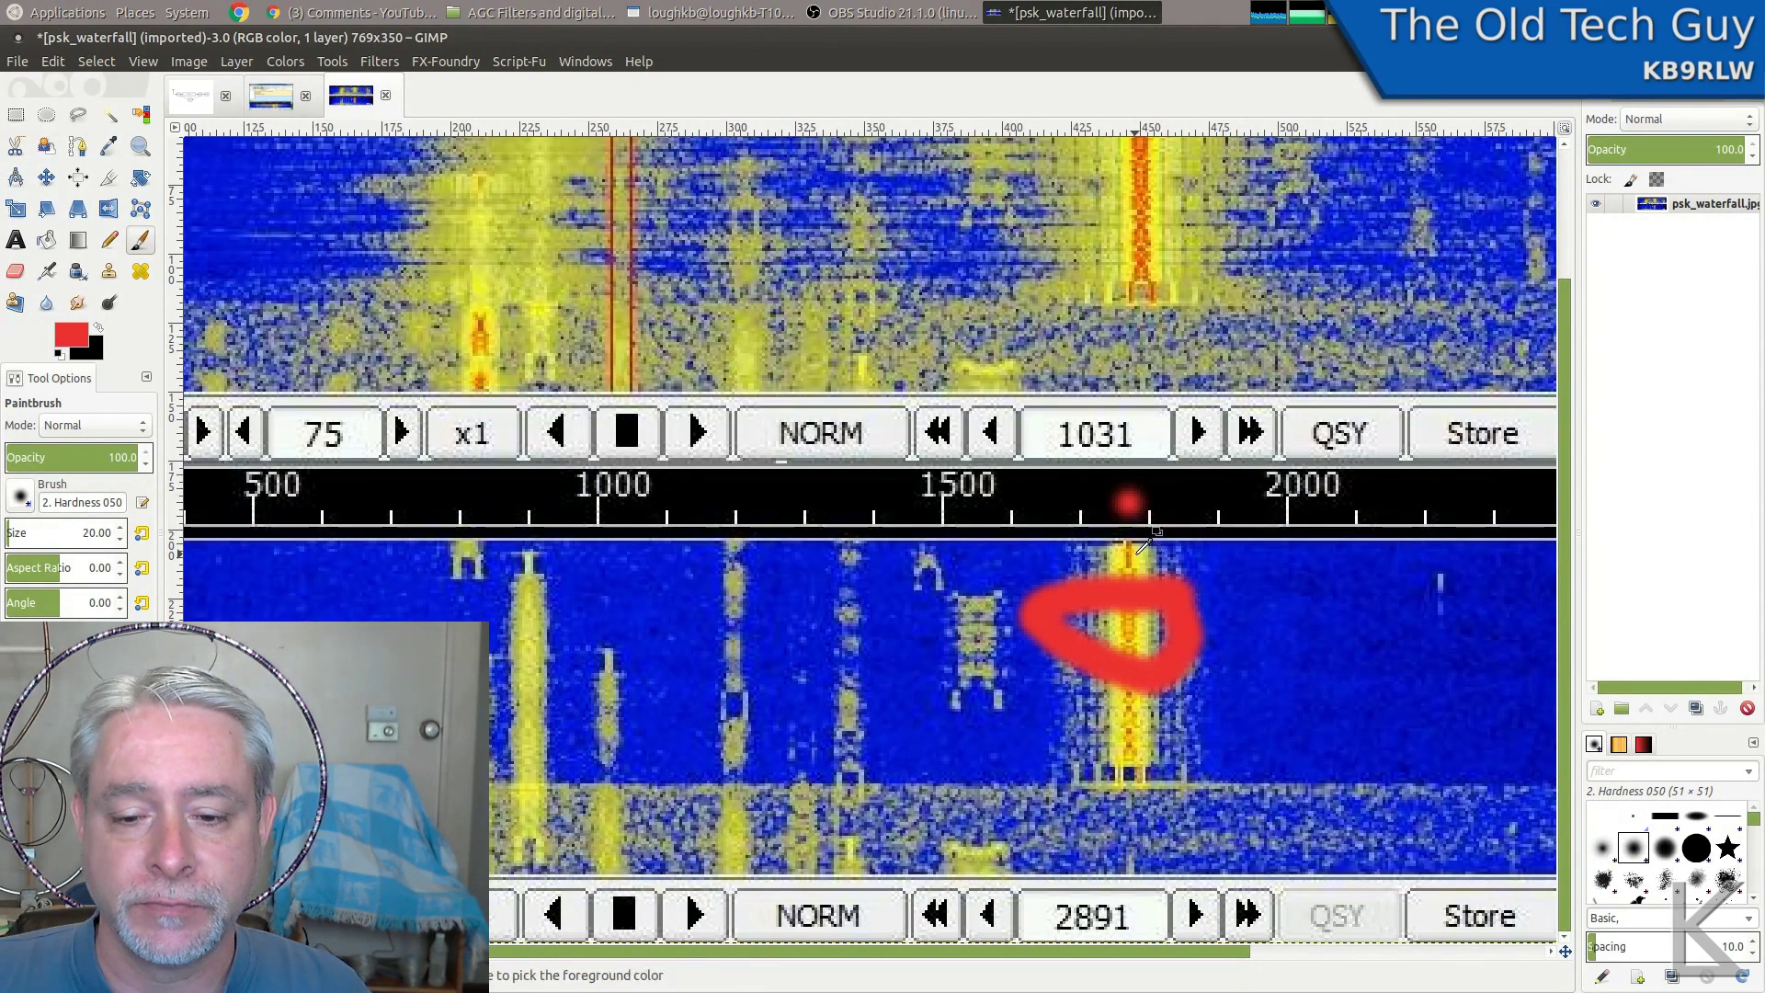
pyautogui.hotkey('ctrl', 'z')
pyautogui.hotkey('ctrl', 'z')
# Step: Paint a red stroke on the signal near 900, dot its position on the frequency scale, and undo both marks
pyautogui.moveTo(552, 568)
pyautogui.mouseDown()
pyautogui.moveTo(520, 607)
pyautogui.moveTo(566, 555)
pyautogui.mouseUp()
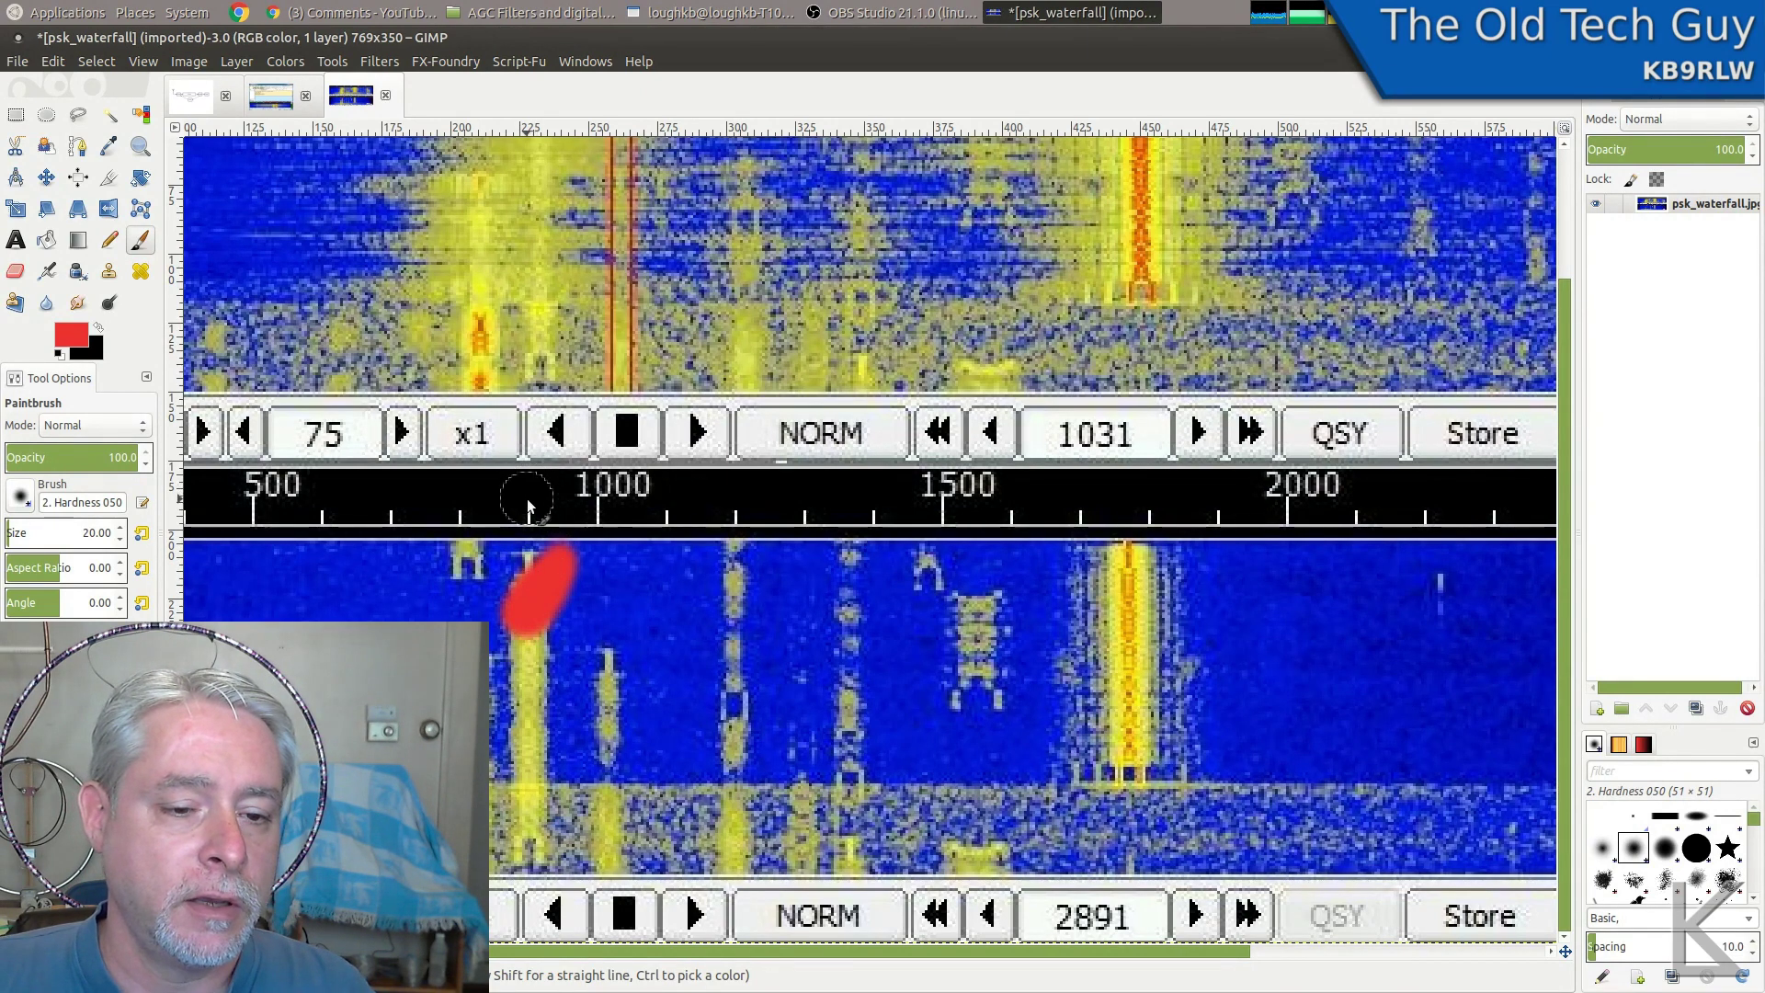
pyautogui.click(532, 496)
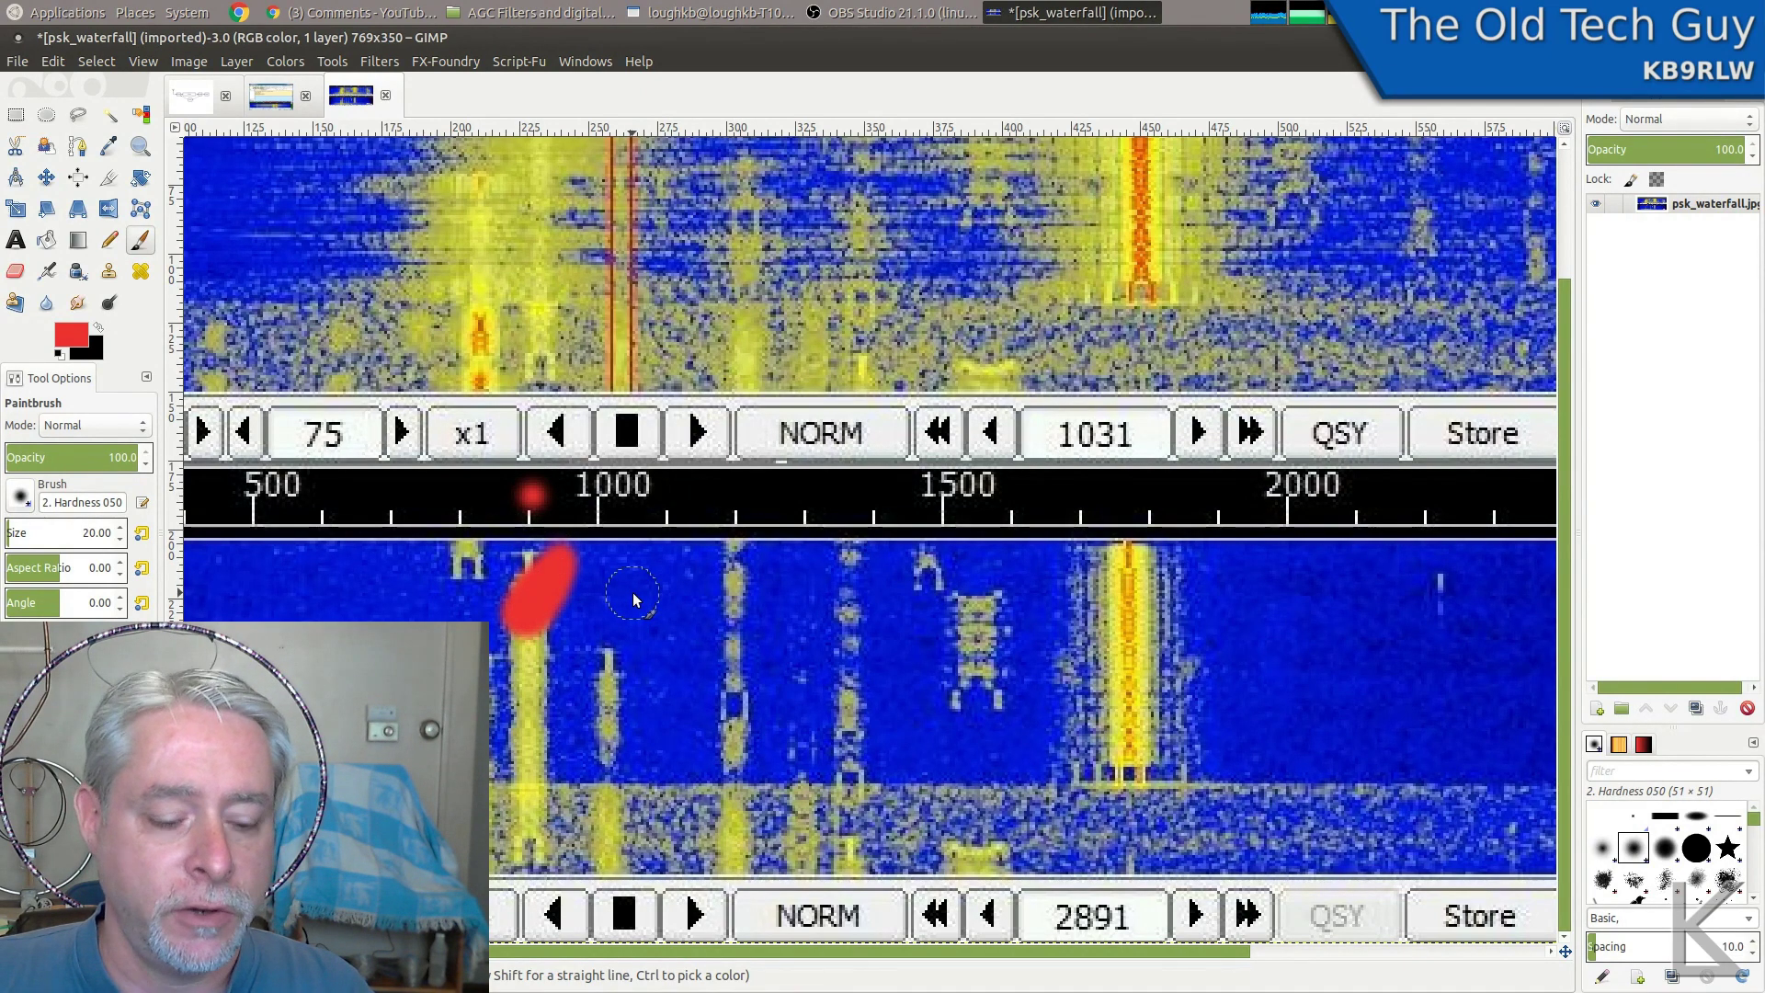
pyautogui.hotkey('ctrl', 'z')
pyautogui.hotkey('ctrl', 'z')
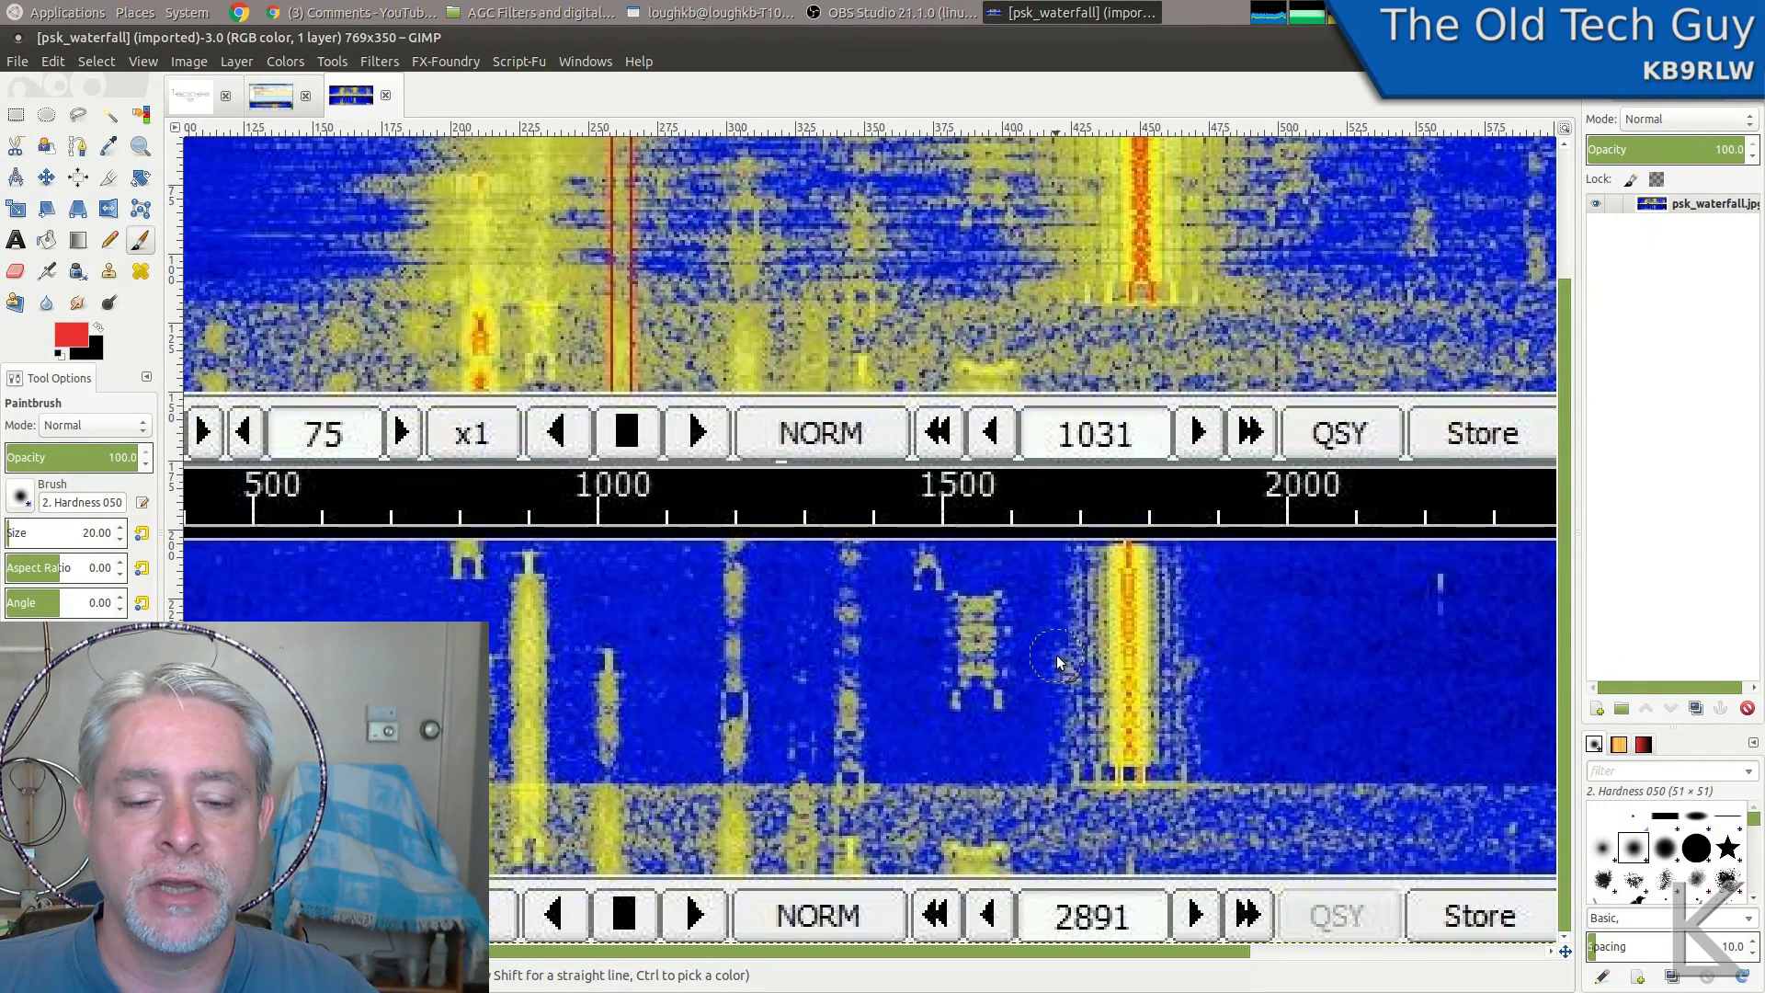
# Step: Circle the strong signal near 1750 and the weak signal near 1350 in red for comparison, undoing each circle
pyautogui.moveTo(1156, 558)
pyautogui.mouseDown()
pyautogui.moveTo(1127, 663)
pyautogui.moveTo(1156, 561)
pyautogui.mouseUp()
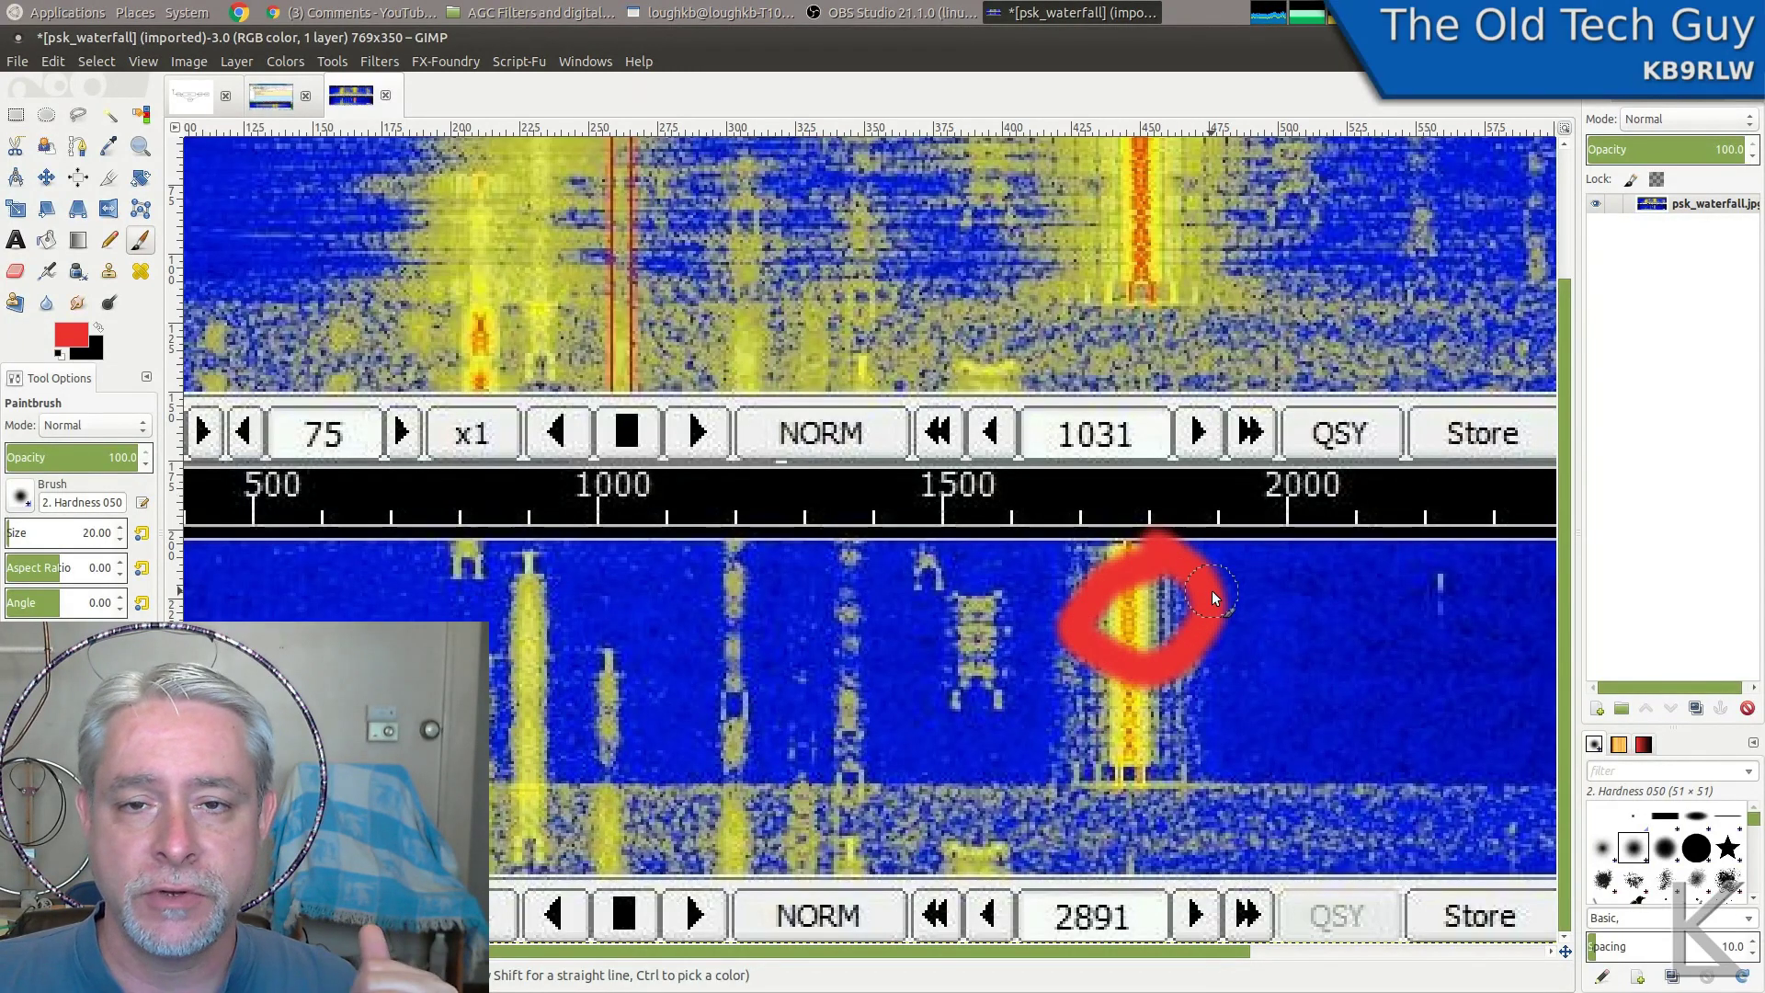
pyautogui.hotkey('ctrl', 'z')
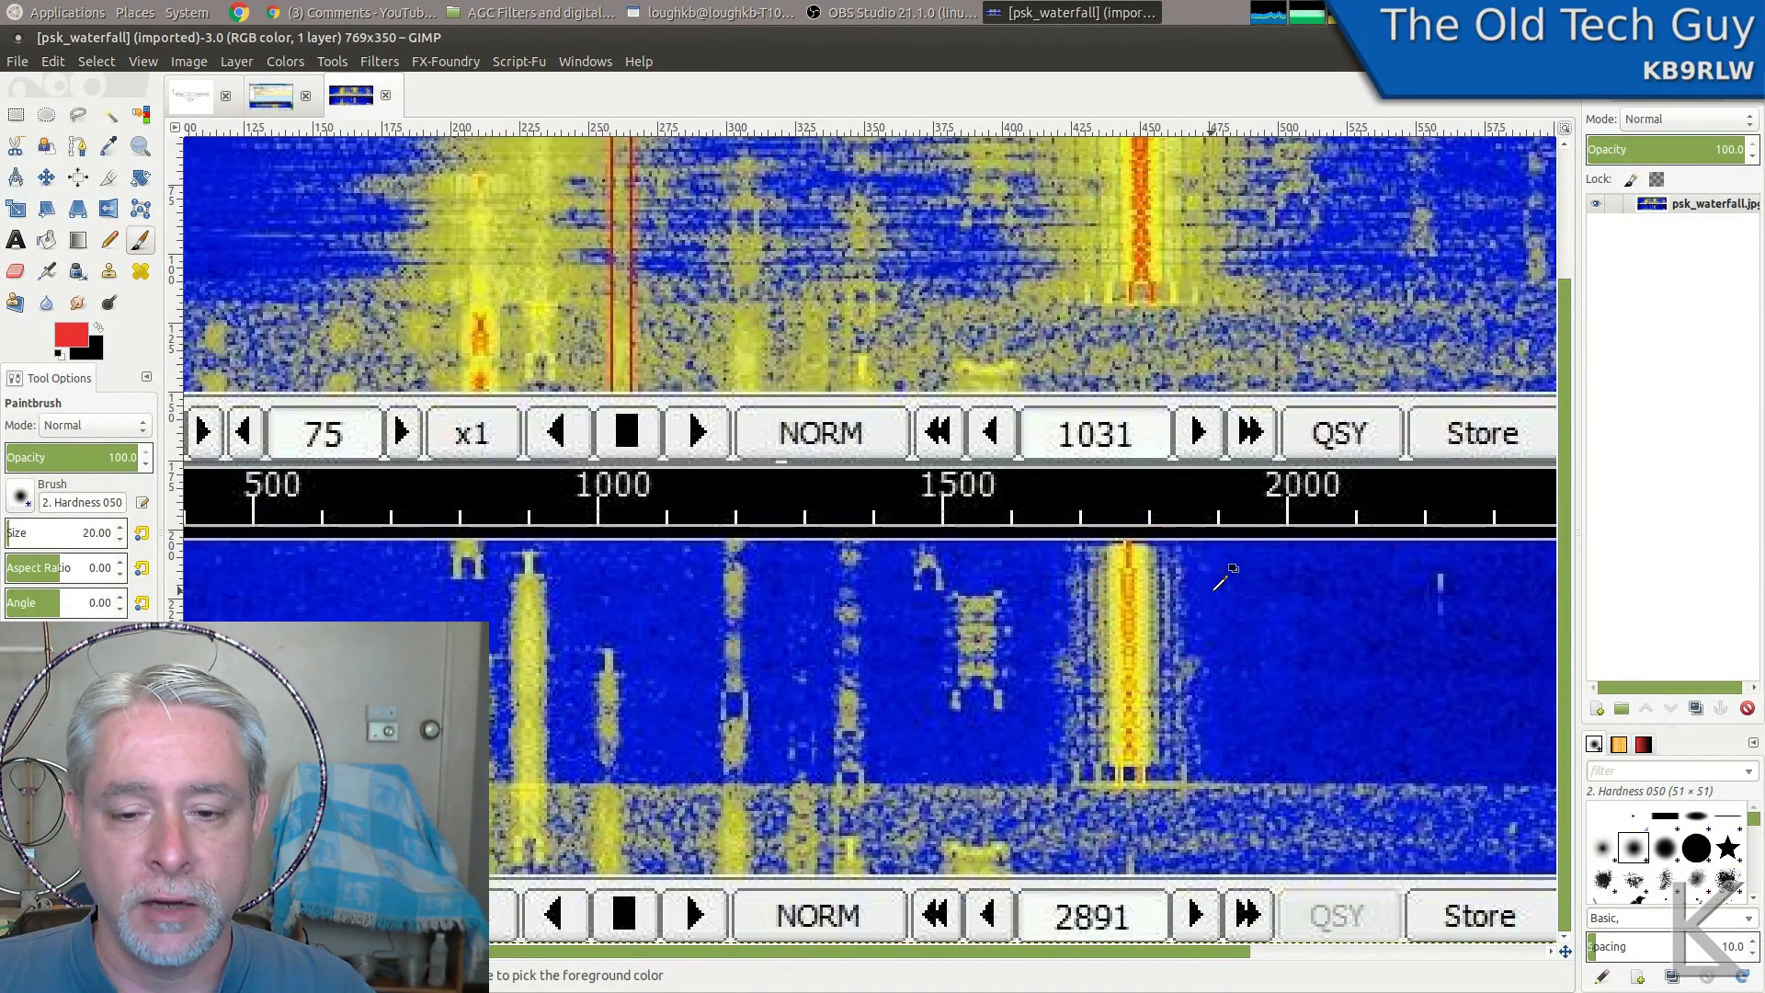
pyautogui.moveTo(899, 621)
pyautogui.mouseDown()
pyautogui.moveTo(818, 724)
pyautogui.moveTo(906, 618)
pyautogui.mouseUp()
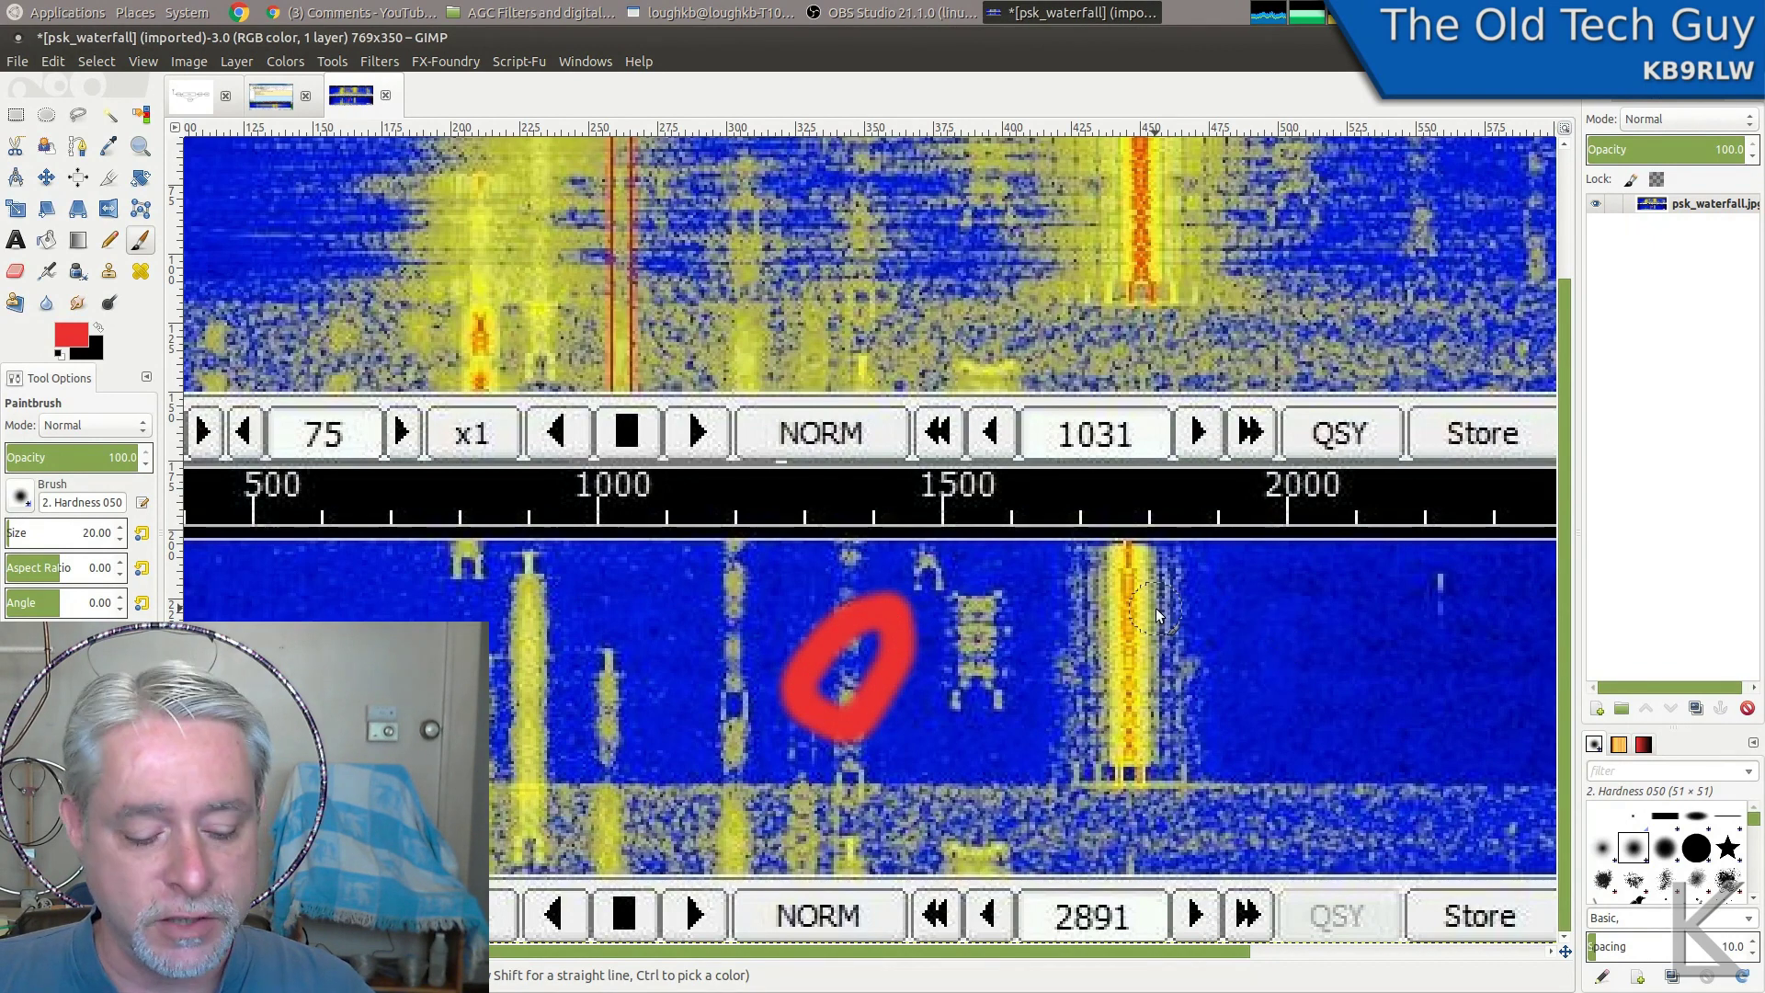
pyautogui.hotkey('ctrl', 'z')
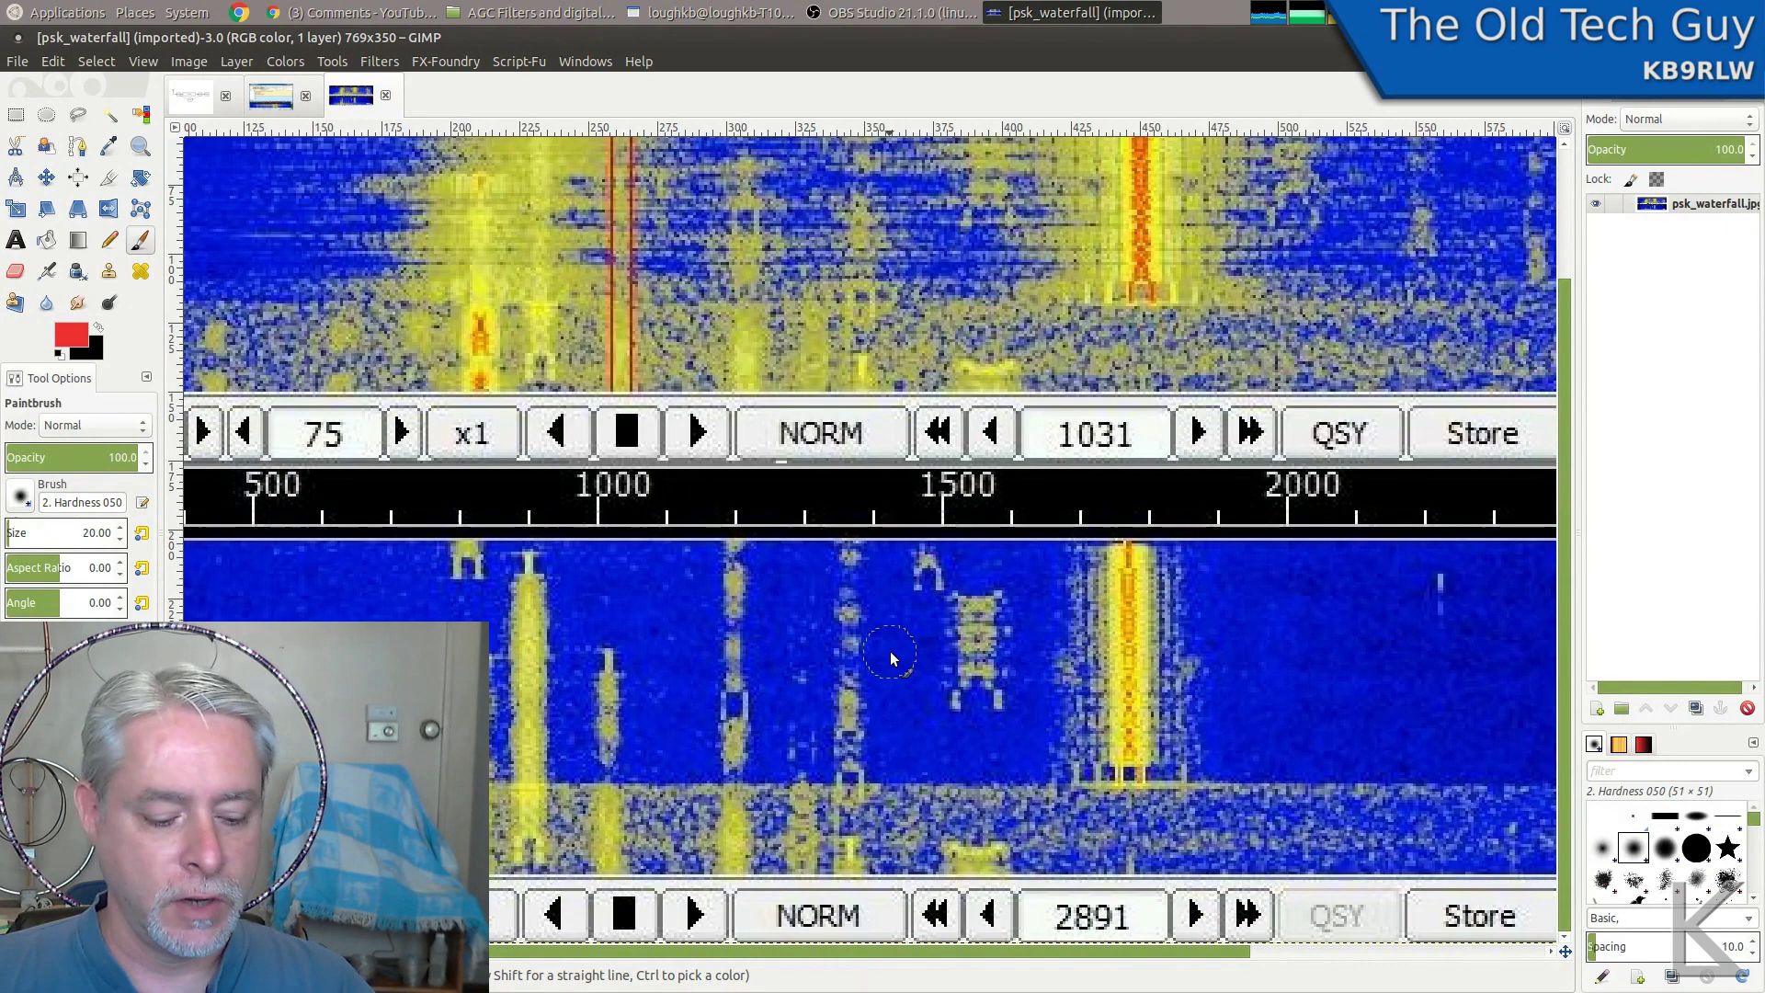
# Step: Return to the AGC block diagram image, draw a red loop around the middle of the IF chain block, and undo it
pyautogui.hotkey('alt', '1')
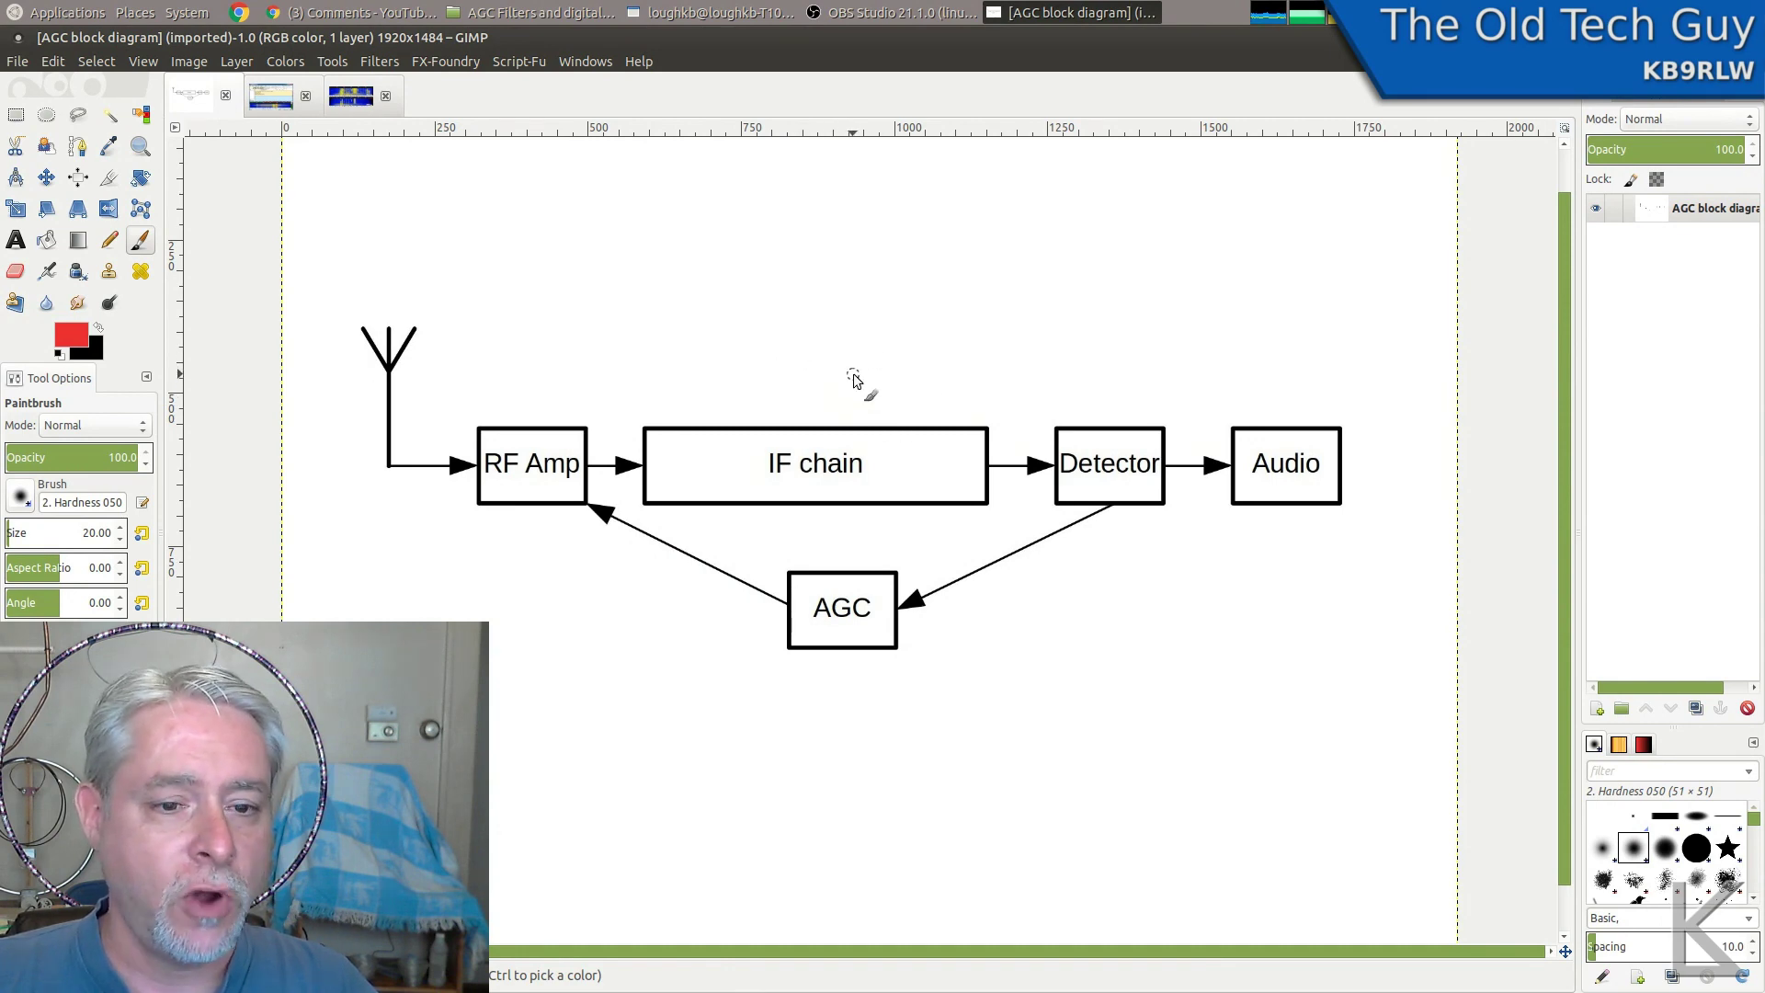
pyautogui.moveTo(850, 375)
pyautogui.mouseDown()
pyautogui.moveTo(848, 583)
pyautogui.moveTo(805, 333)
pyautogui.mouseUp()
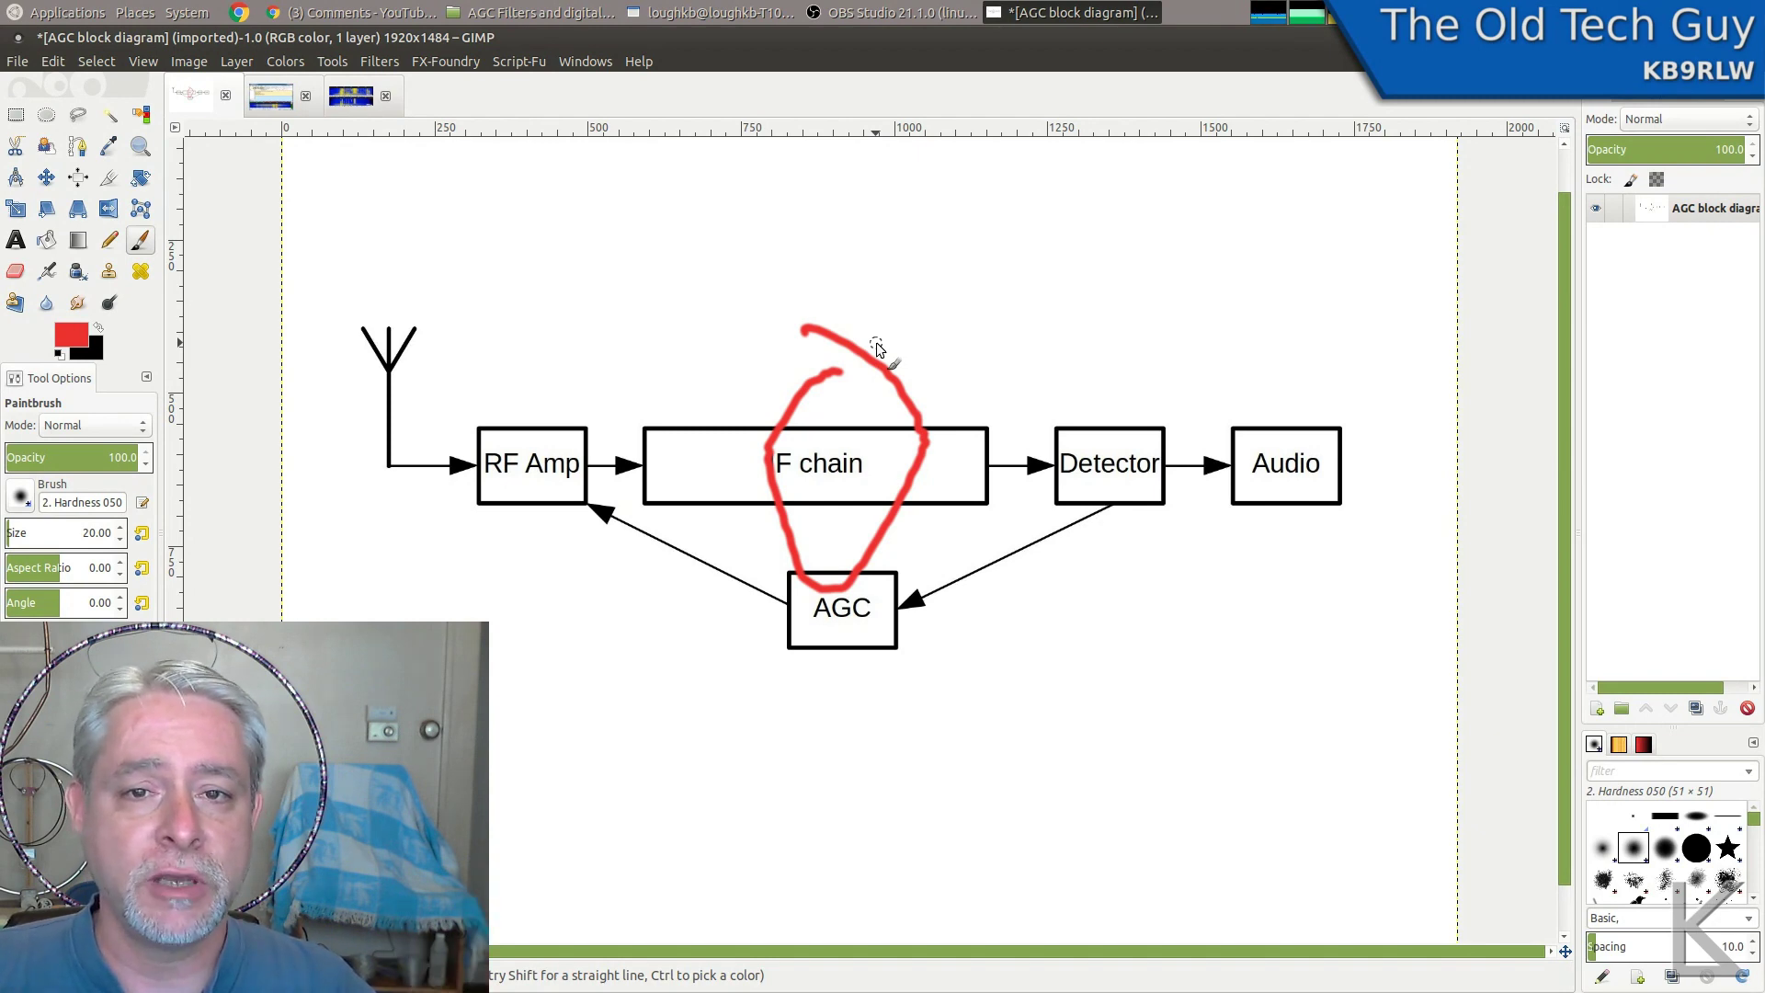
pyautogui.hotkey('ctrl', 'z')
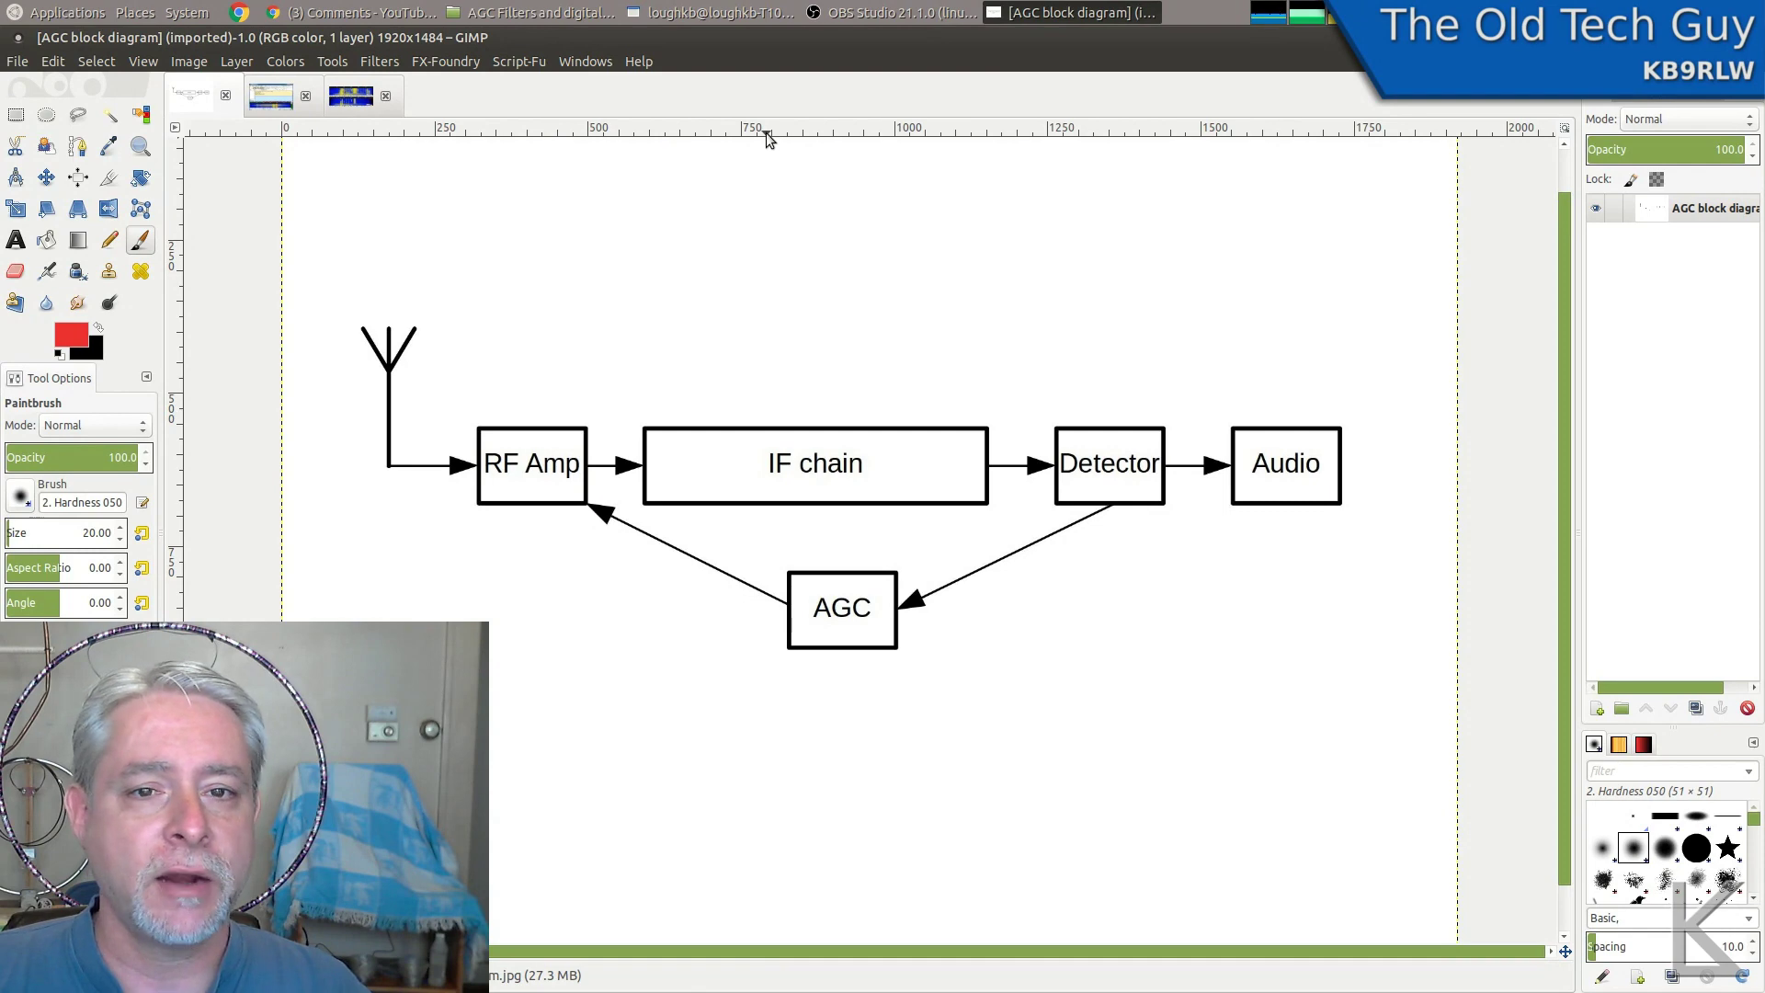
# Step: Switch to the GVncViewer window showing fldigi, reposition and enlarge it, and turn on Scaled display
pyautogui.click(726, 13)
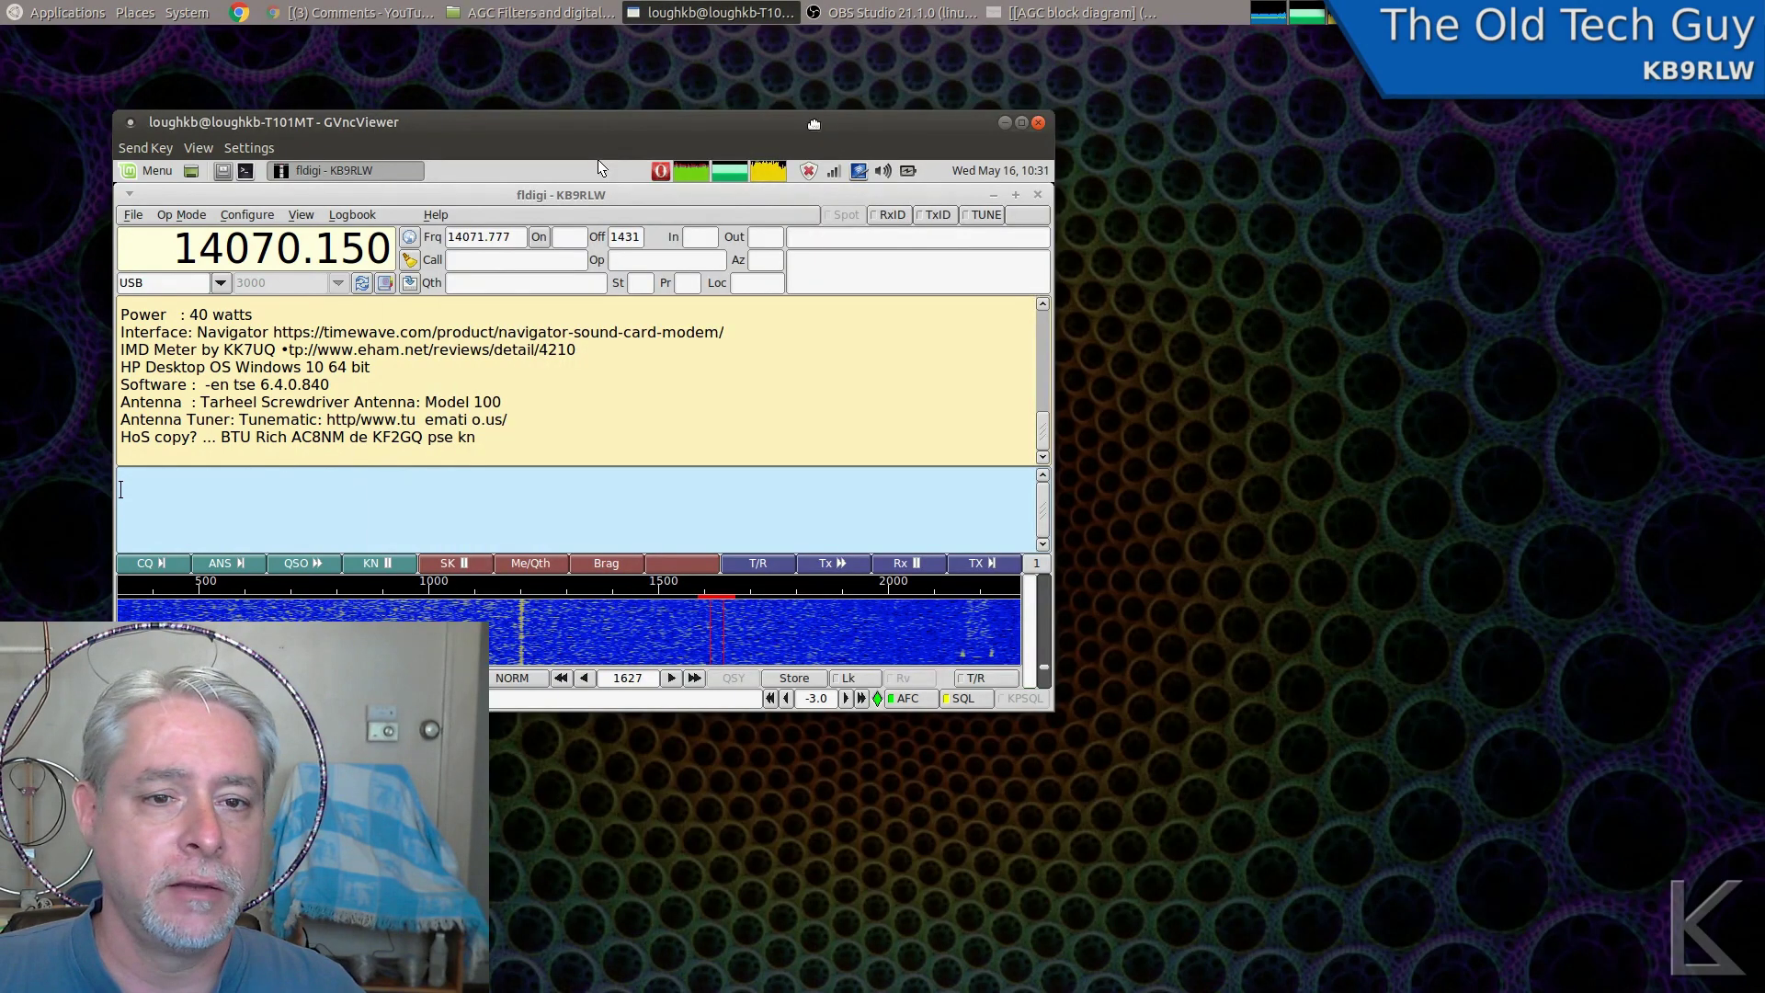
pyautogui.moveTo(864, 122); pyautogui.dragTo(1213, 87)
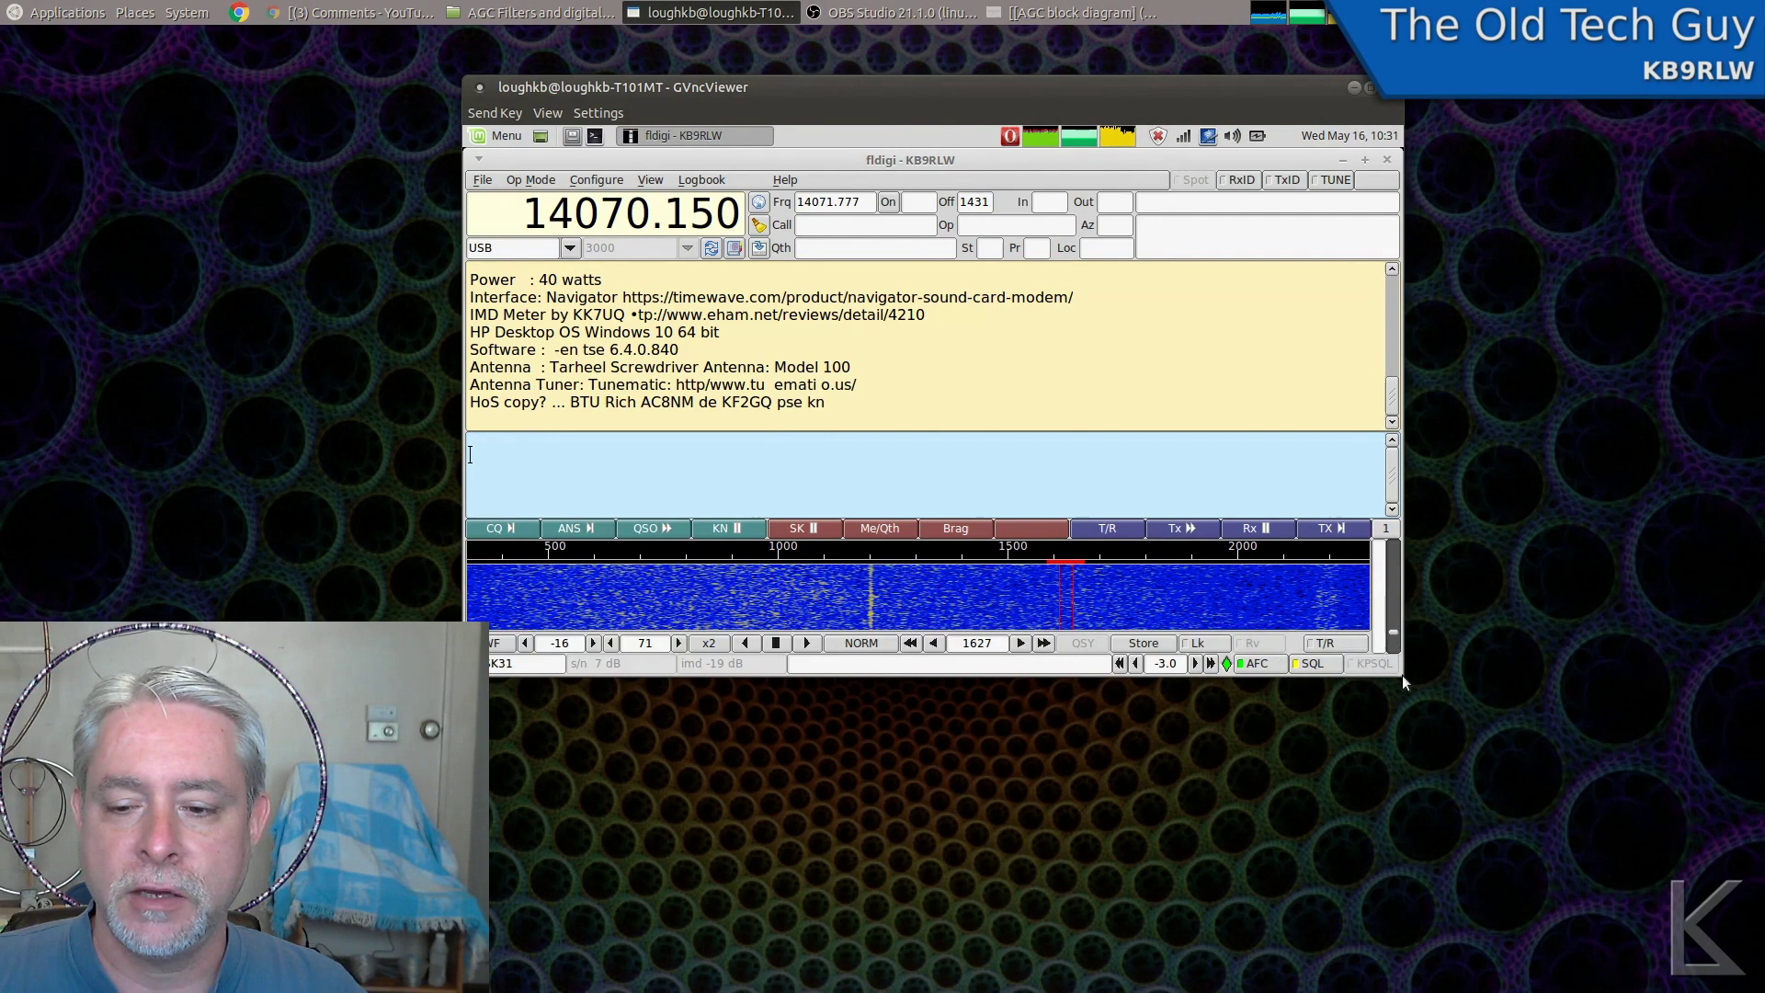
pyautogui.moveTo(1403, 674); pyautogui.dragTo(1709, 945)
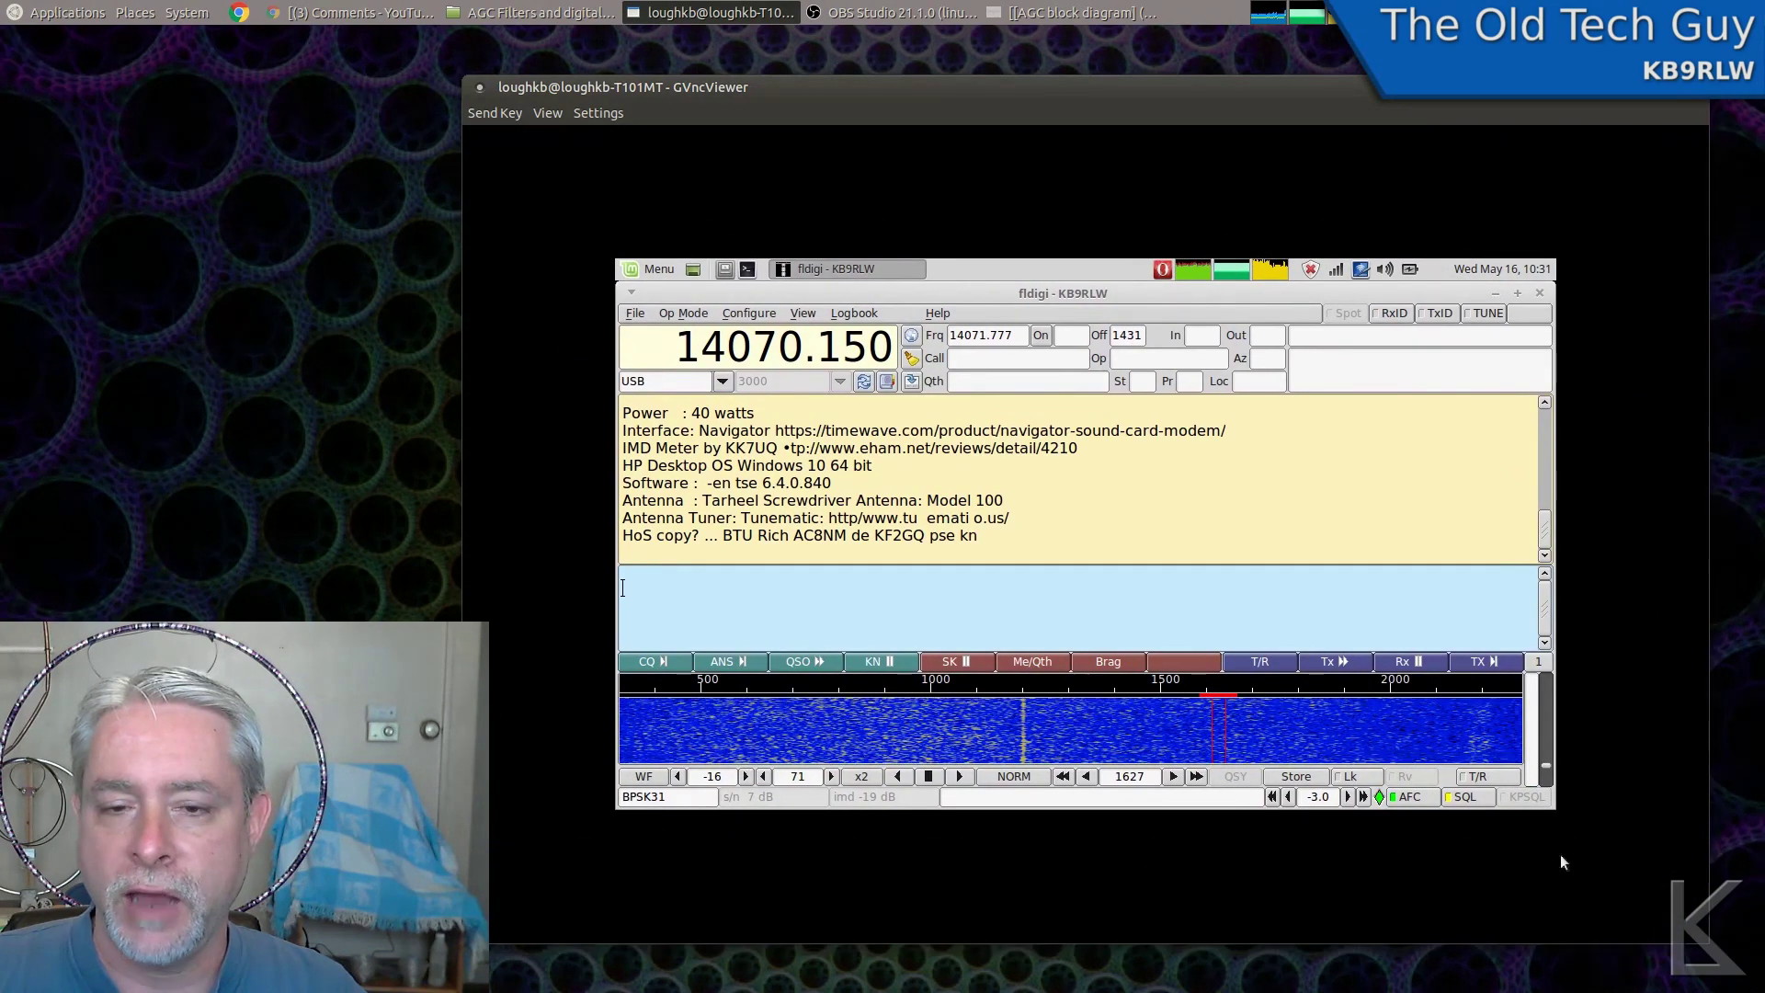
pyautogui.click(548, 113)
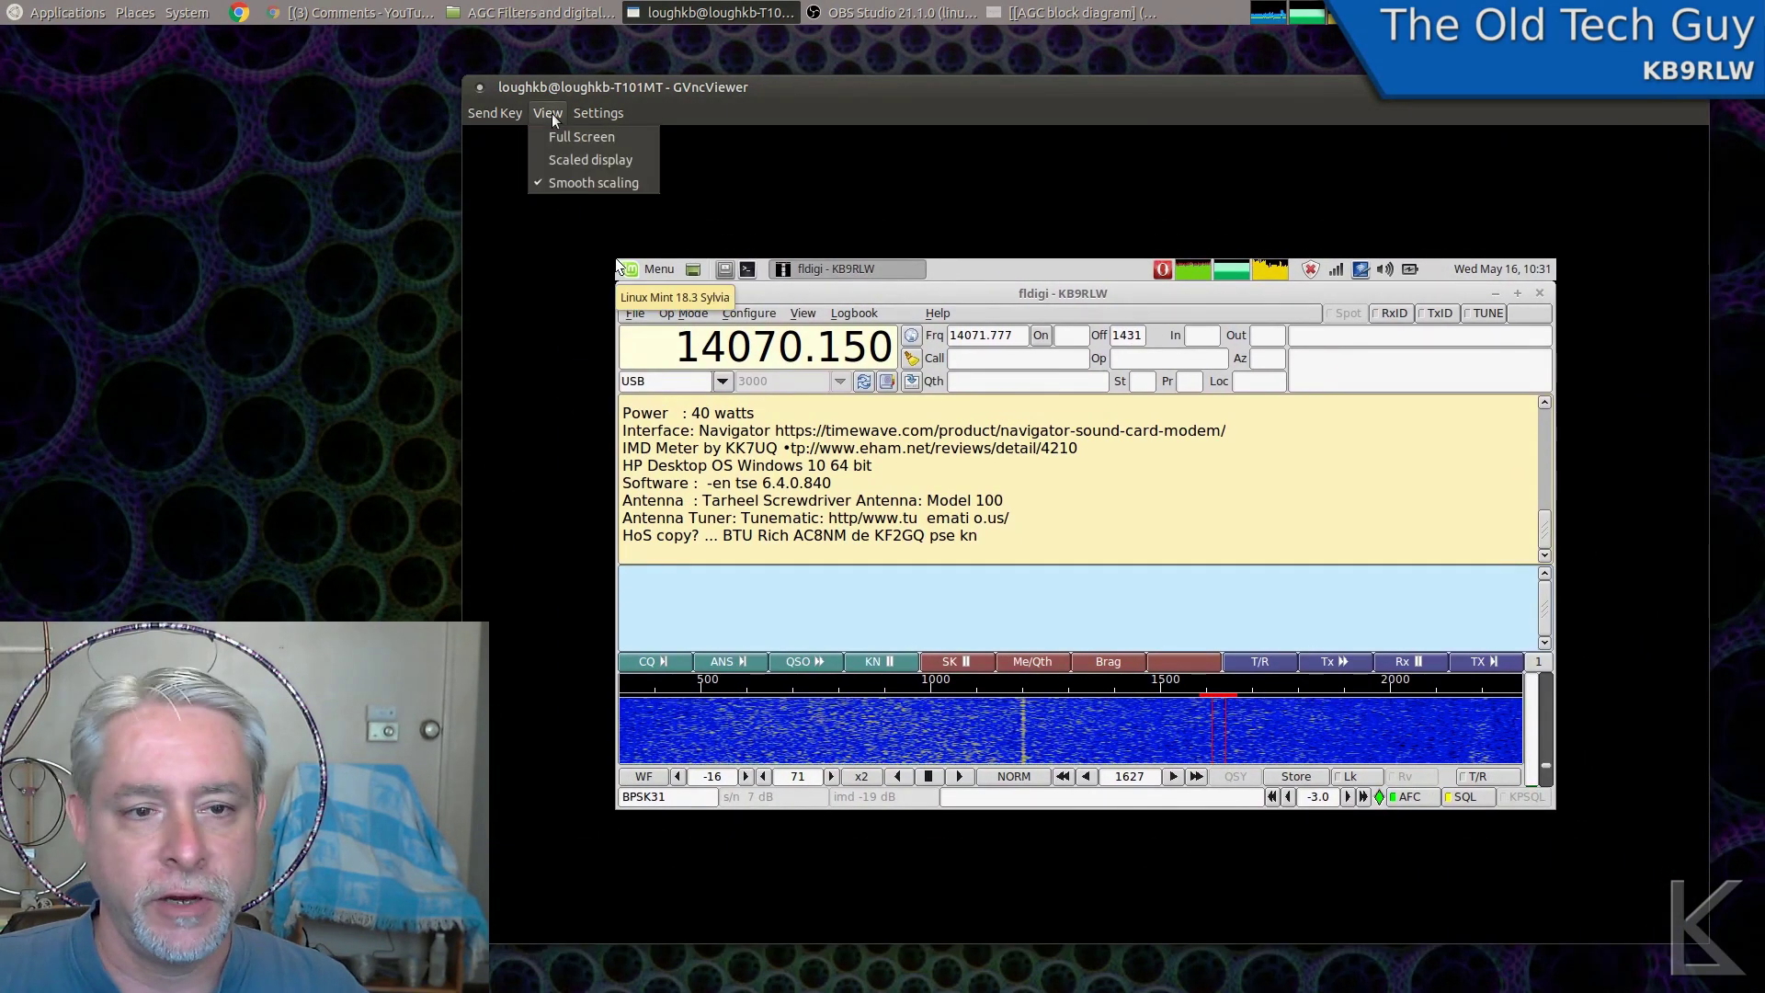
pyautogui.click(560, 158)
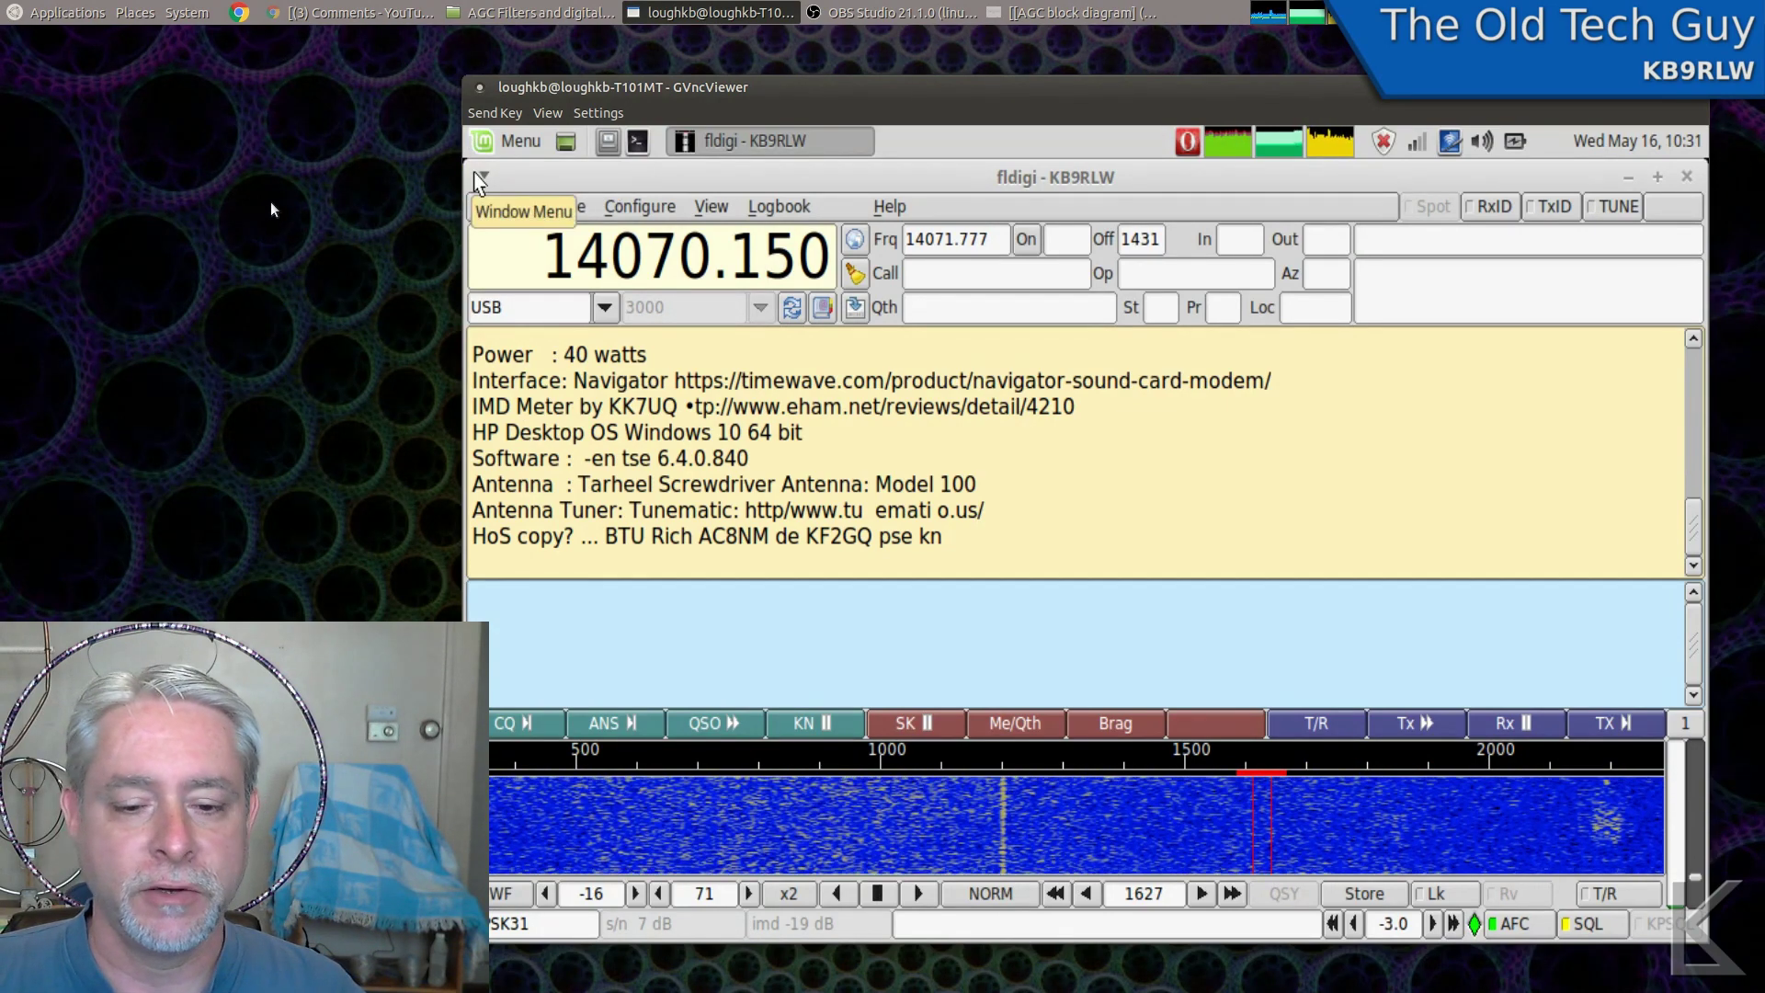
pyautogui.moveTo(1004, 81); pyautogui.dragTo(1050, 51)
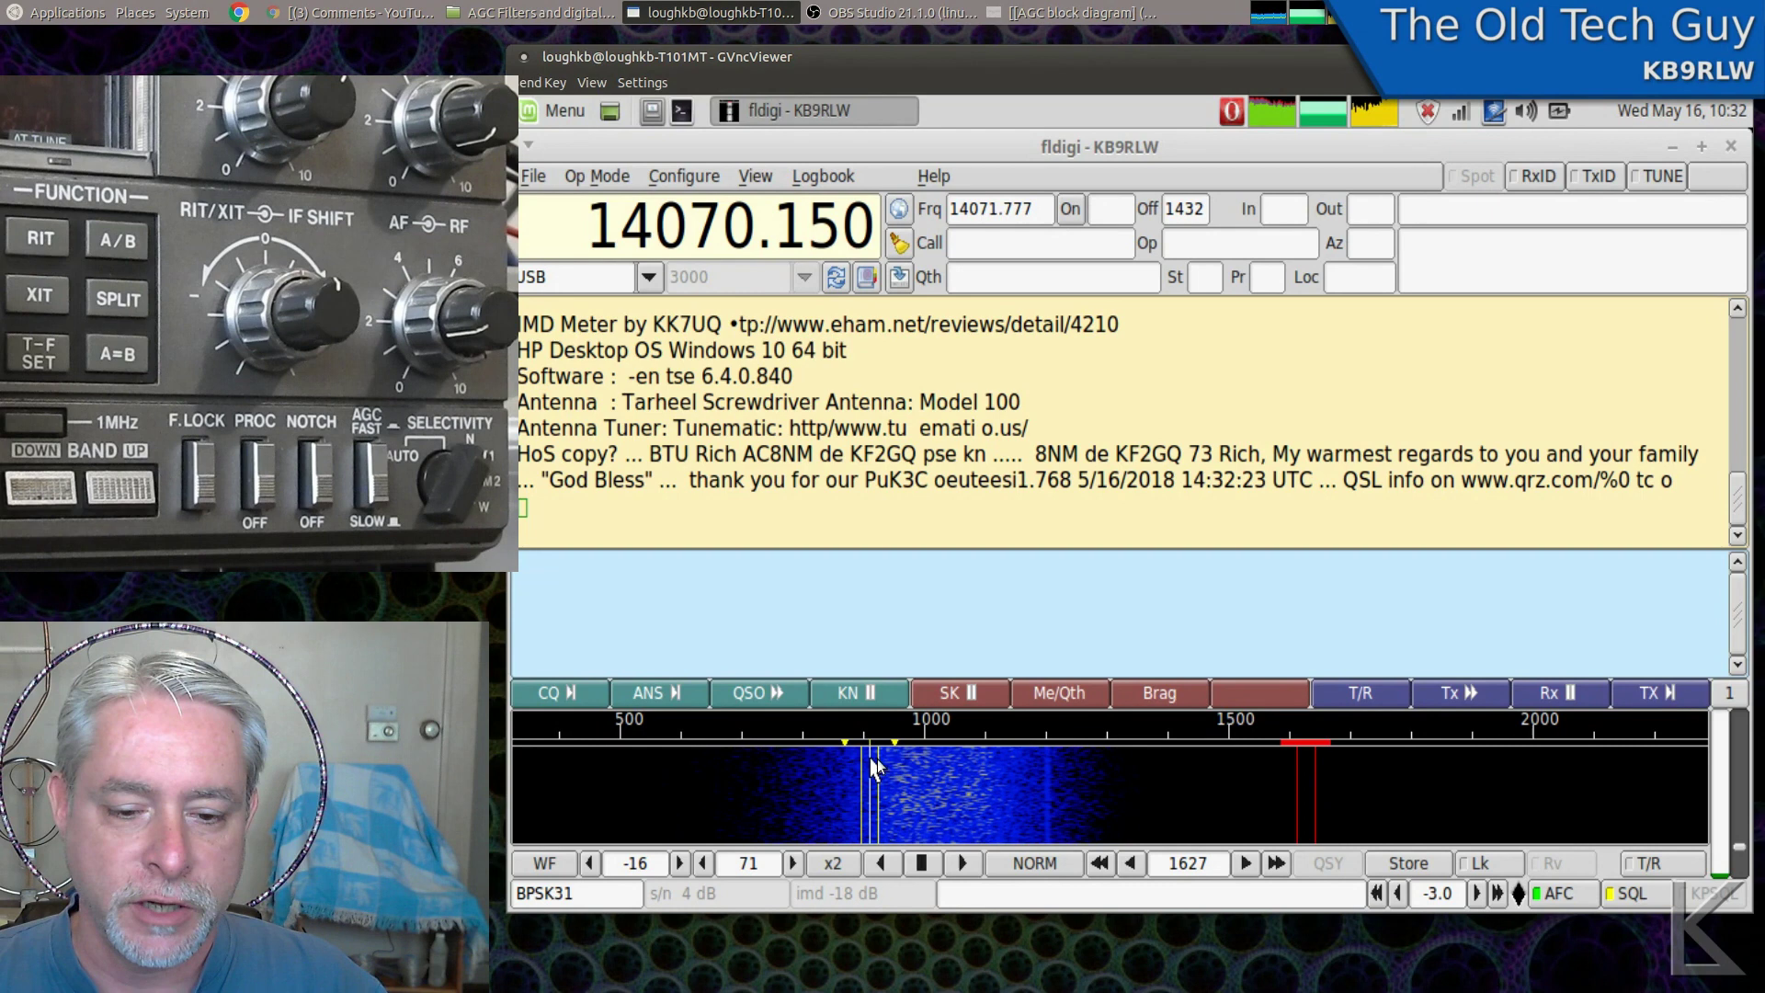
# Step: Examine the edges and centre of the filtered passband around 1000 on the live fldigi waterfall
pyautogui.click(1020, 786)
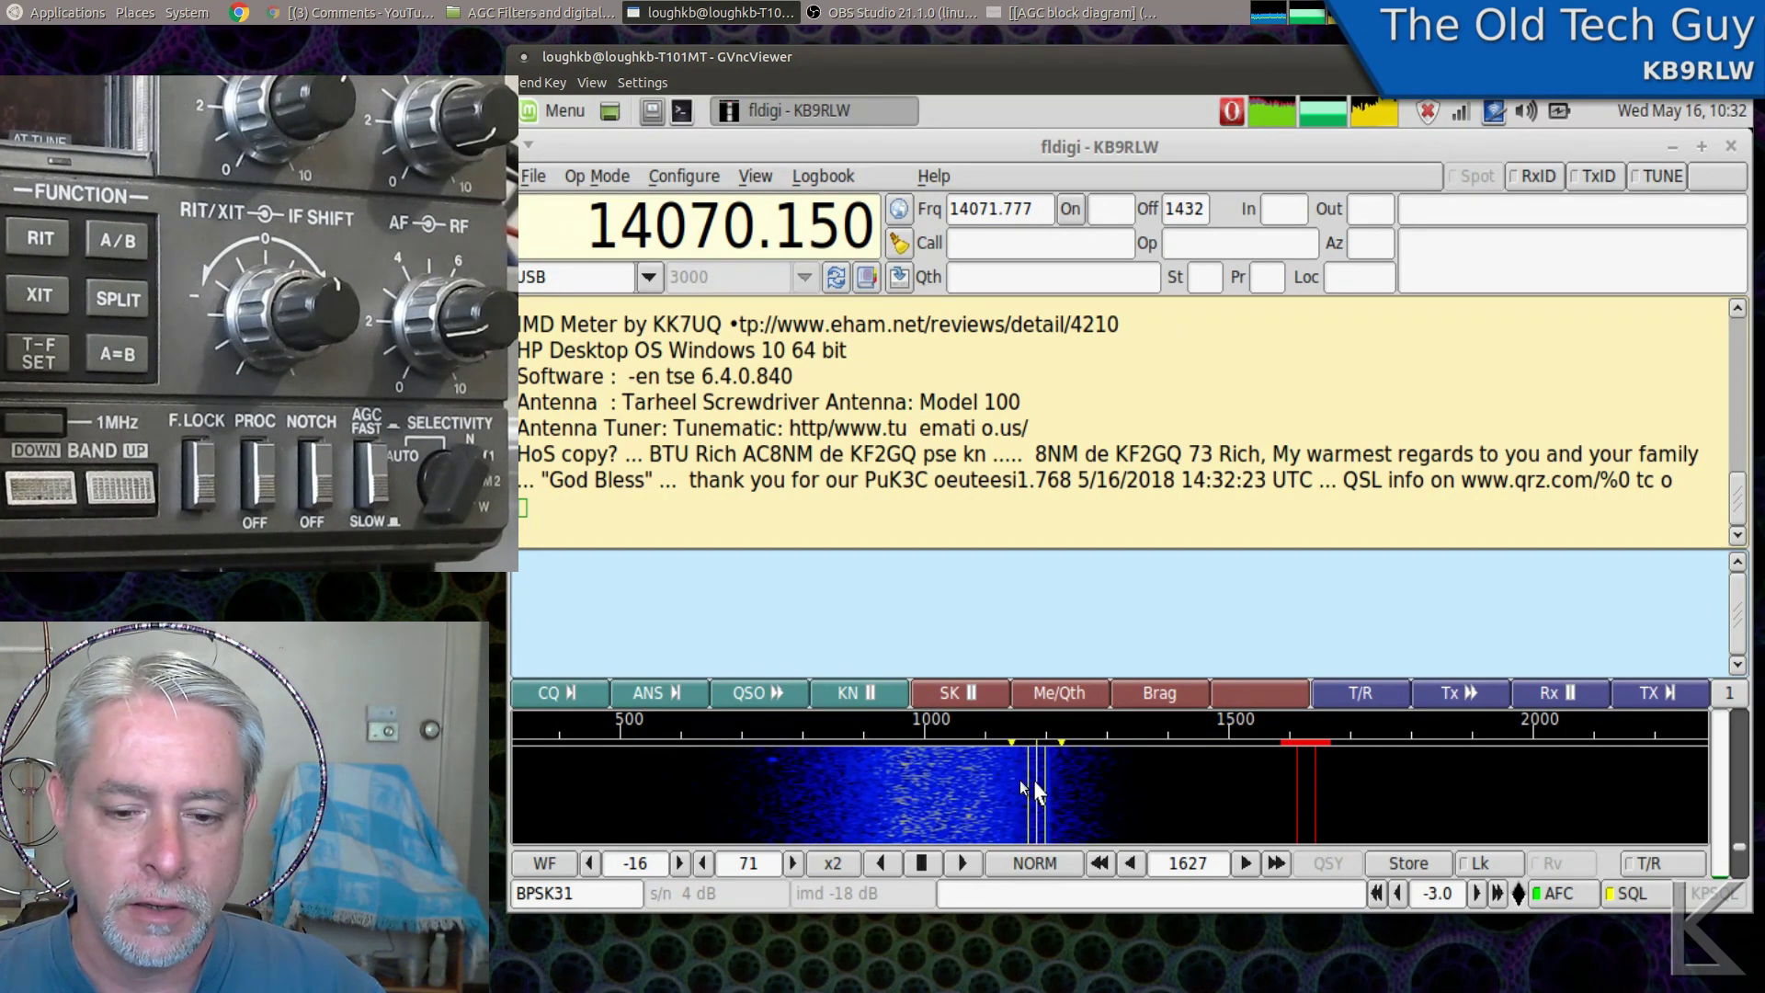
pyautogui.click(895, 774)
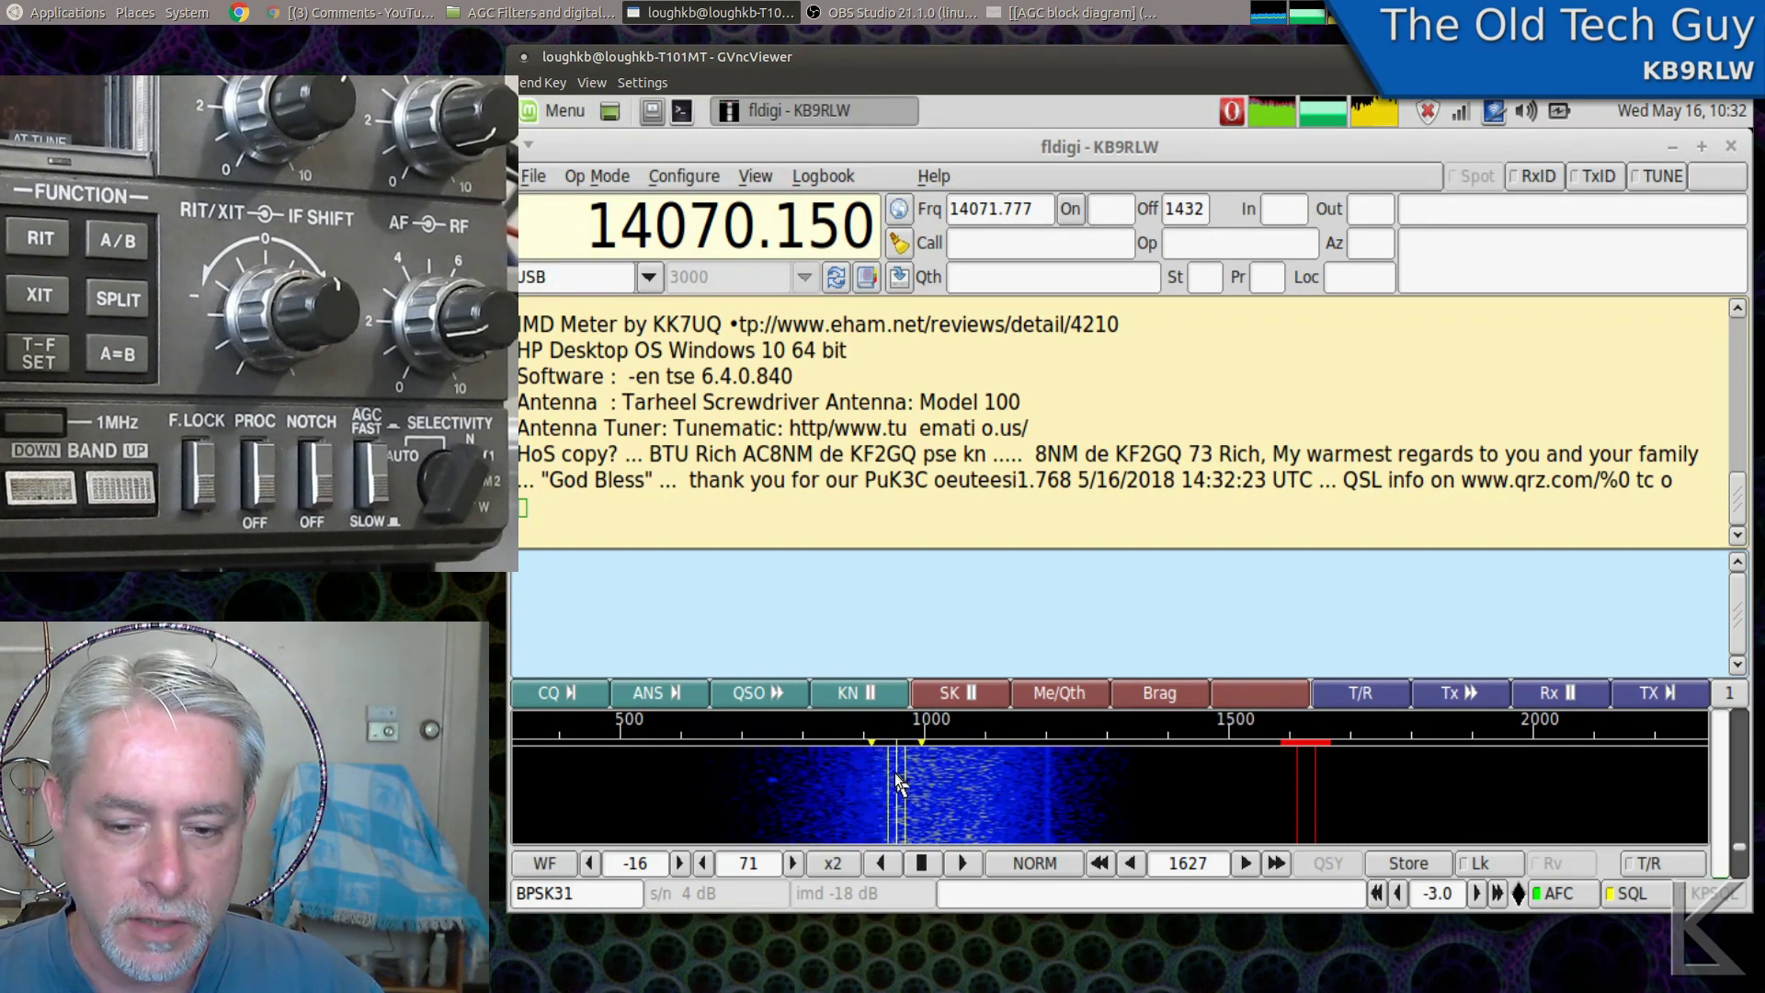
pyautogui.click(818, 774)
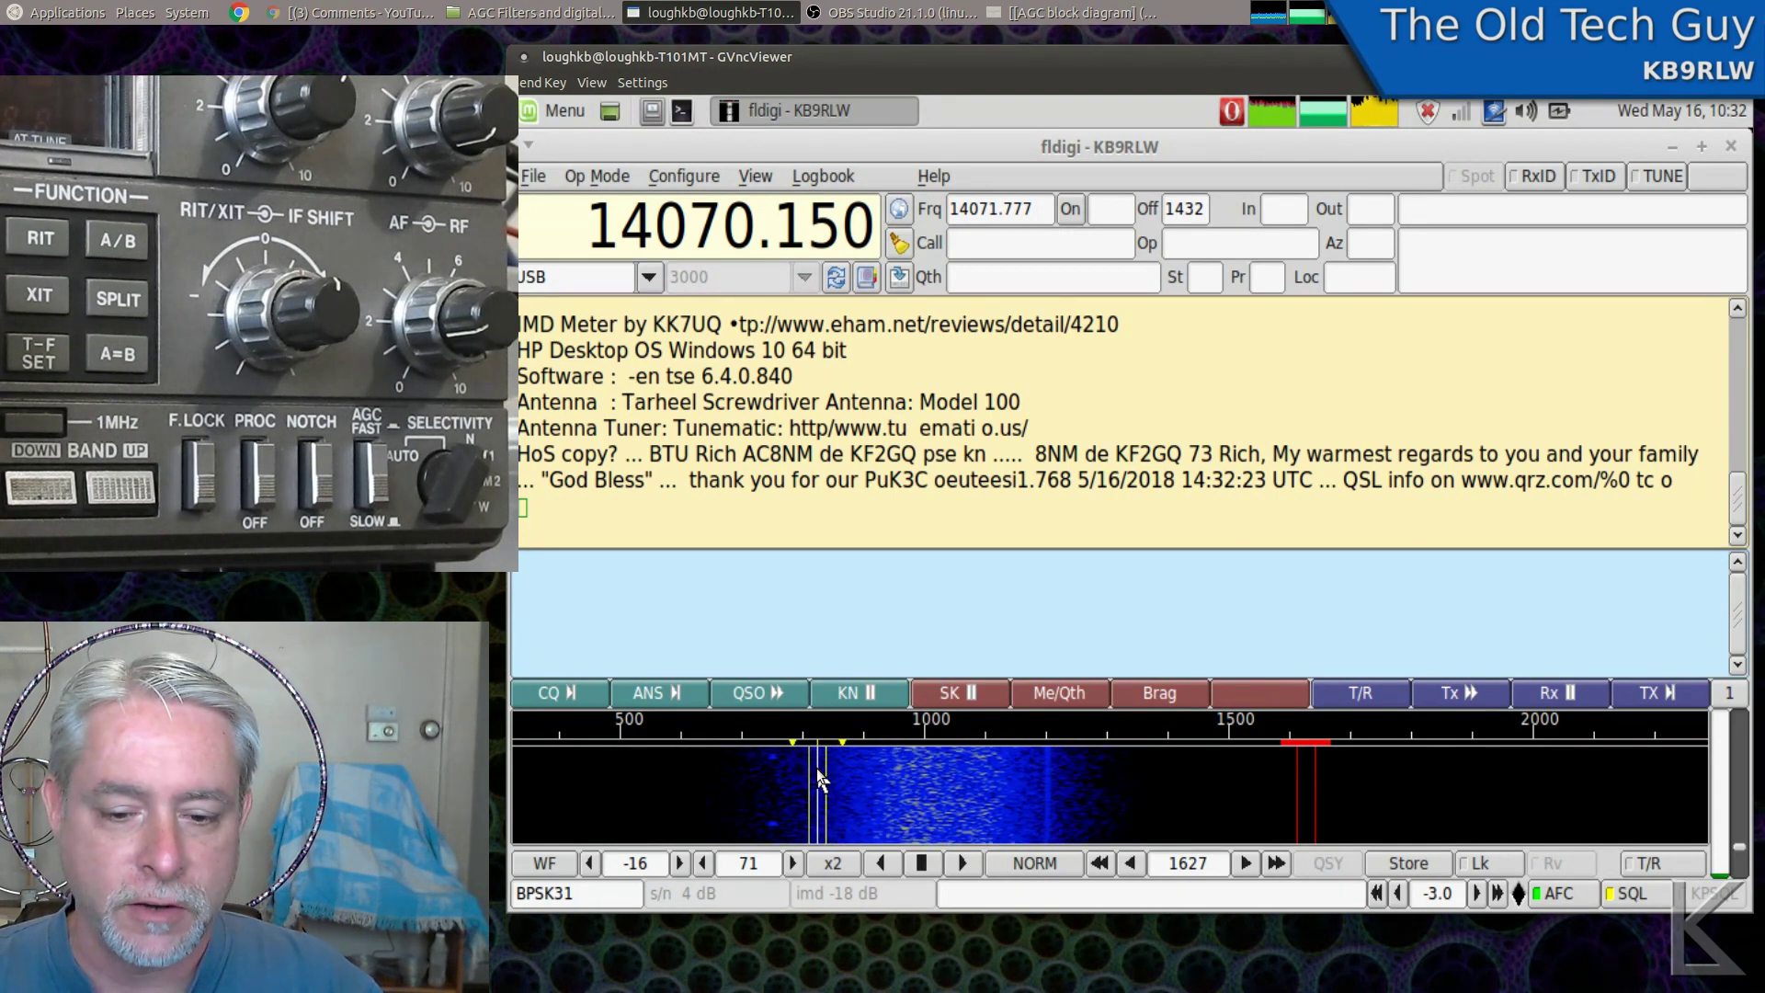
pyautogui.click(881, 777)
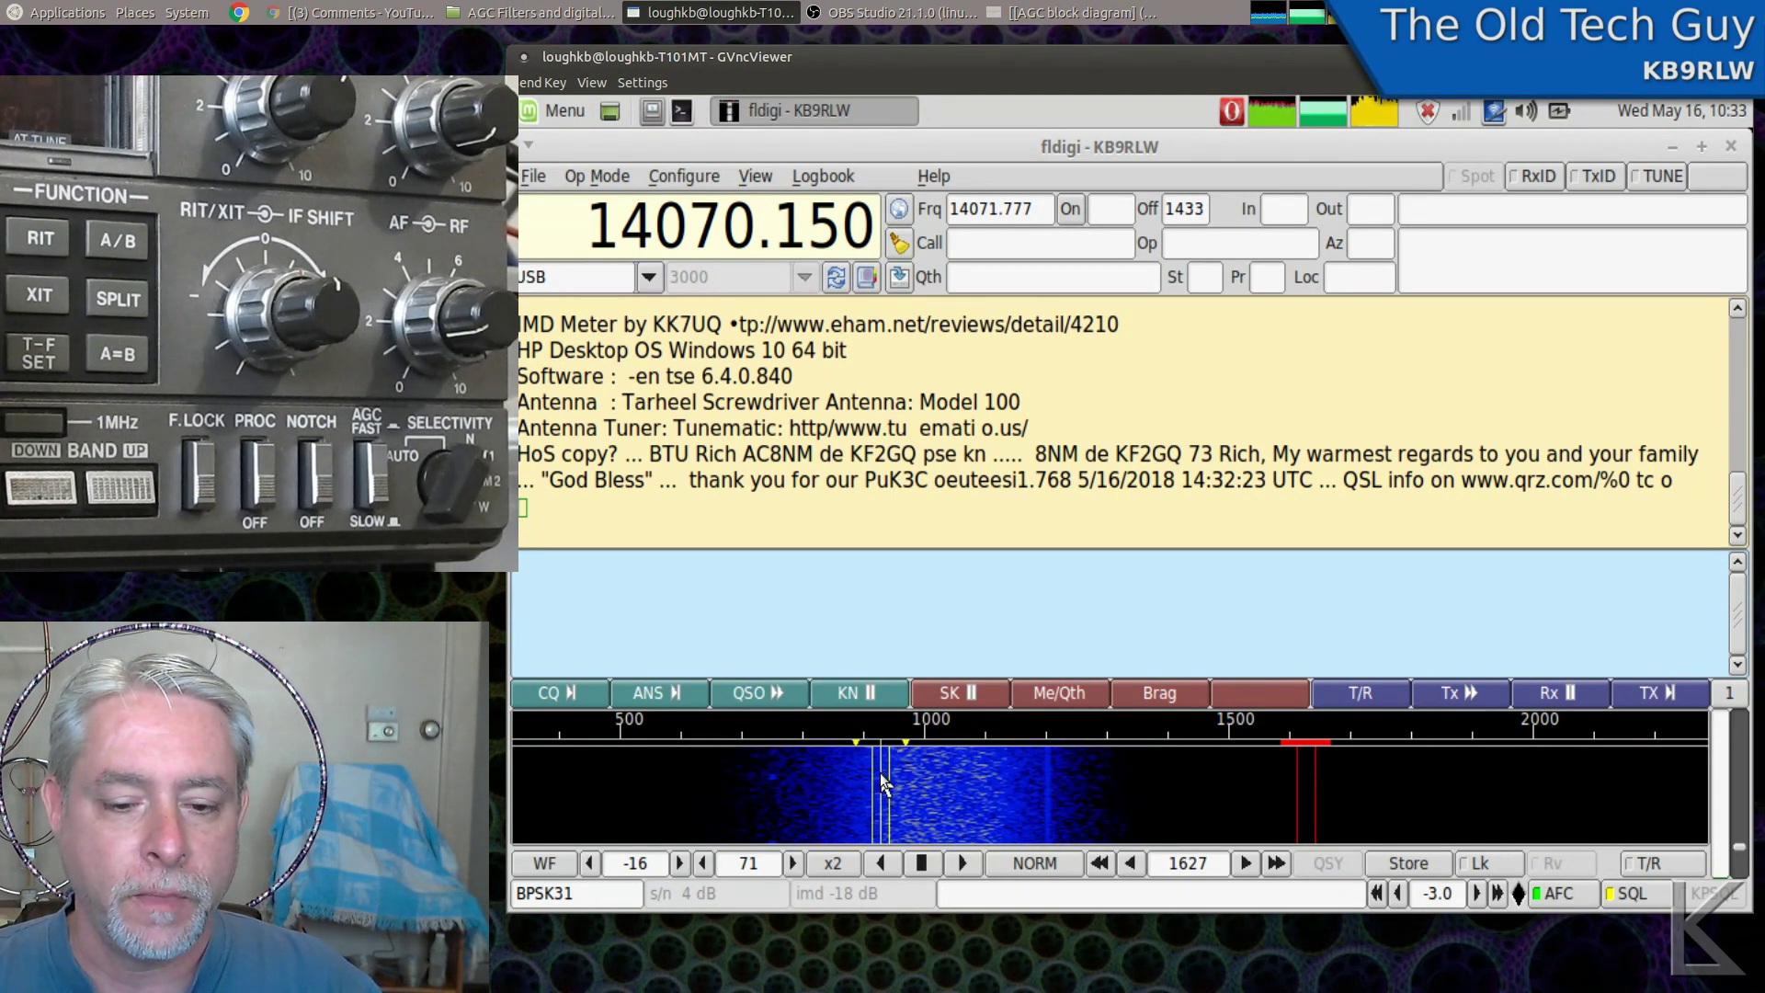
pyautogui.click(1030, 778)
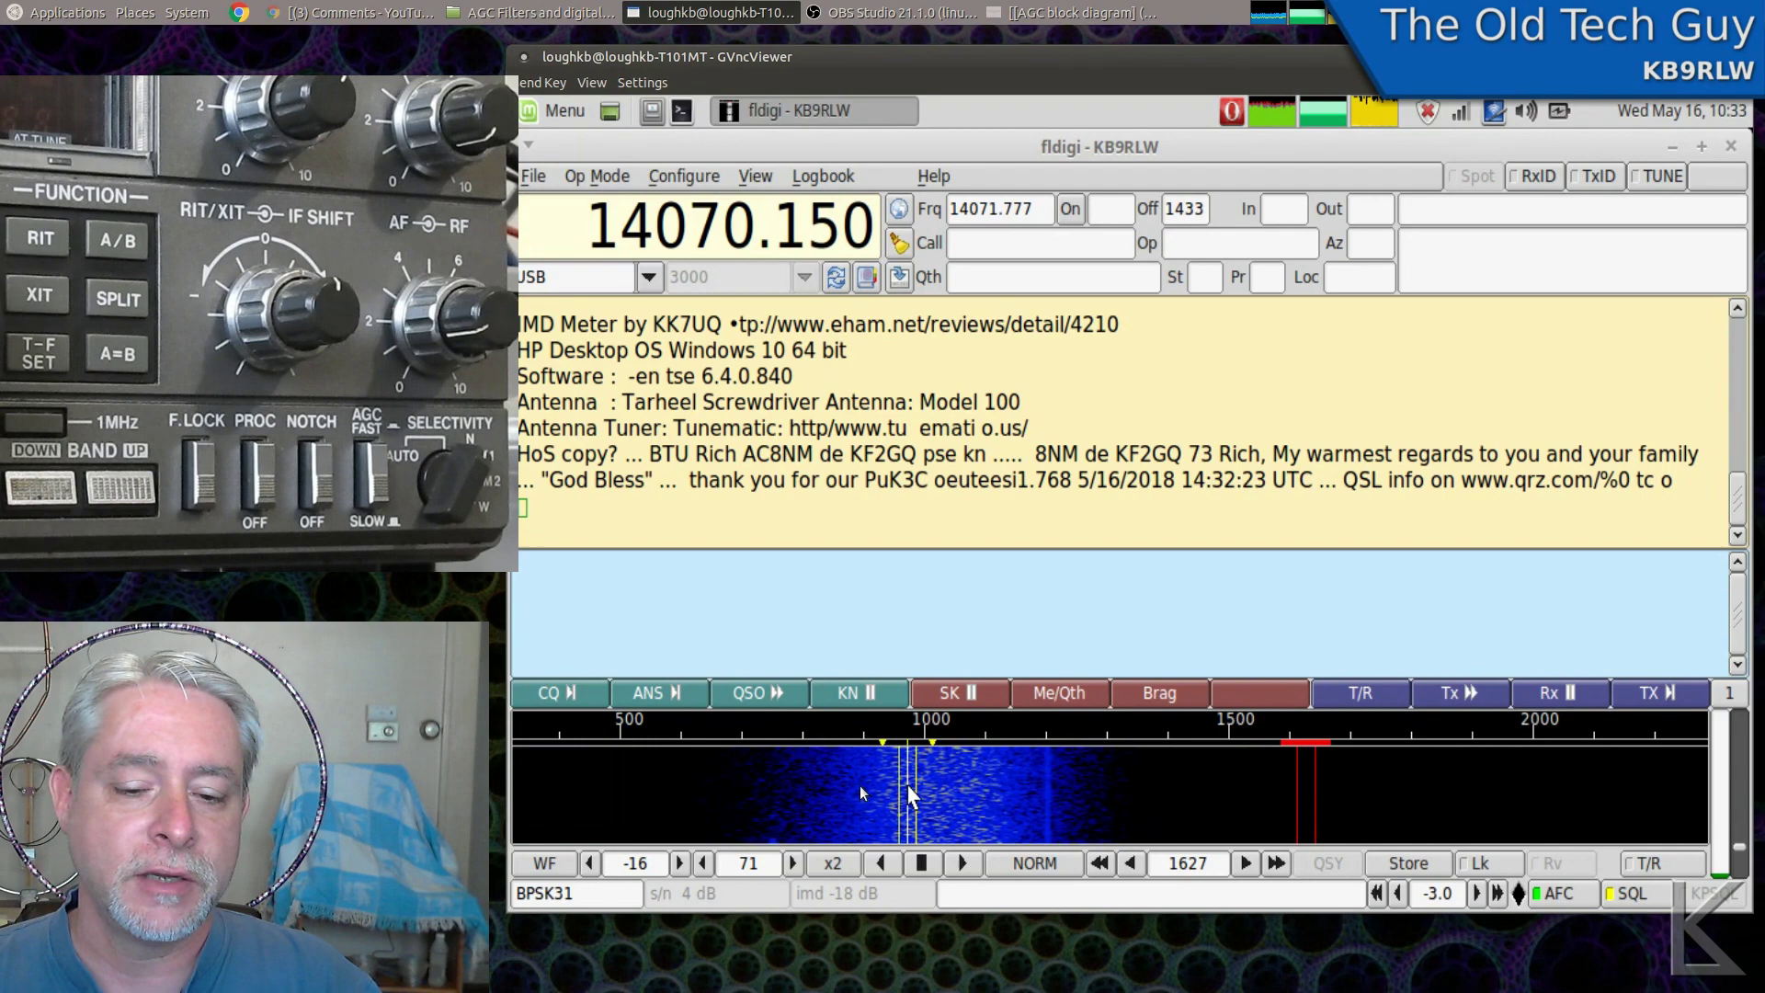
pyautogui.click(990, 789)
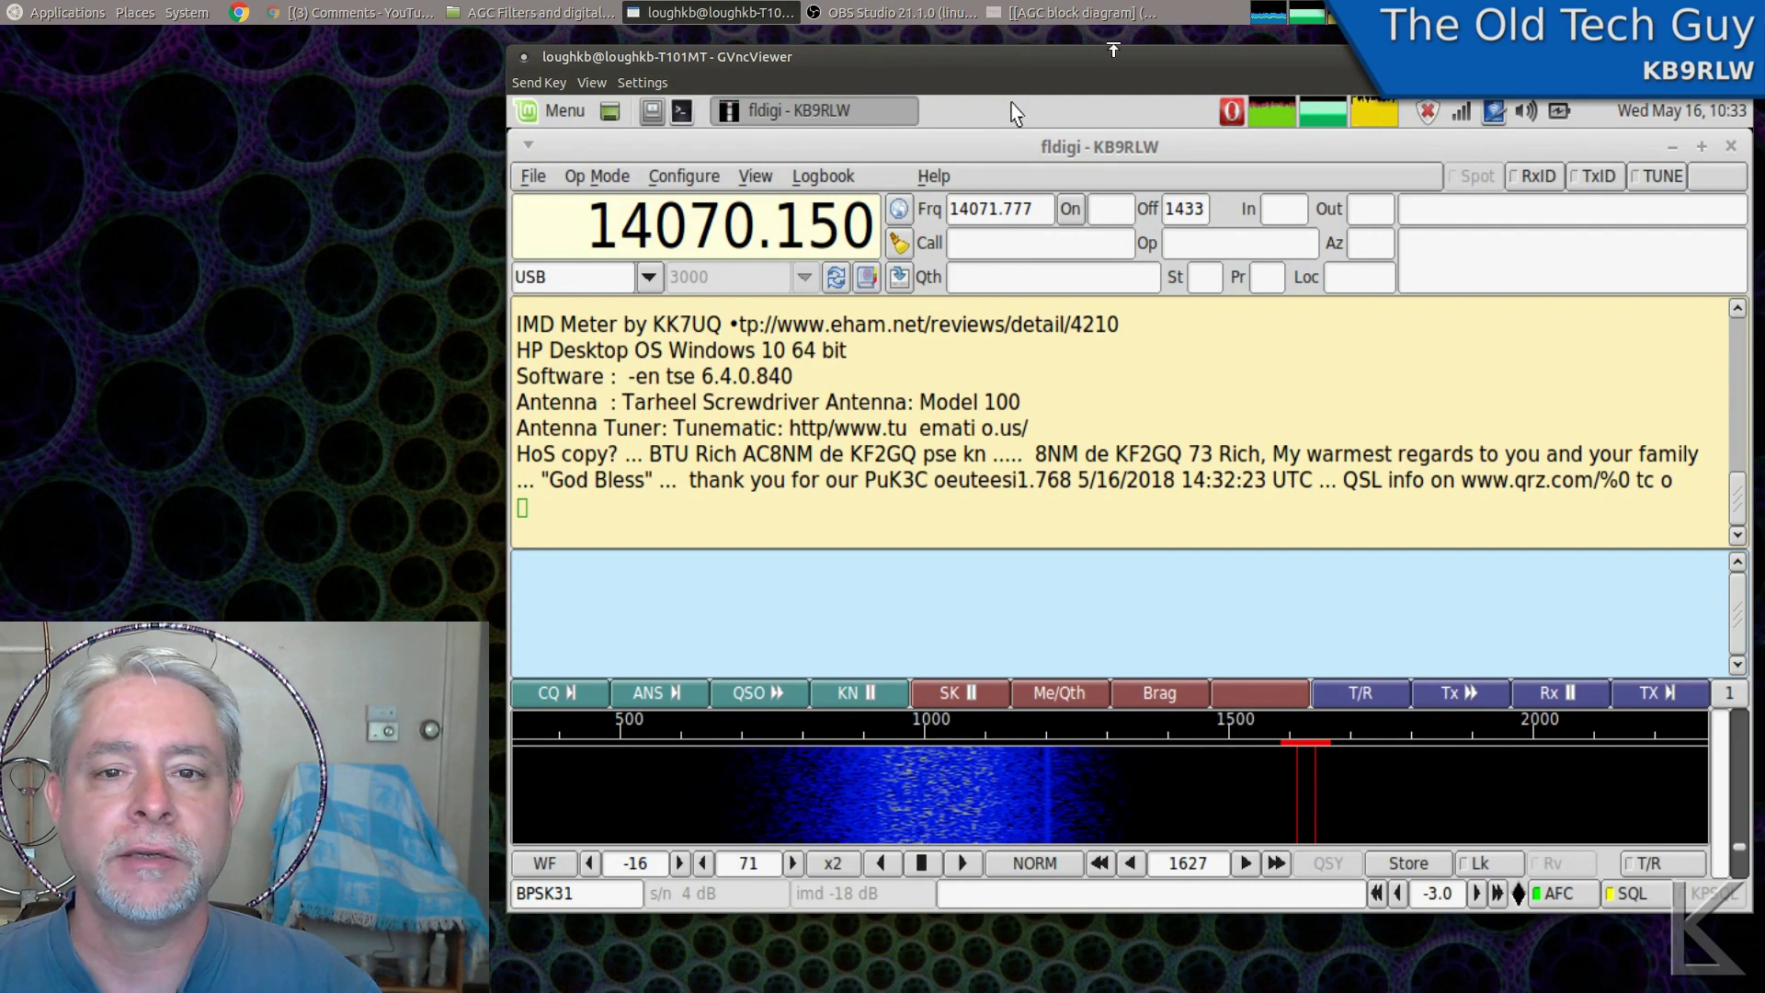
# Step: Switch to GIMP and view the psk_waterfall image, followed by the Fldigi-Operating-PSK31 screenshot
pyautogui.click(1089, 19)
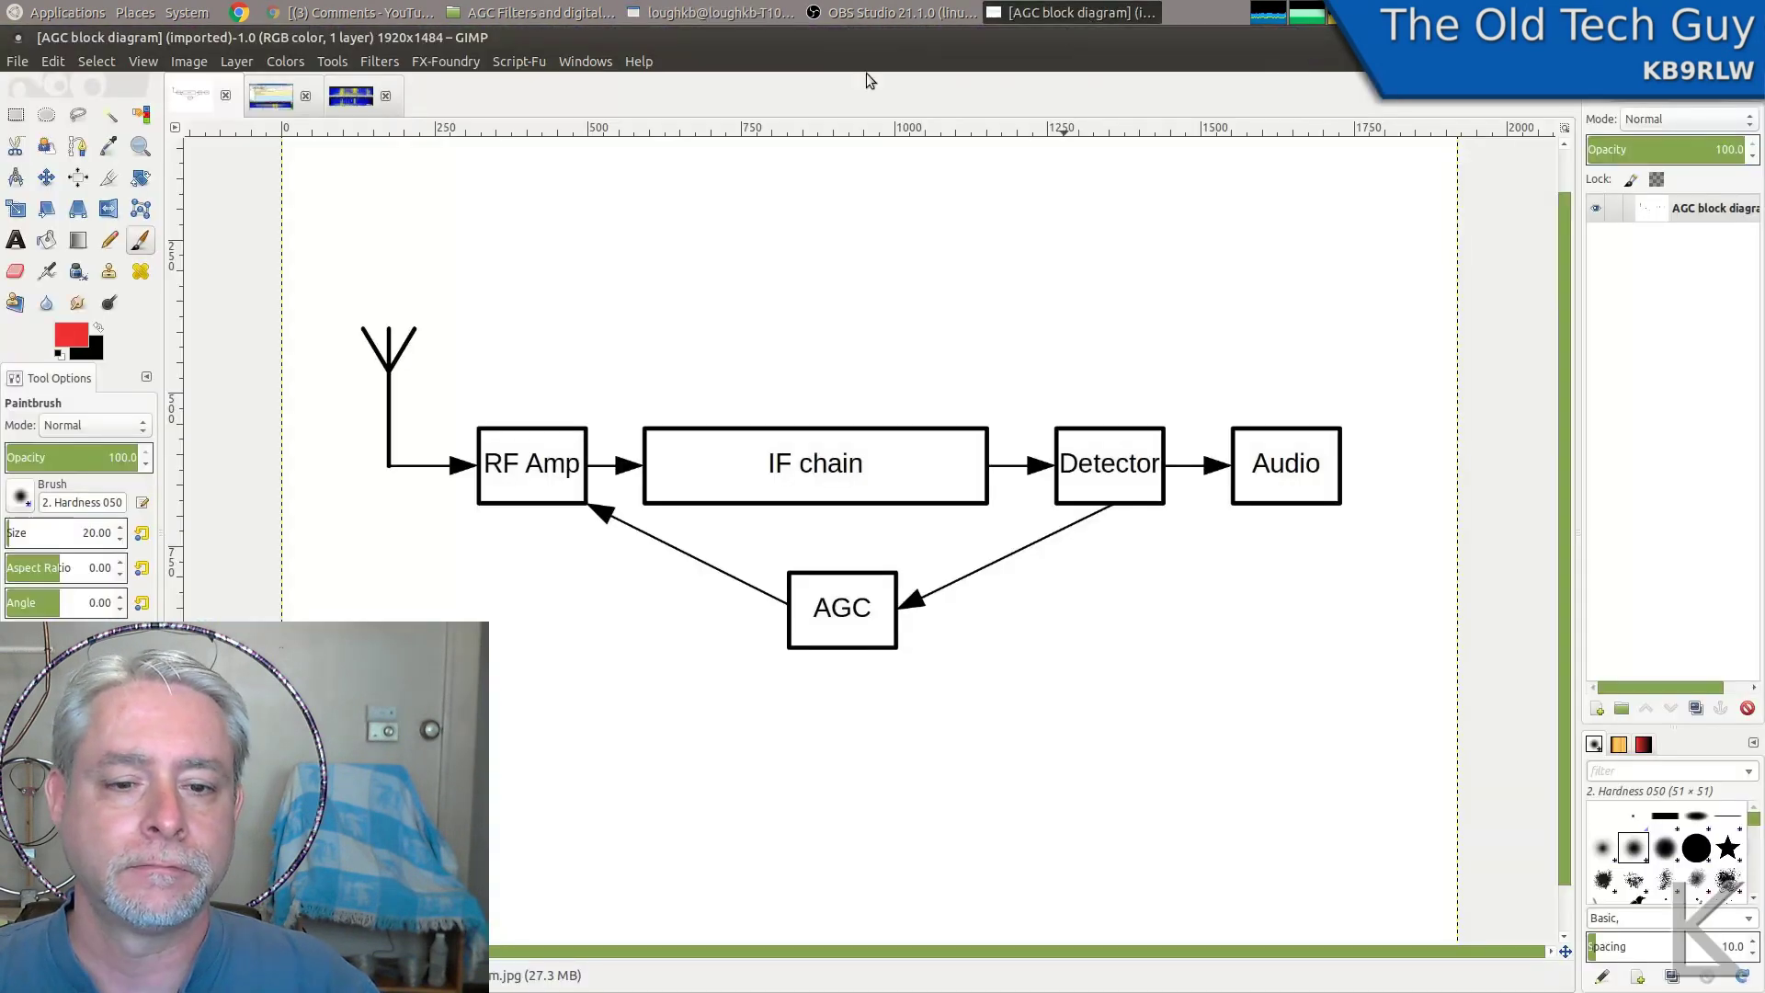
pyautogui.click(359, 108)
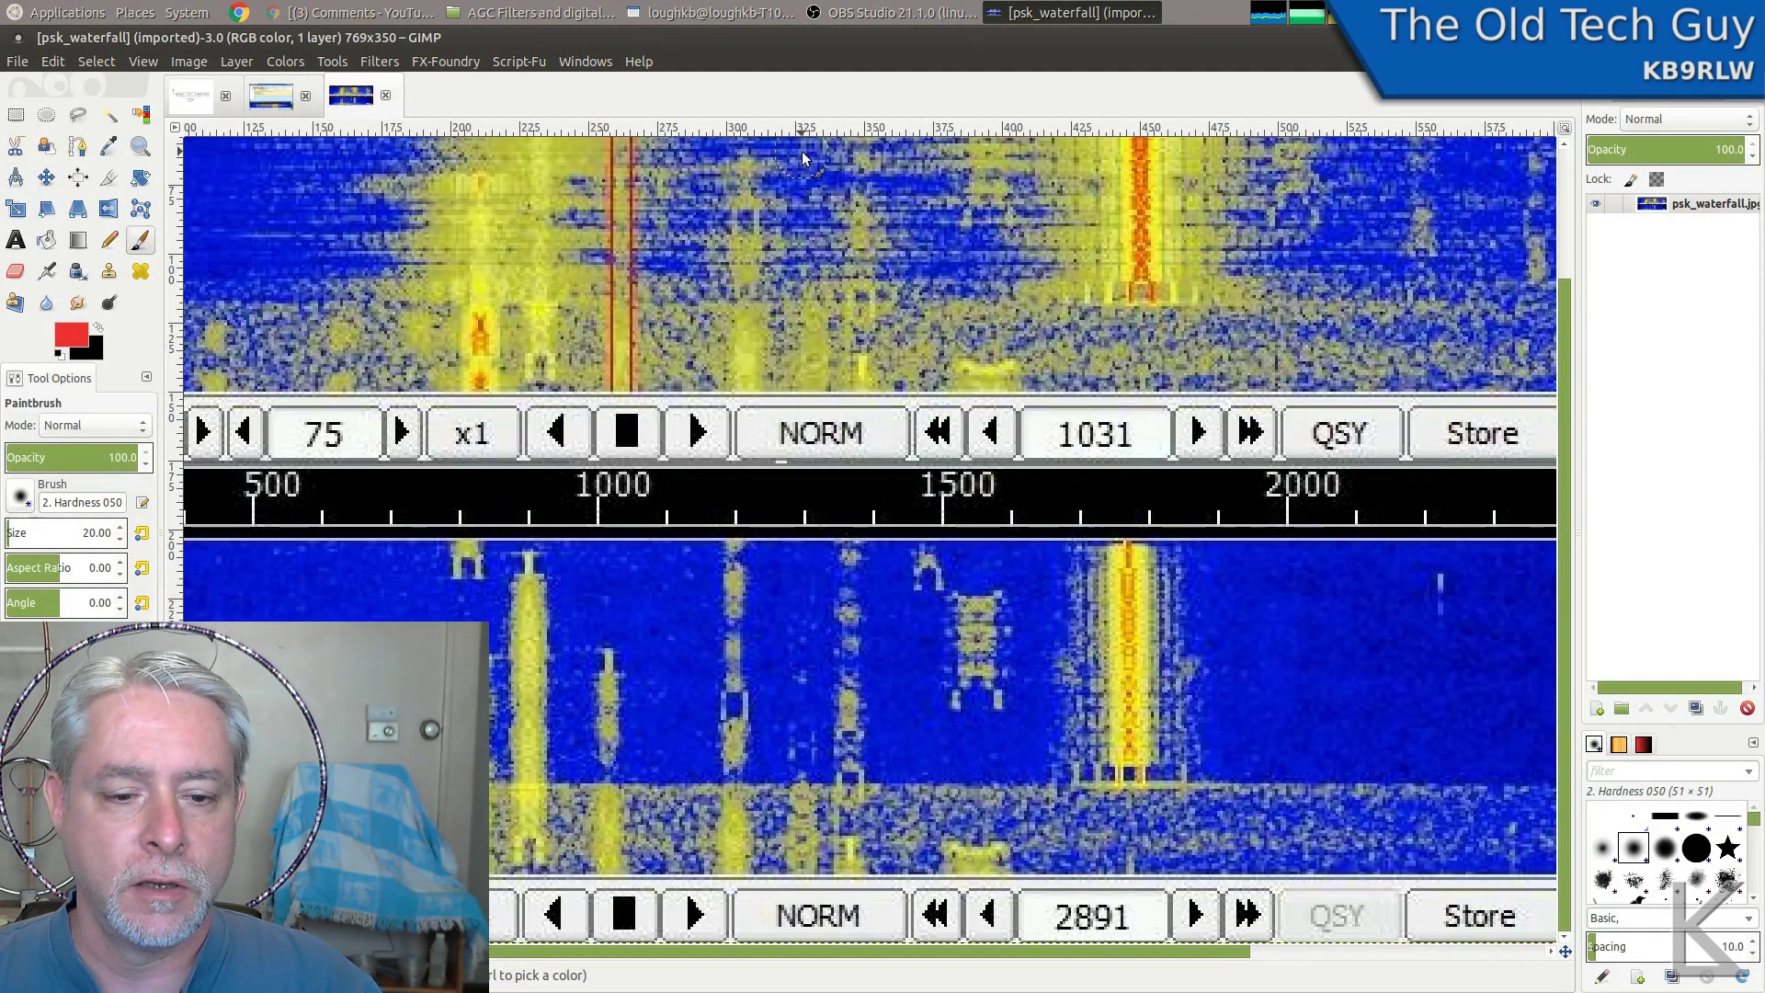
pyautogui.click(270, 95)
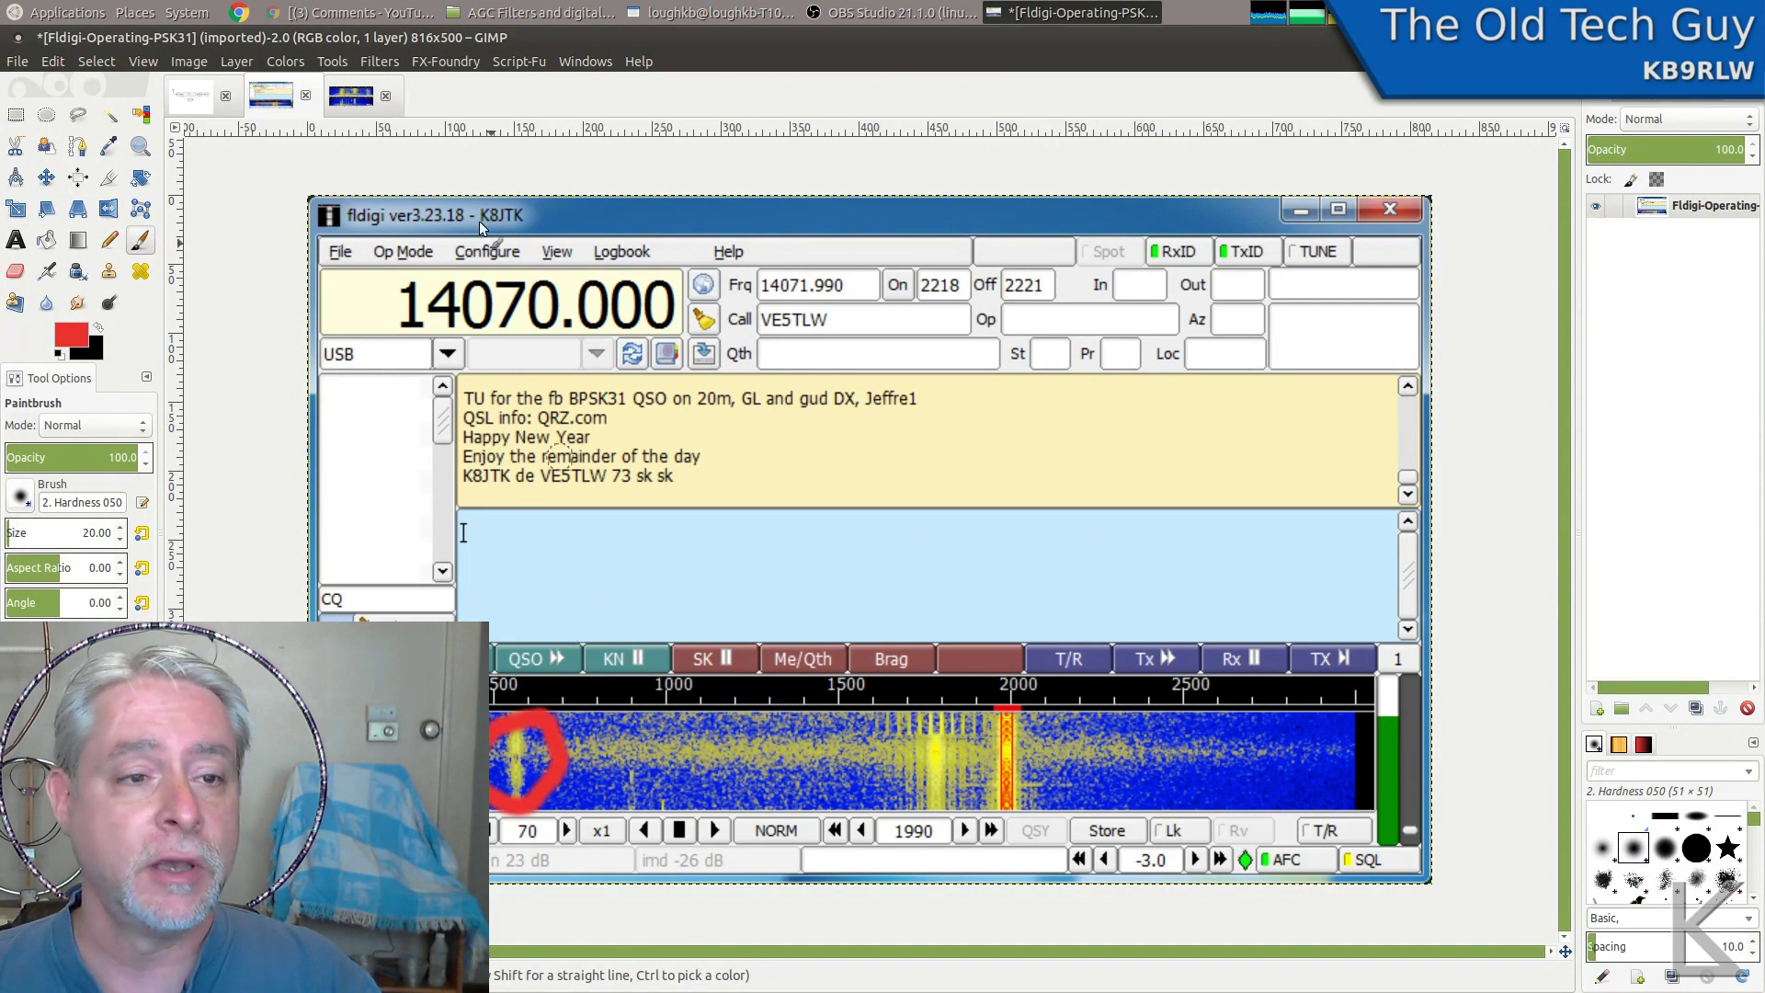
# Step: Switch back to the GVncViewer window and inspect the extent of the noise passband on the live fldigi waterfall
pyautogui.click(747, 15)
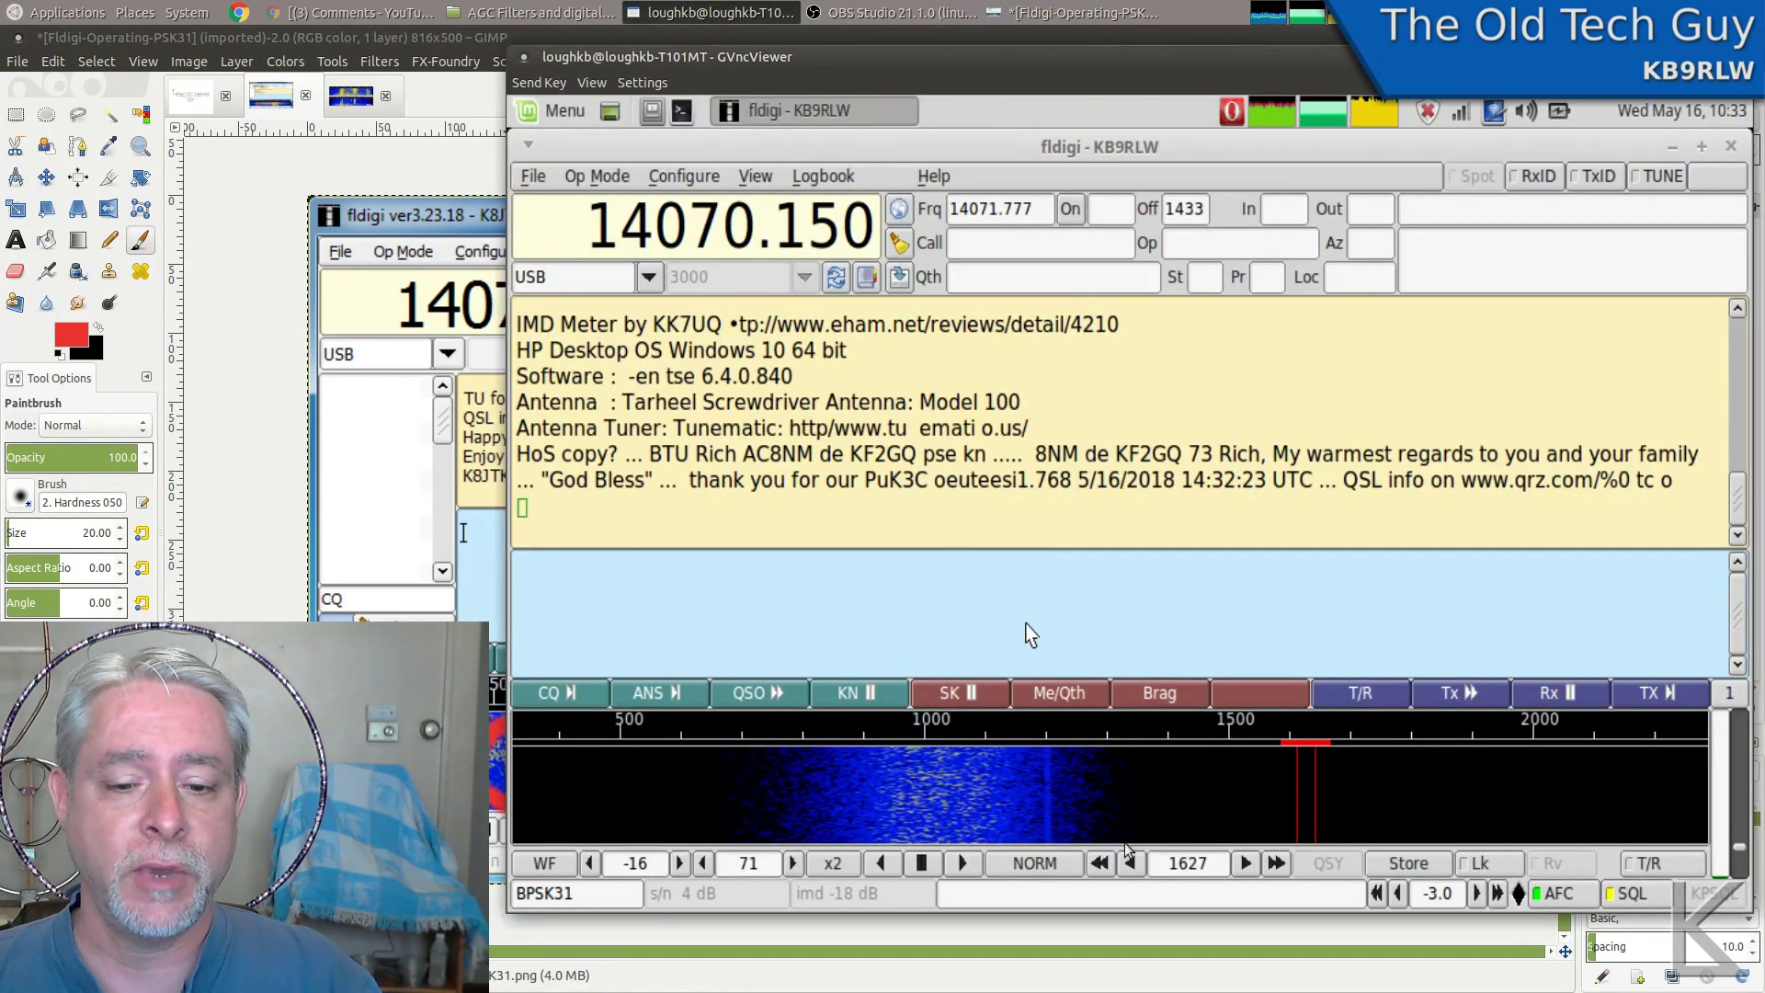
pyautogui.click(987, 813)
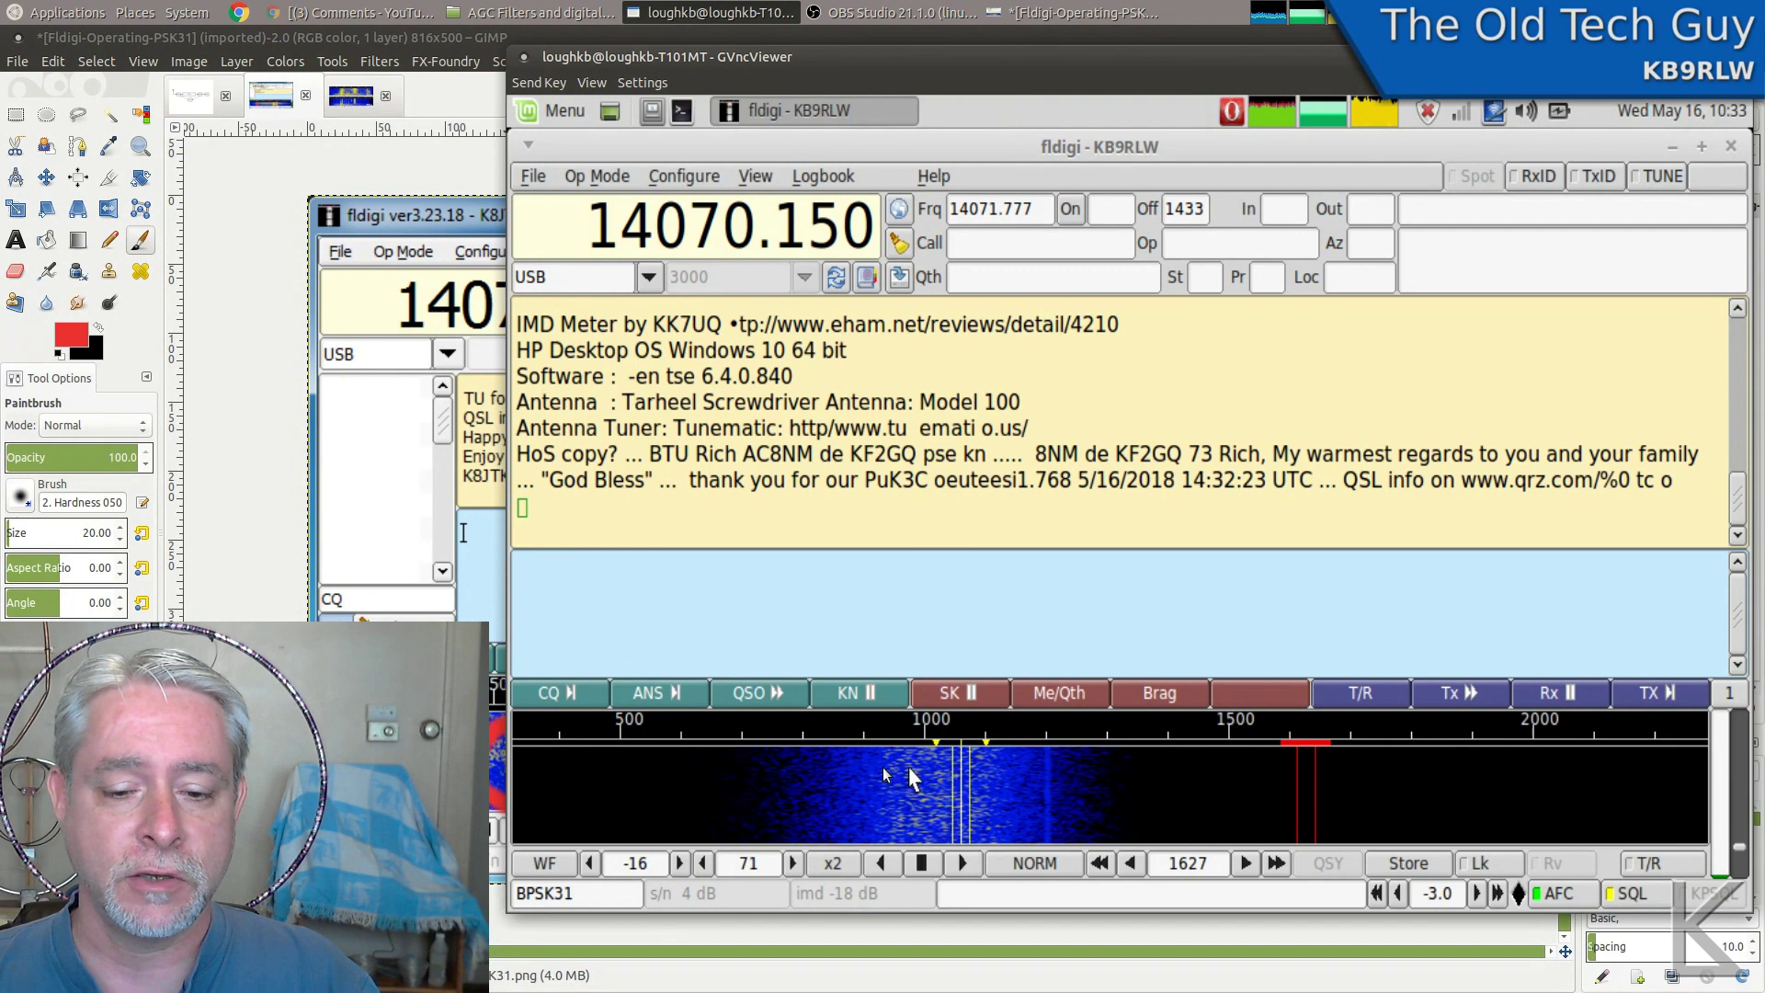
pyautogui.click(1005, 780)
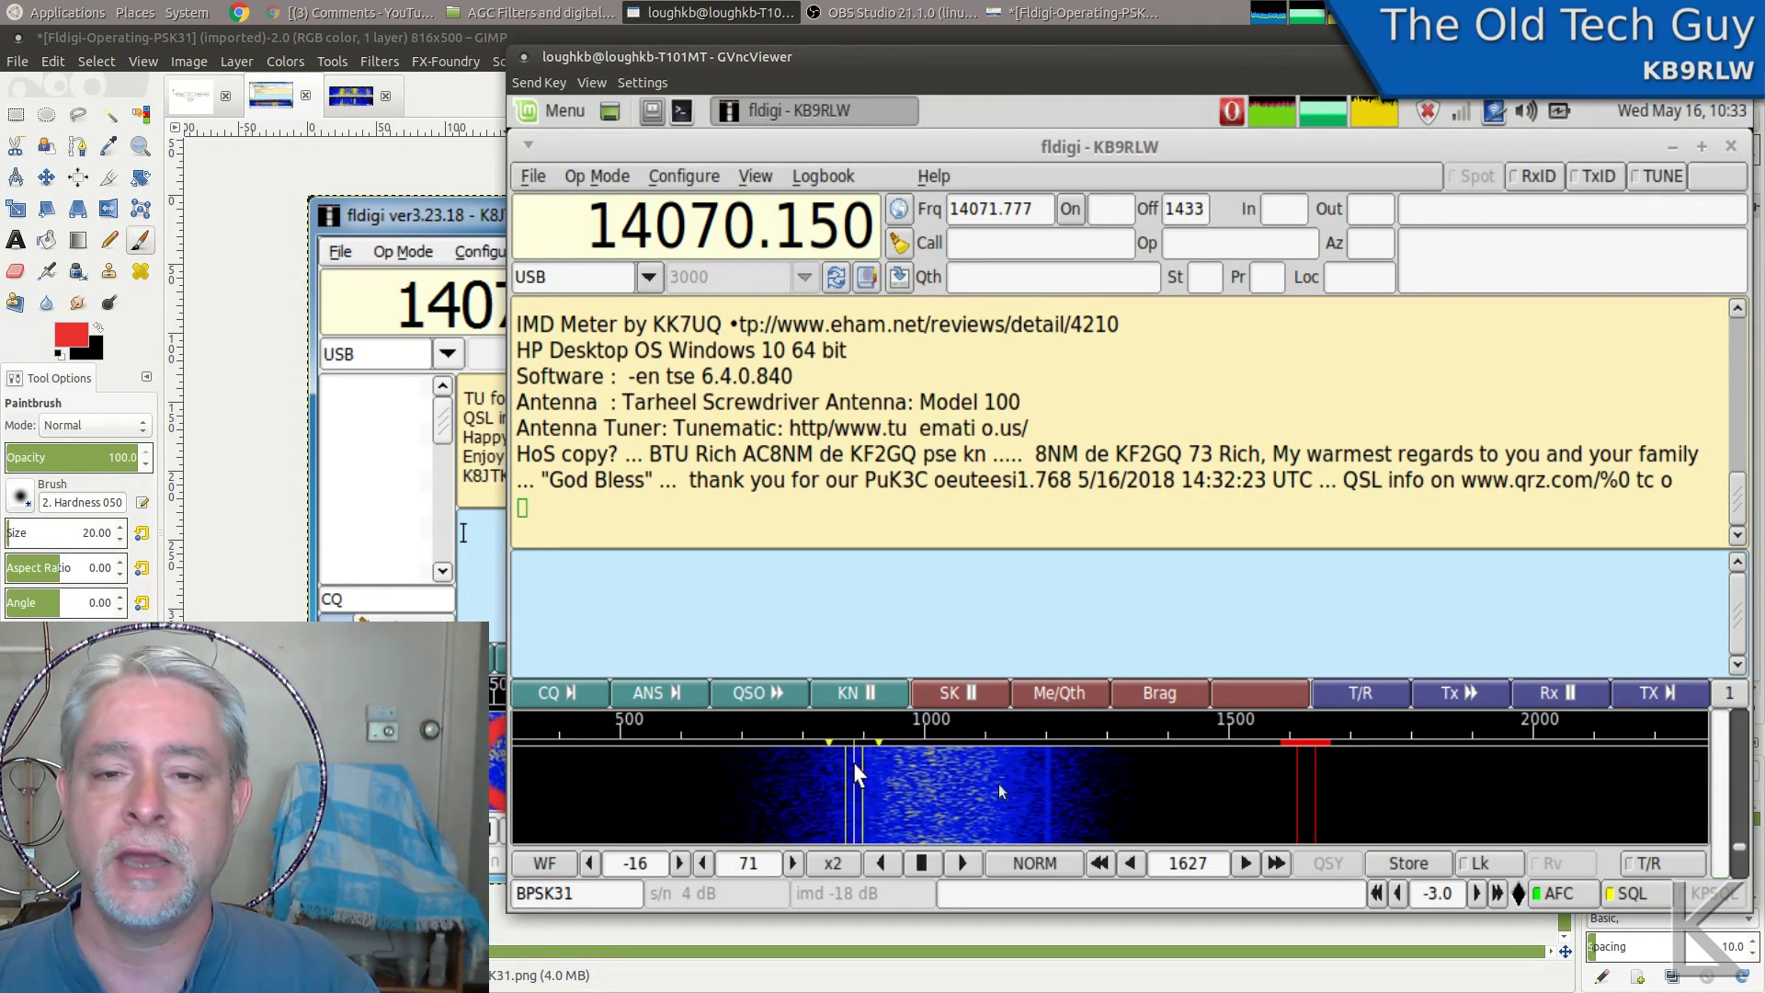
pyautogui.click(1039, 787)
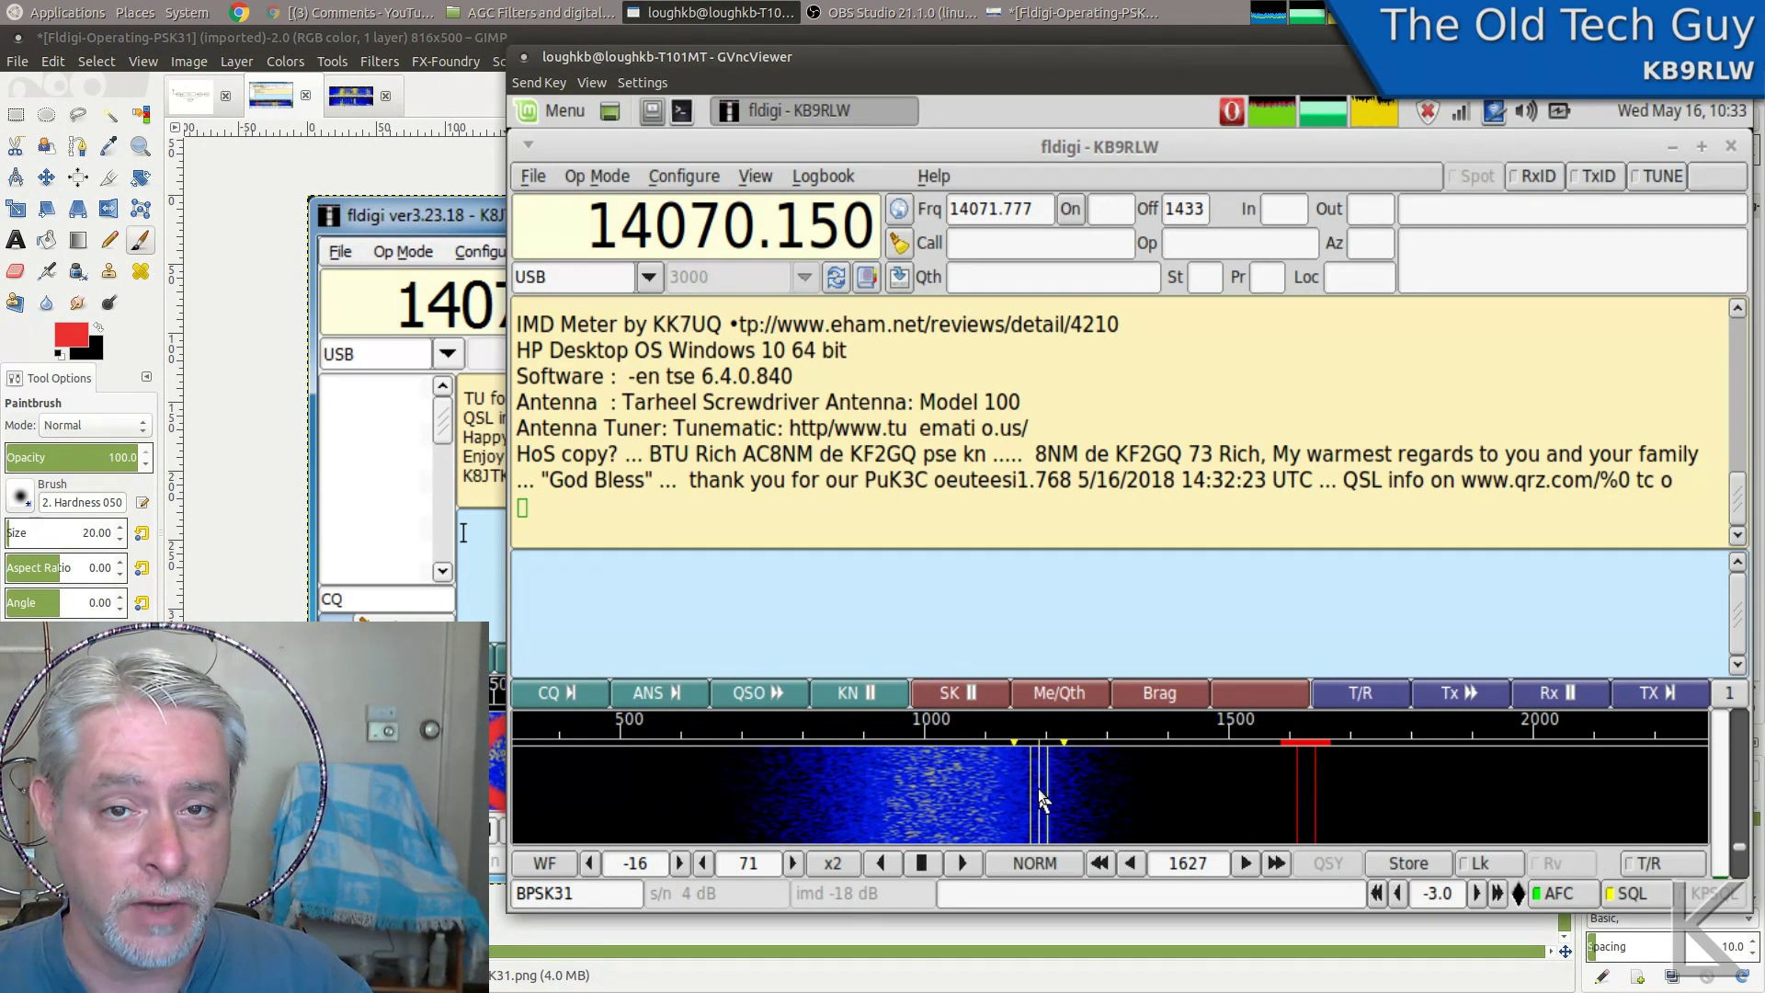
# Step: Return to the Fldigi-Operating-PSK31 image in GIMP and undo the red circle around the weak signal just above 500
pyautogui.click(434, 40)
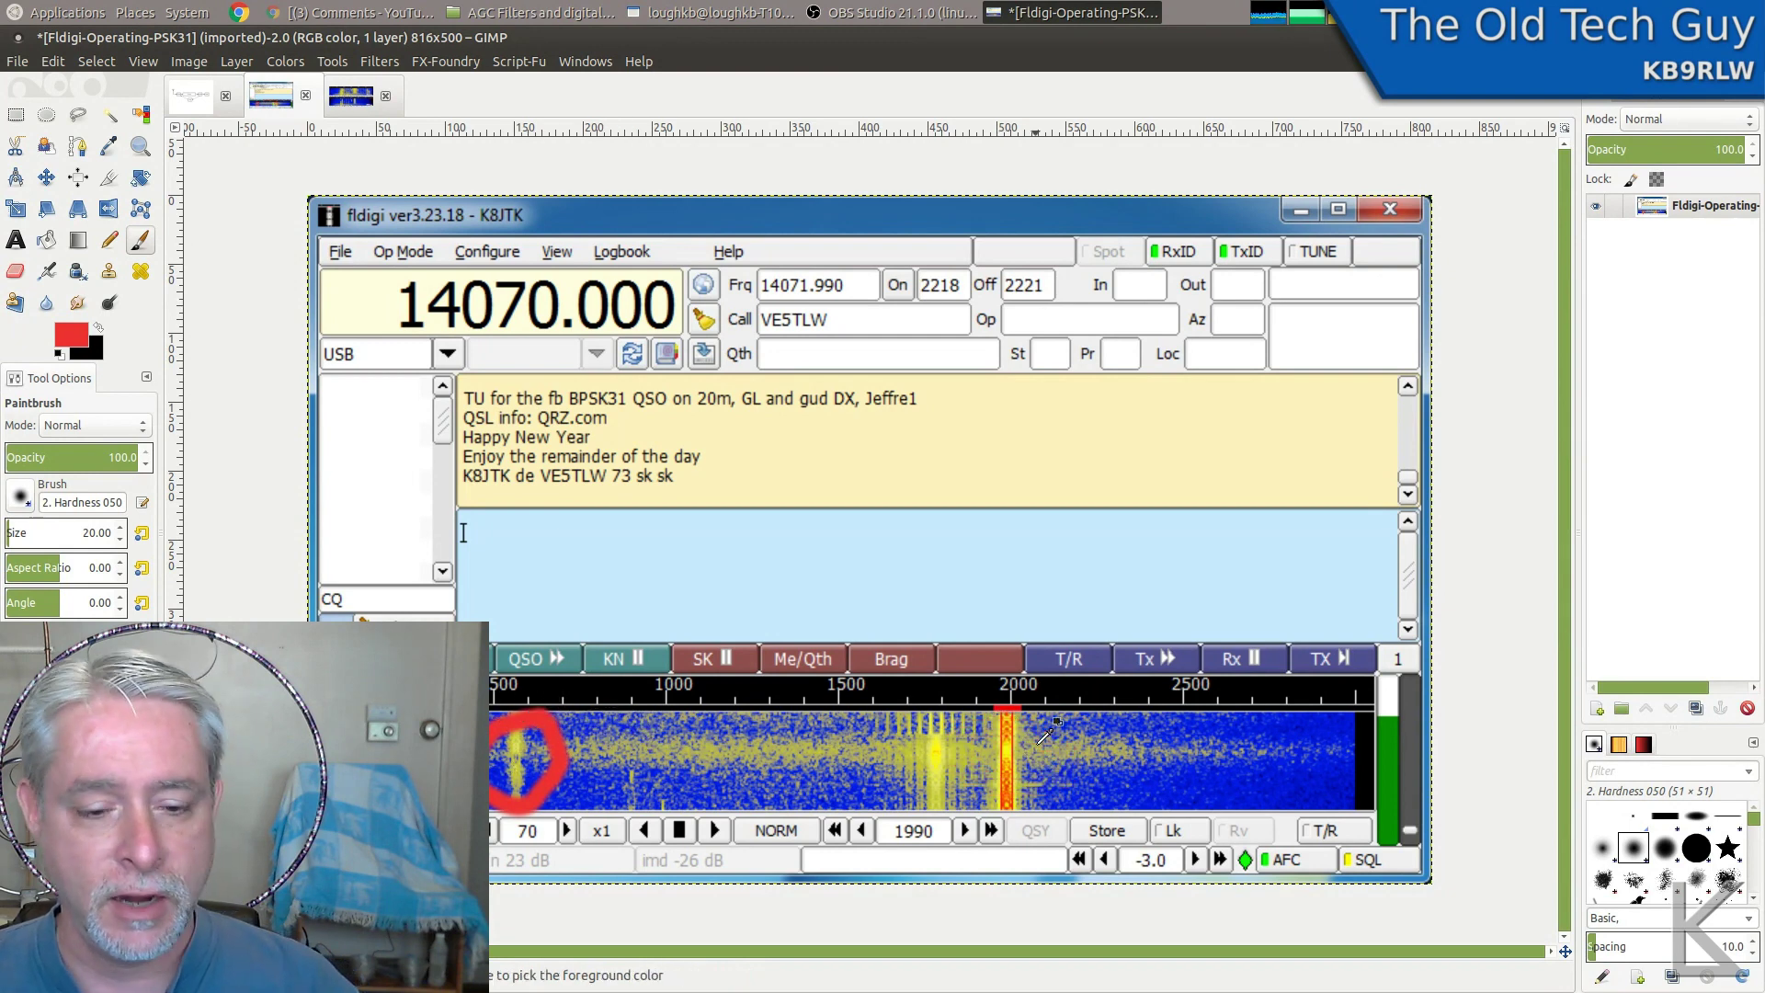
pyautogui.hotkey('ctrl', 'z')
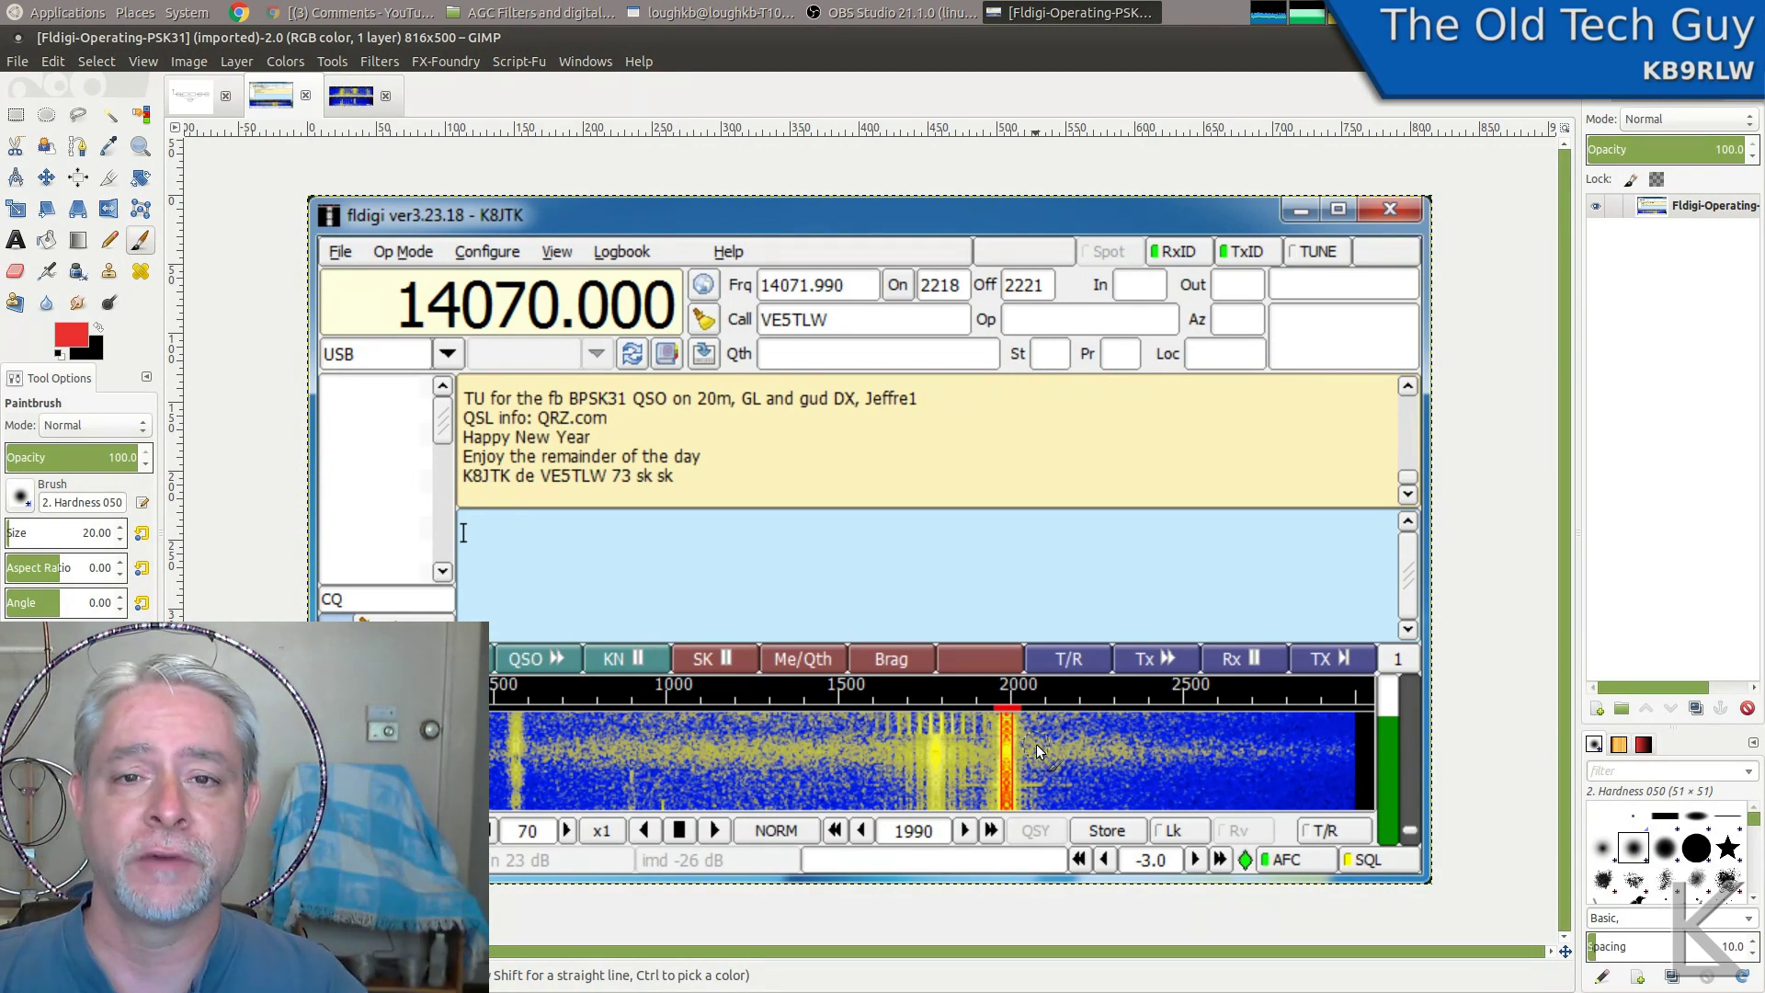
# Step: Switch to the GVncViewer window and examine the passband between roughly 900 and 1100 on the live waterfall
pyautogui.click(735, 13)
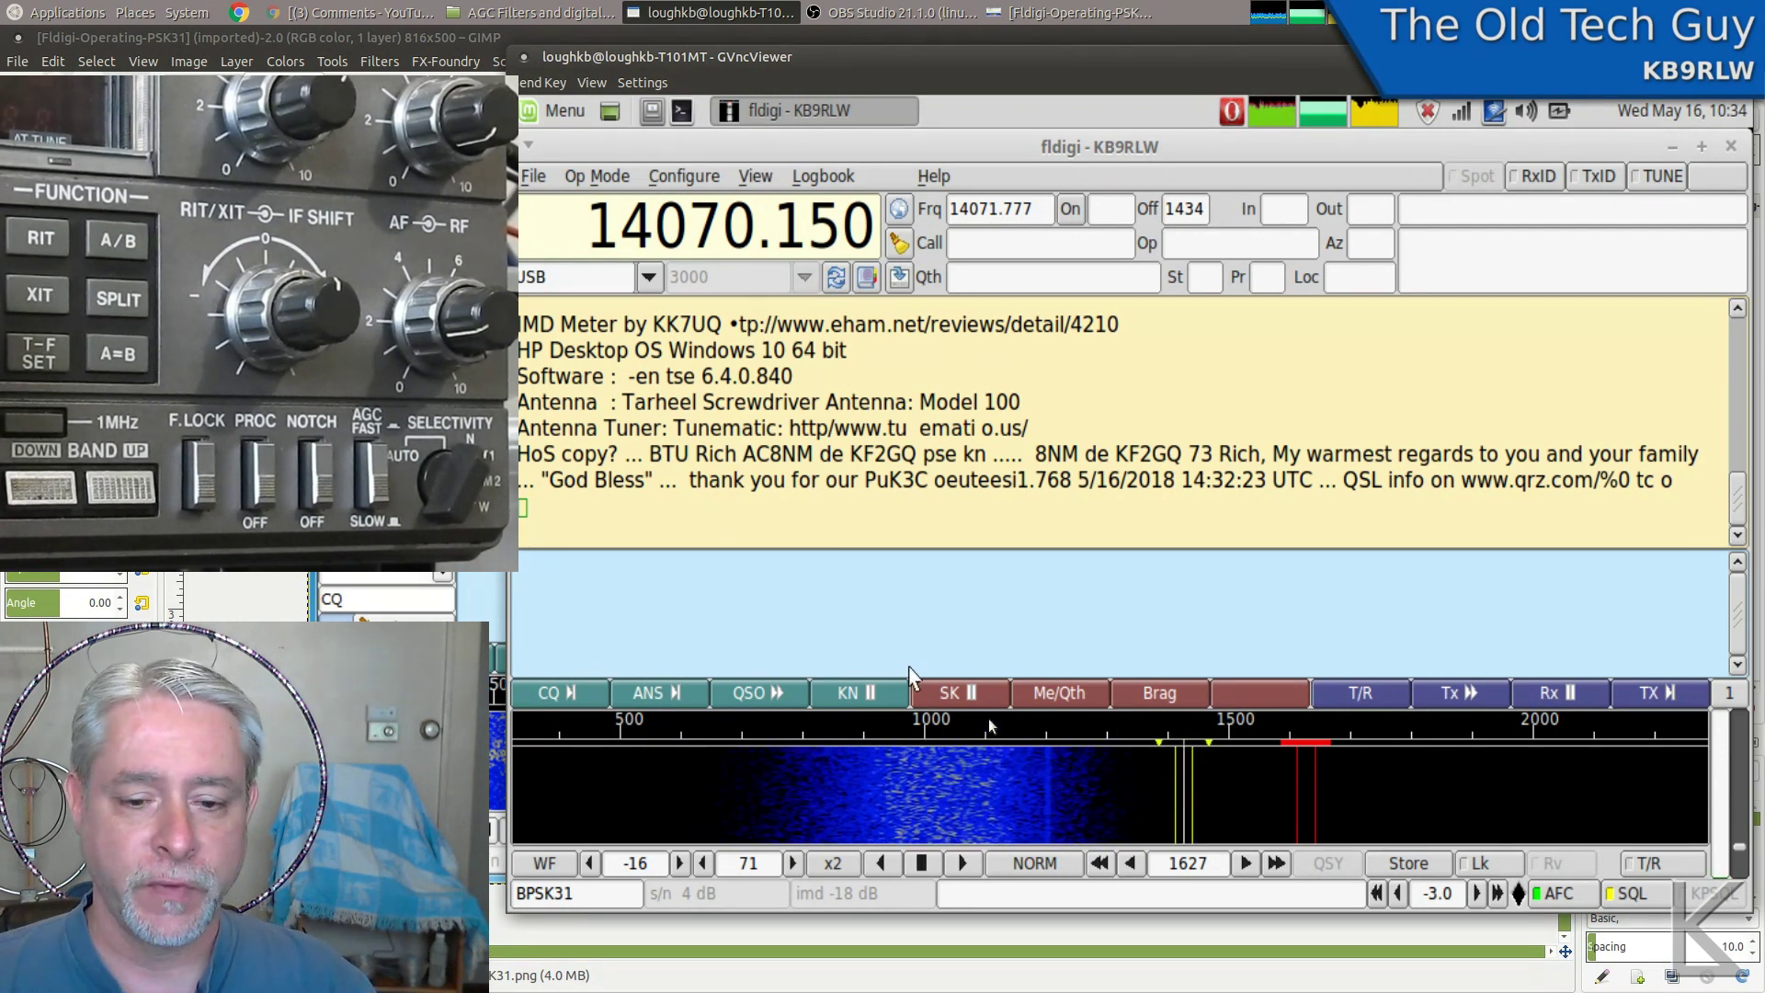
pyautogui.click(876, 741)
pyautogui.click(984, 781)
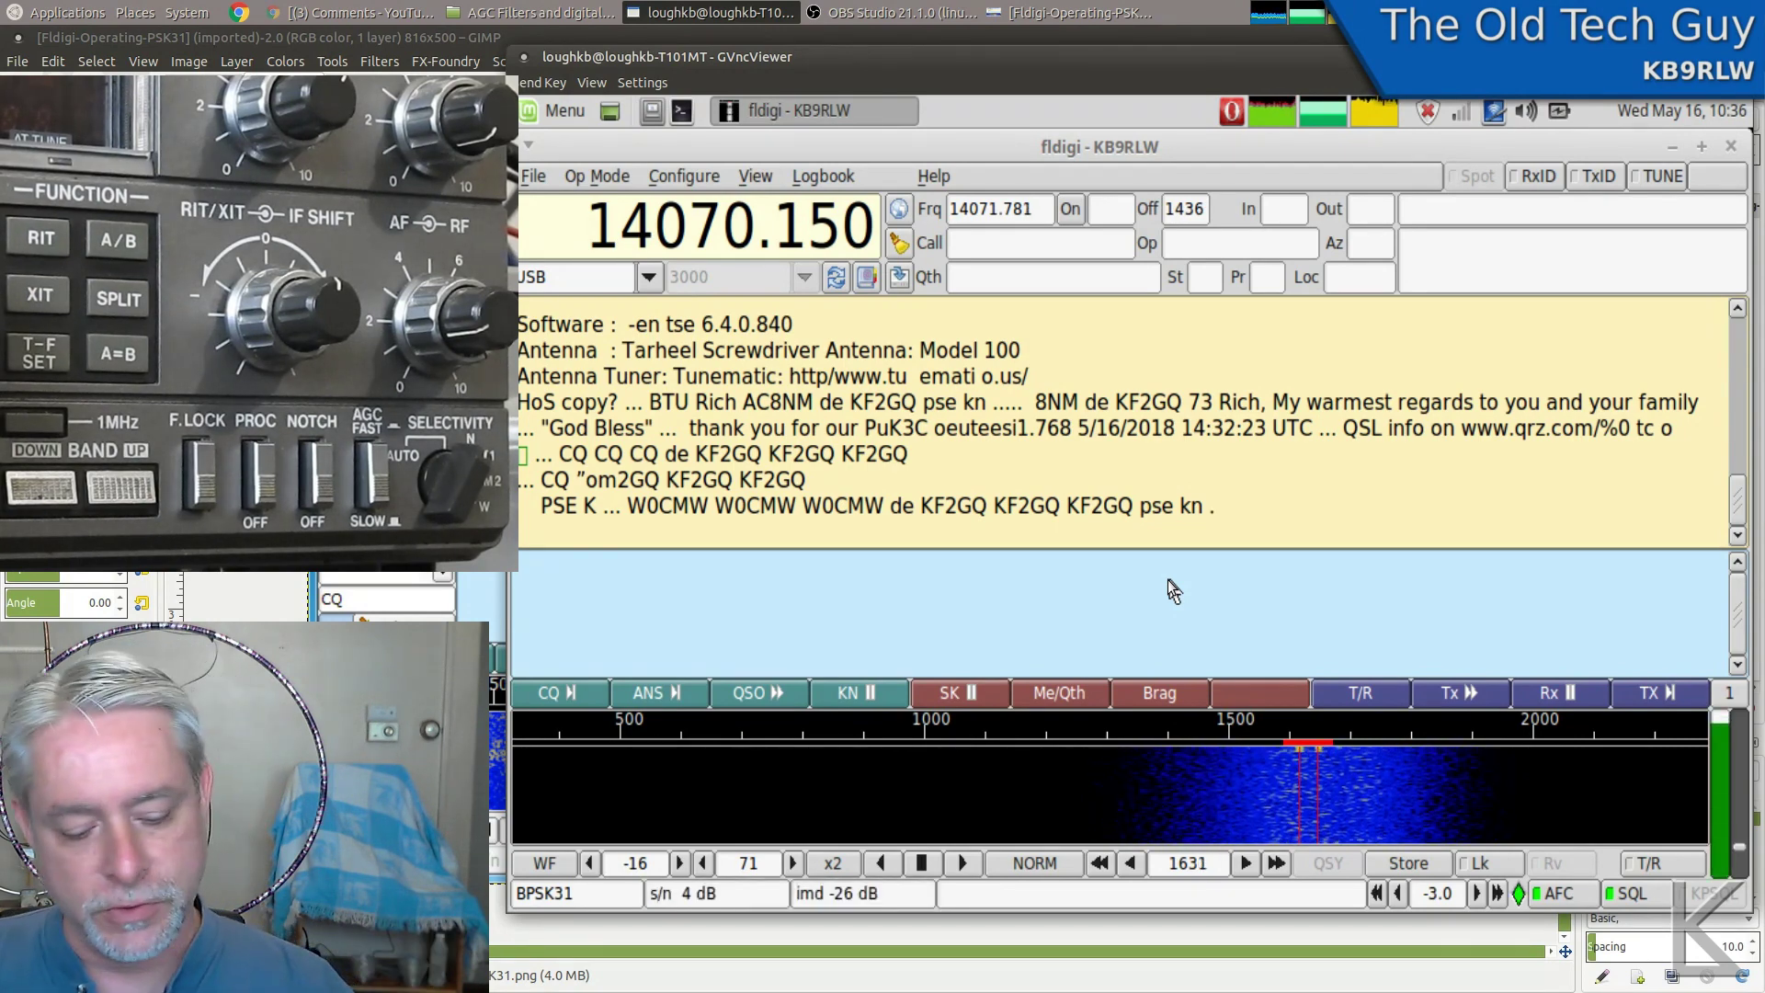
pyautogui.press('super')
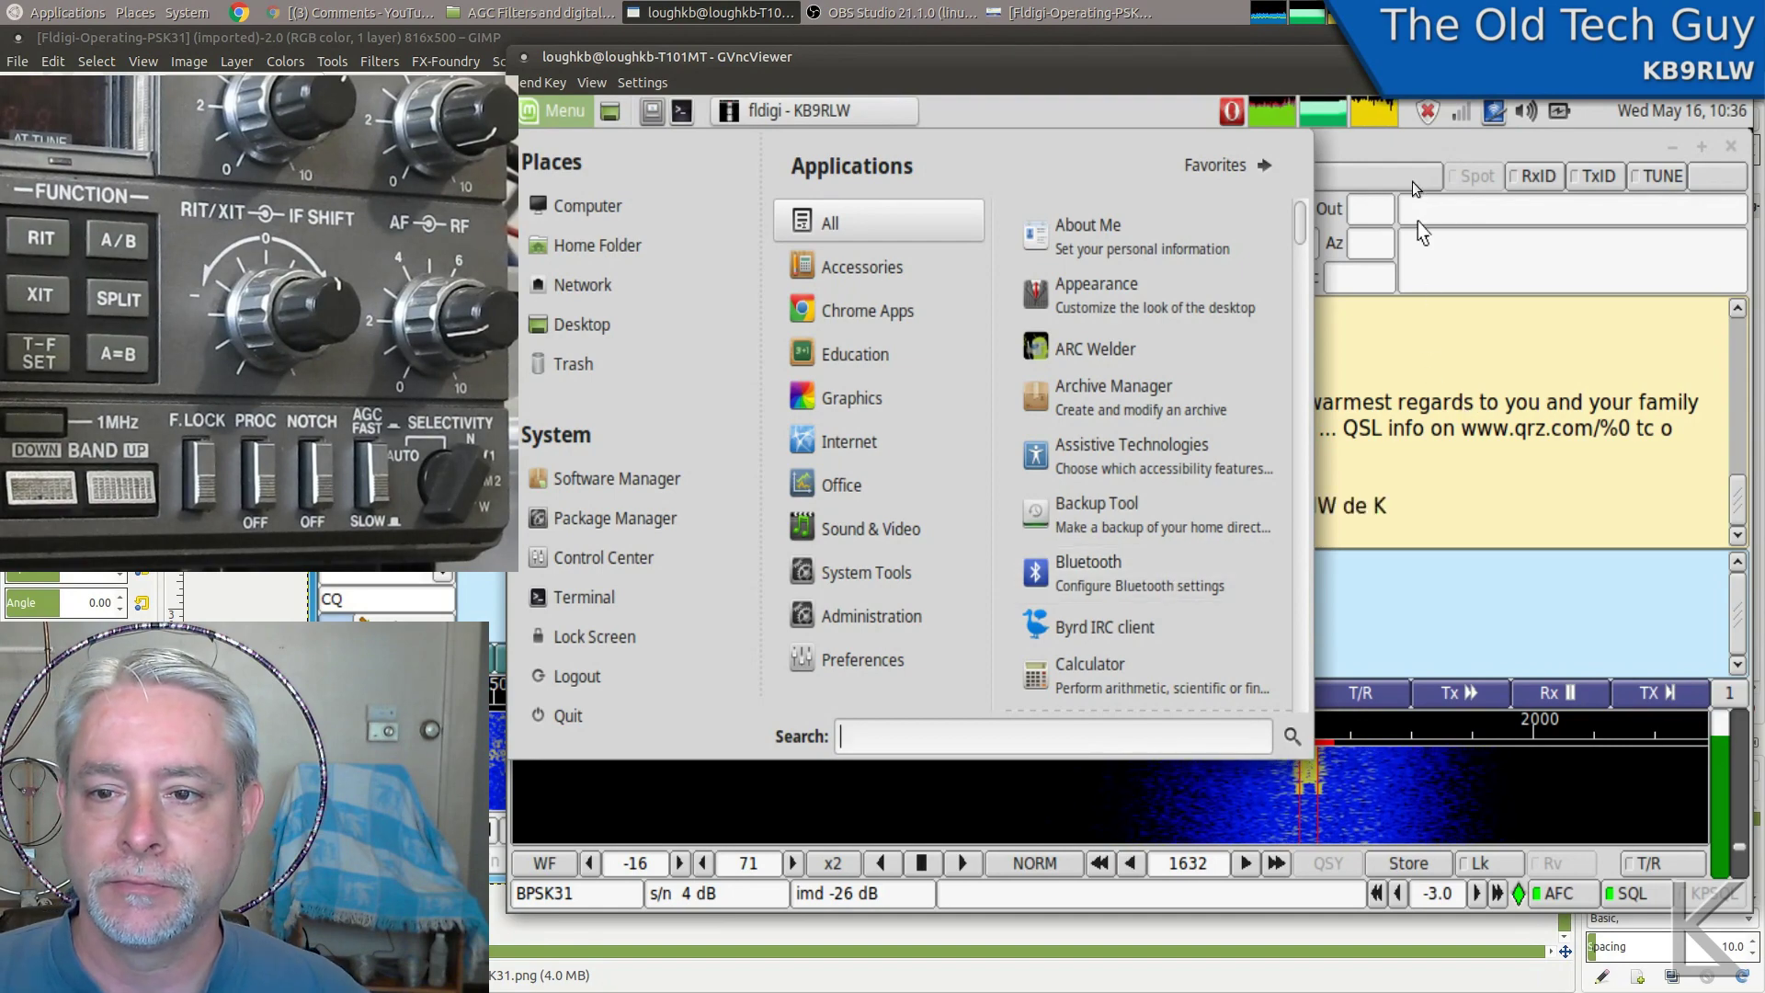
pyautogui.click(1404, 145)
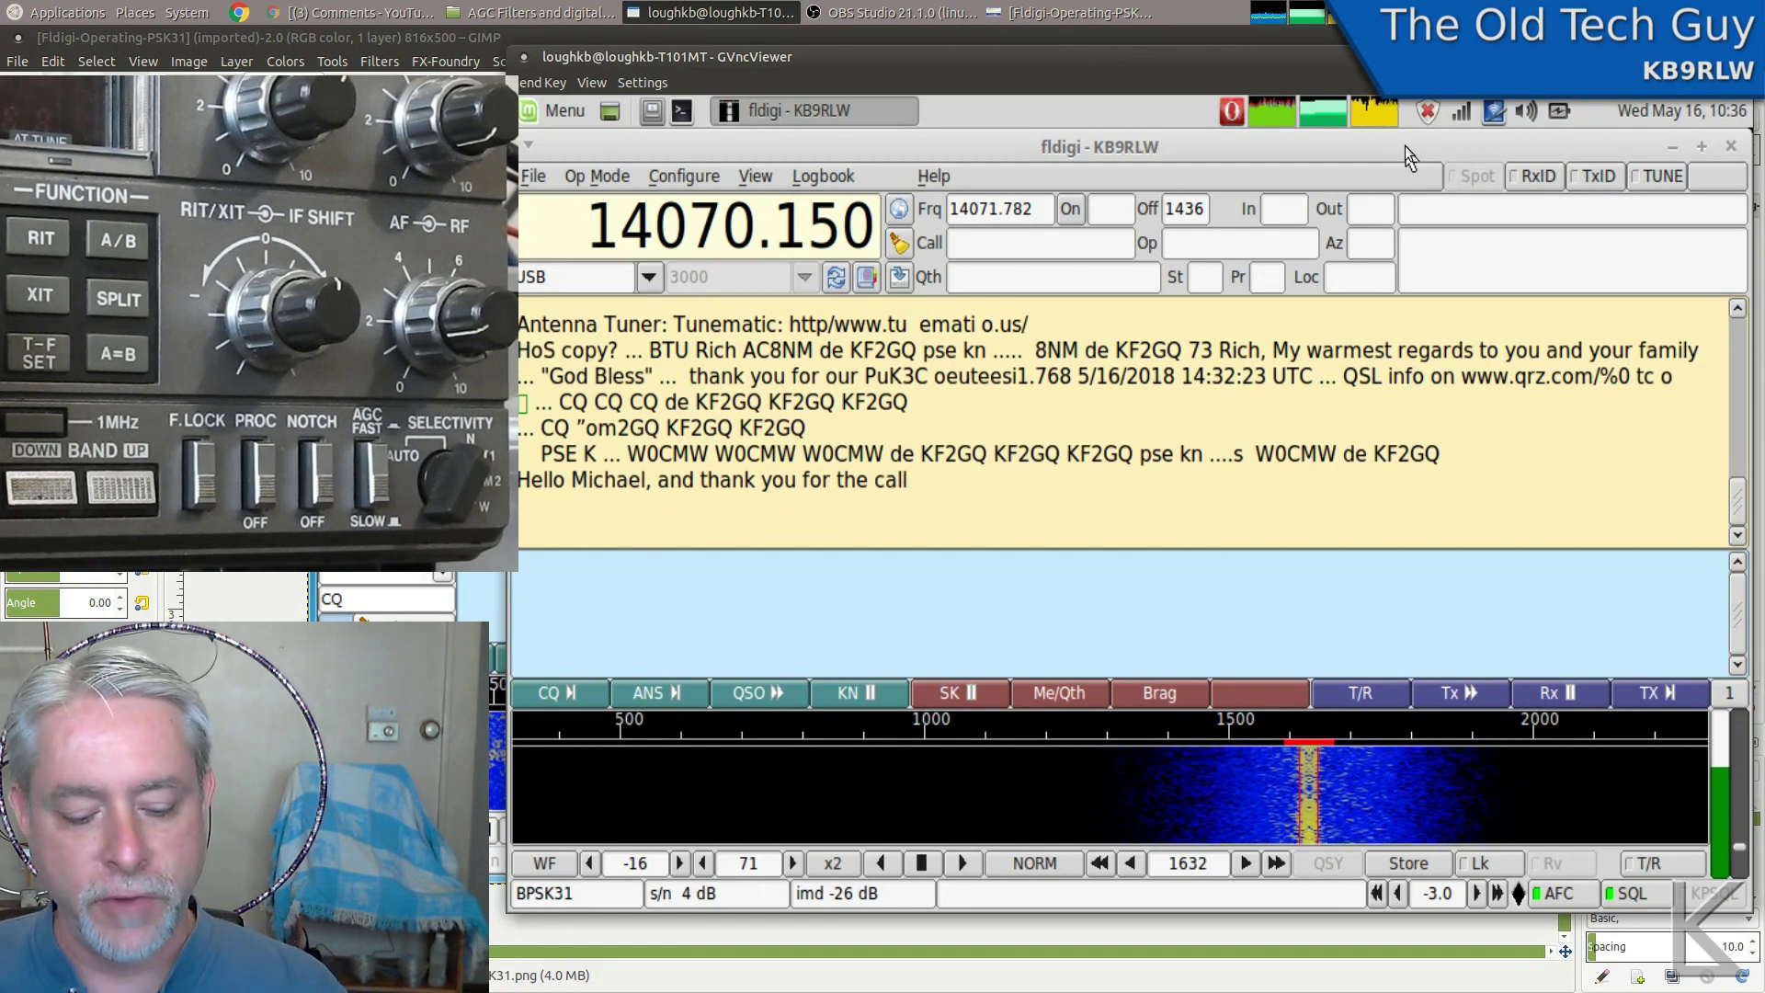
pyautogui.press('super')
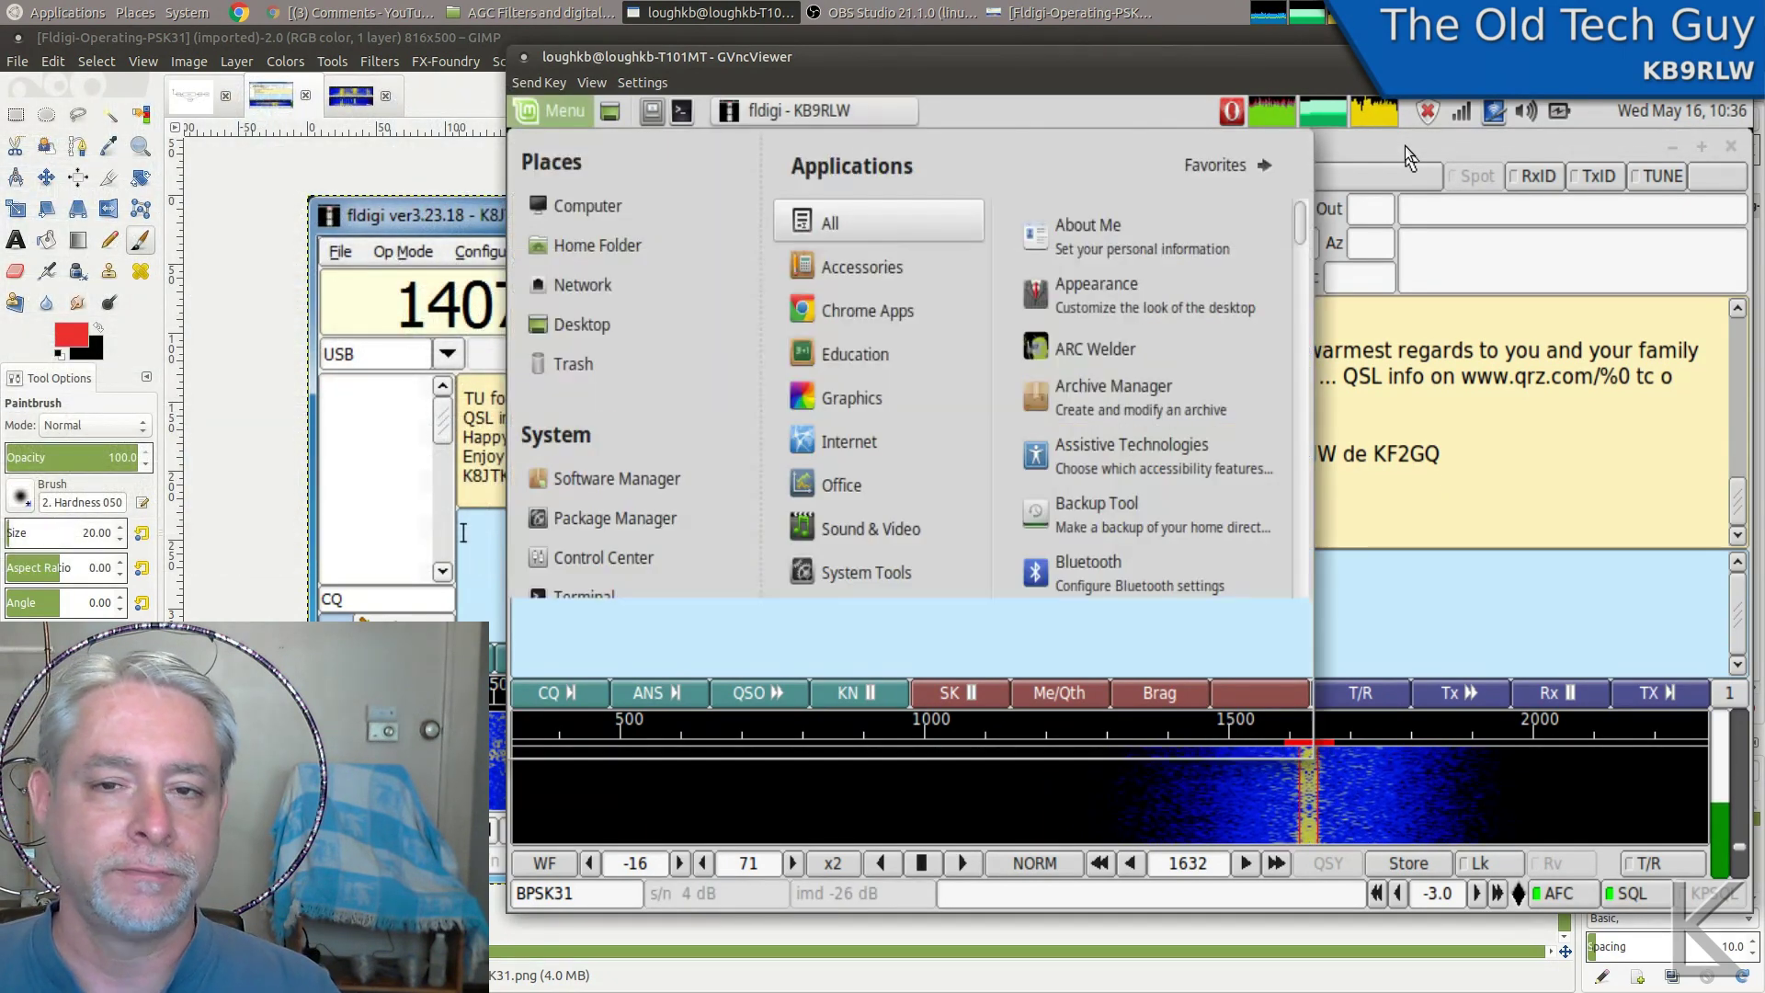